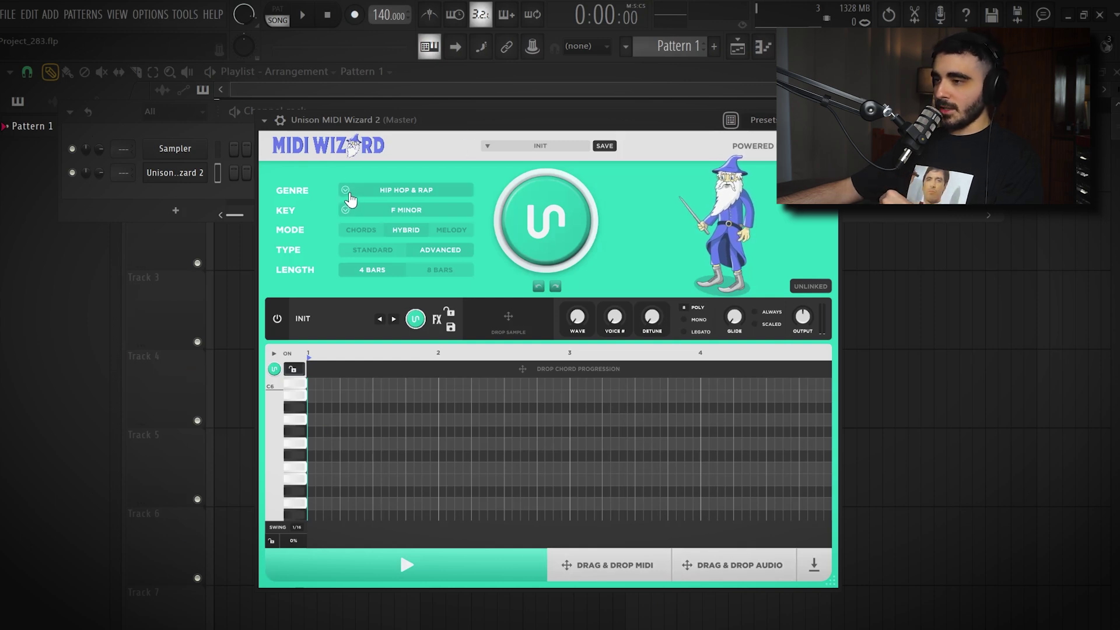
# Configure MIDI Wizard with the Hip Hop & Rap genre, F minor key, Hybrid mode, Advanced type and 8-bar length
pyautogui.click(350, 200)
pyautogui.click(411, 191)
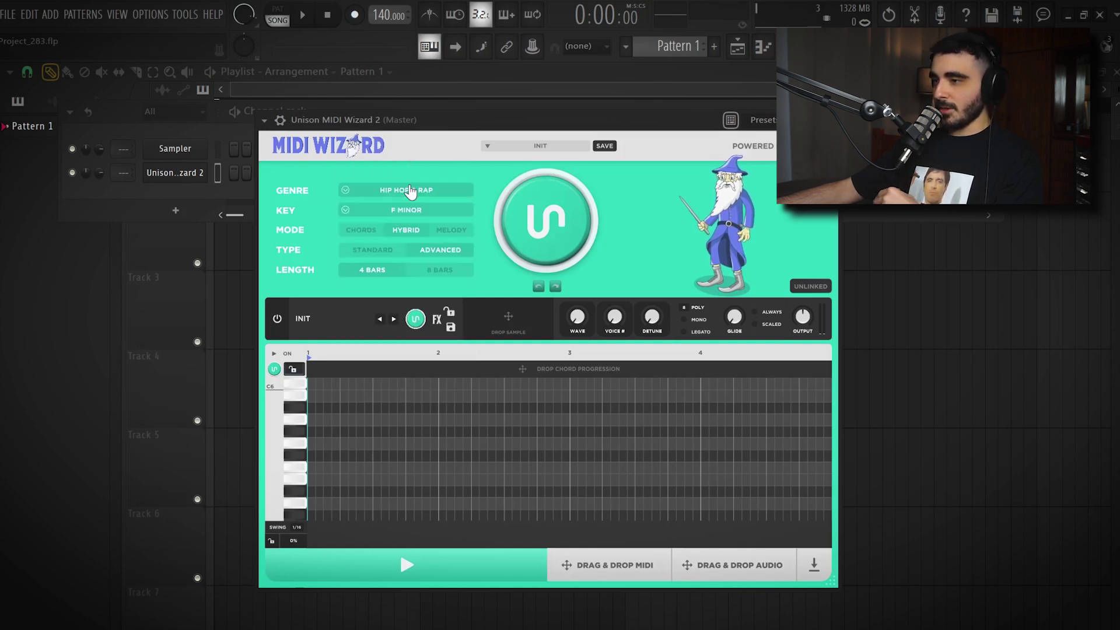
pyautogui.click(406, 210)
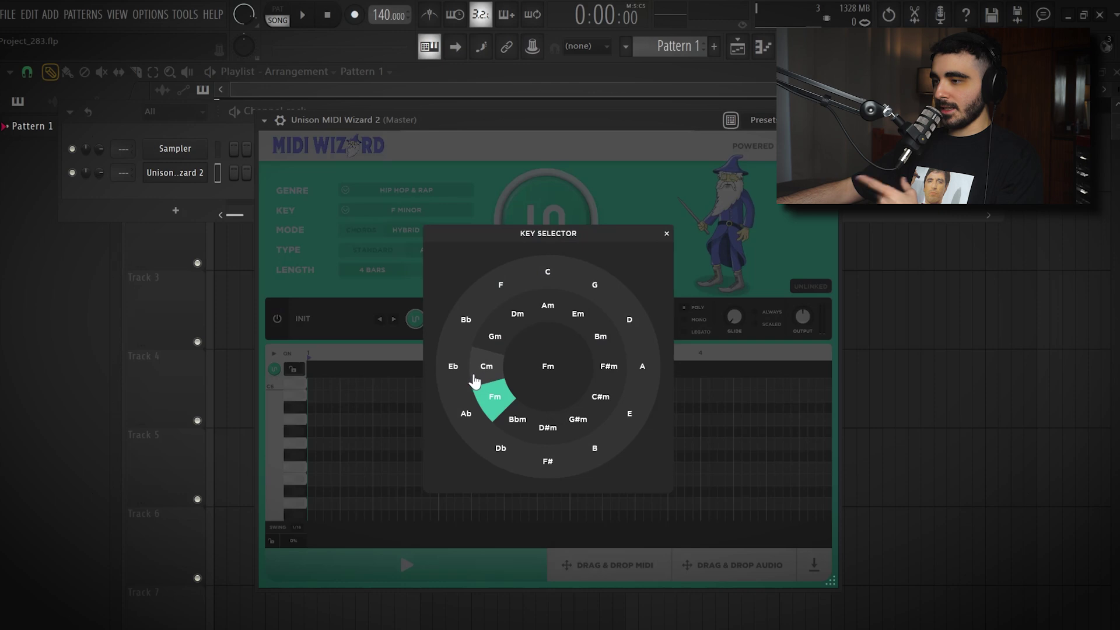
pyautogui.click(496, 407)
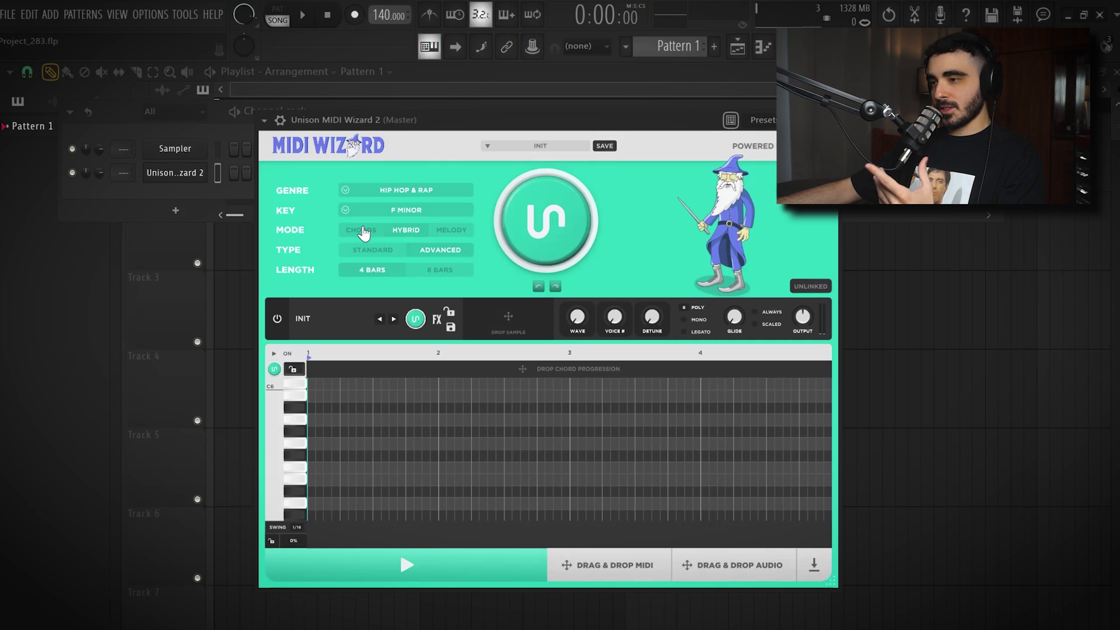
pyautogui.click(362, 231)
pyautogui.click(451, 231)
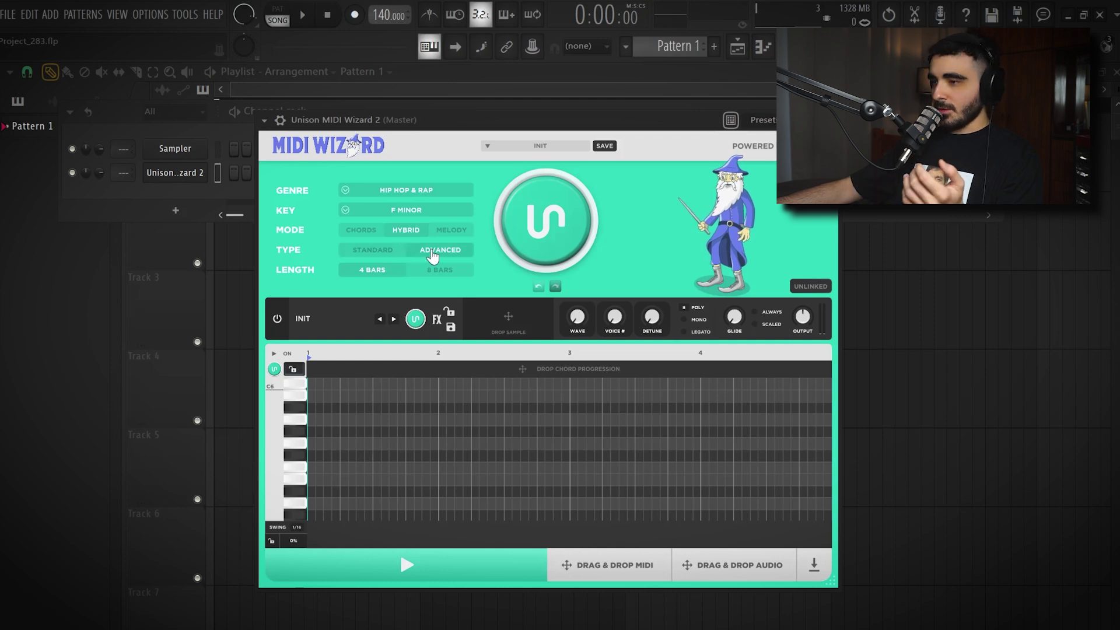
pyautogui.click(366, 252)
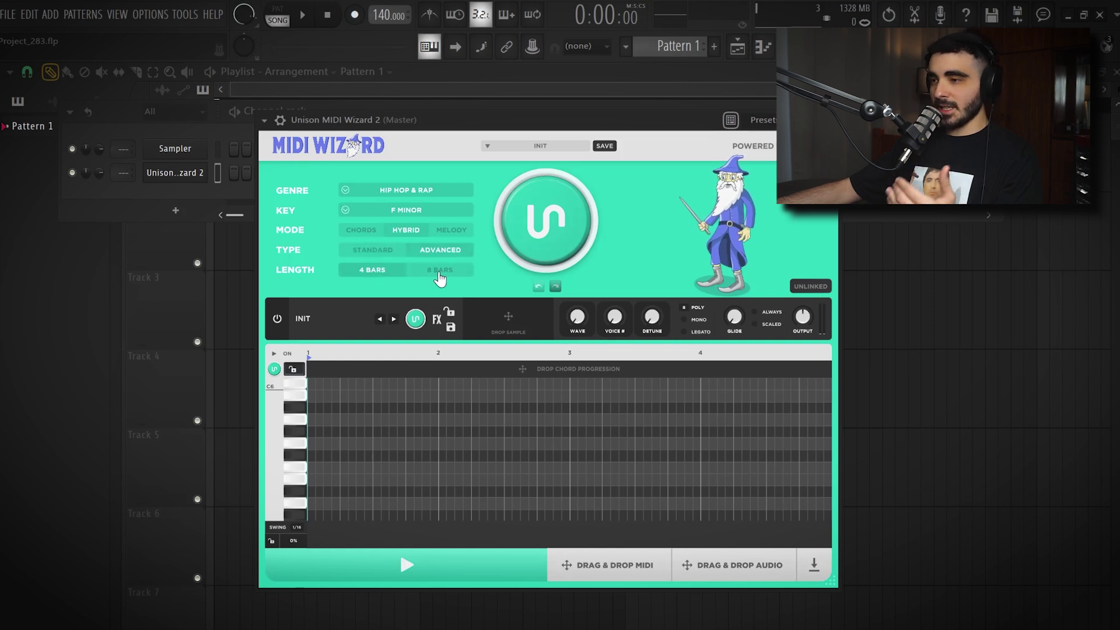
pyautogui.click(442, 272)
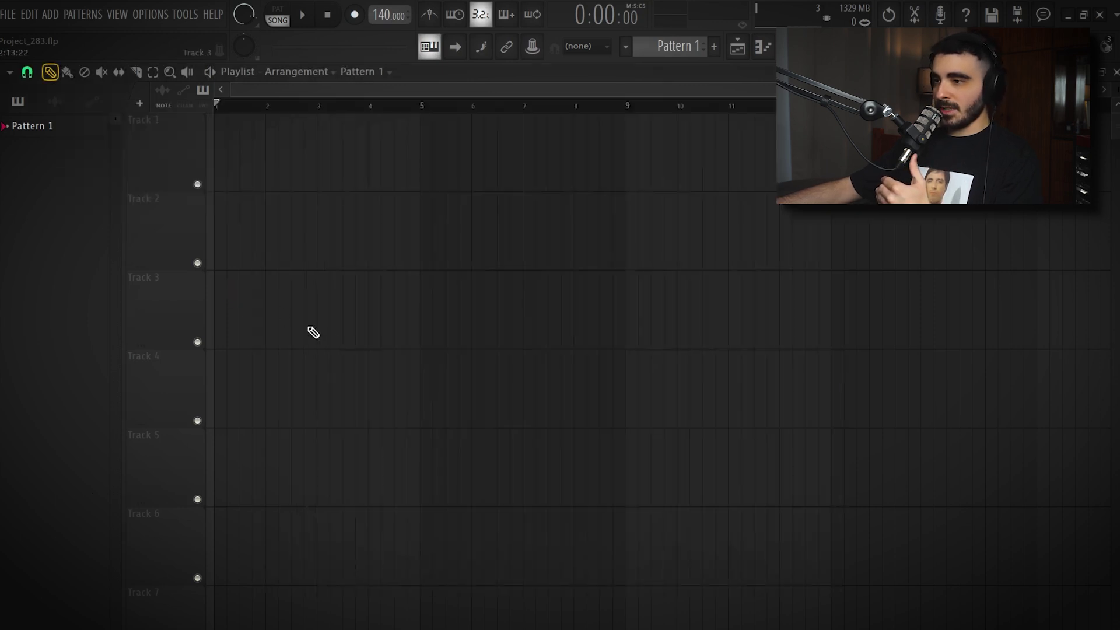
# Place a Pattern 1 clip on Track 3 spanning eight bars from bar 1, and return to the channel rack
pyautogui.click(268, 312)
pyautogui.moveTo(580, 222); pyautogui.dragTo(633, 286)
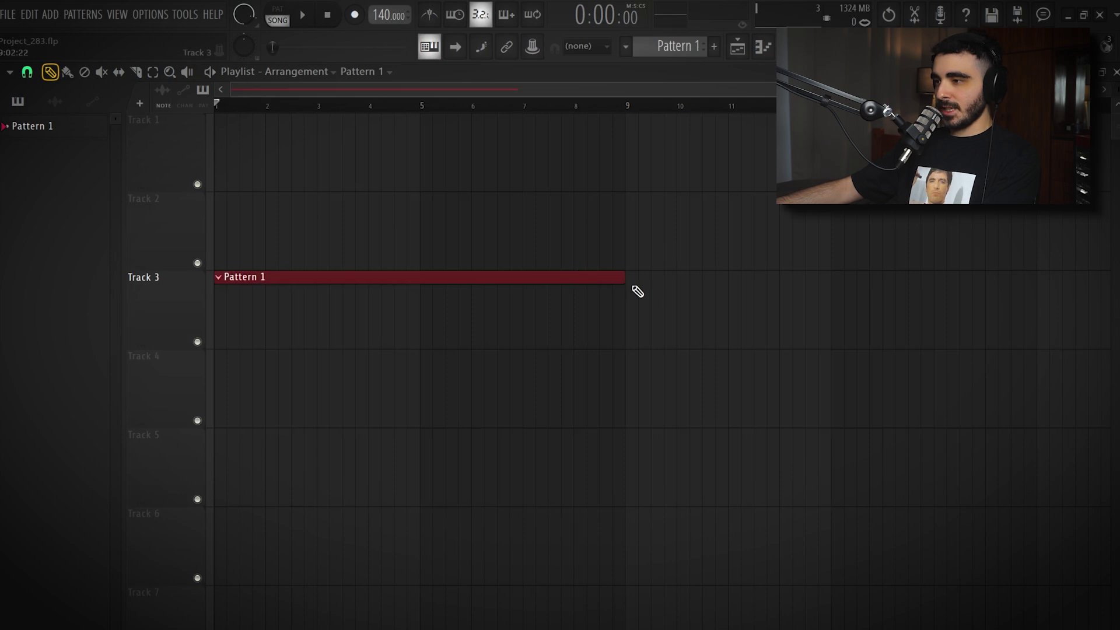
pyautogui.press('F6')
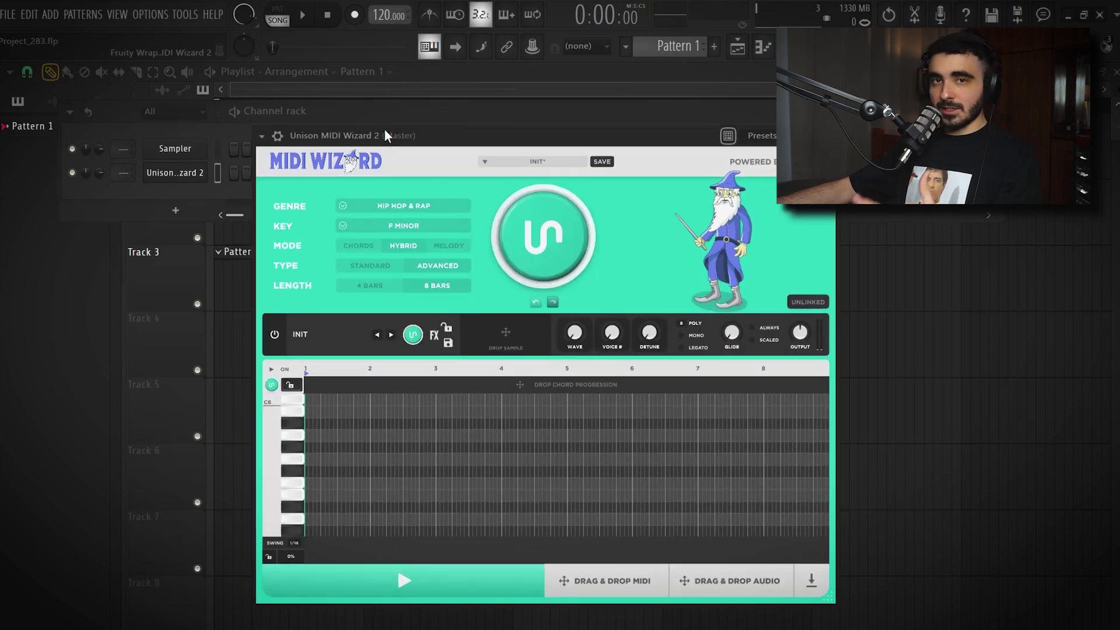
# Generate and audition several MIDI Wizard ideas in turn, keeping the Fm–Cm7 progression with the Rushing Back sound
pyautogui.click(537, 239)
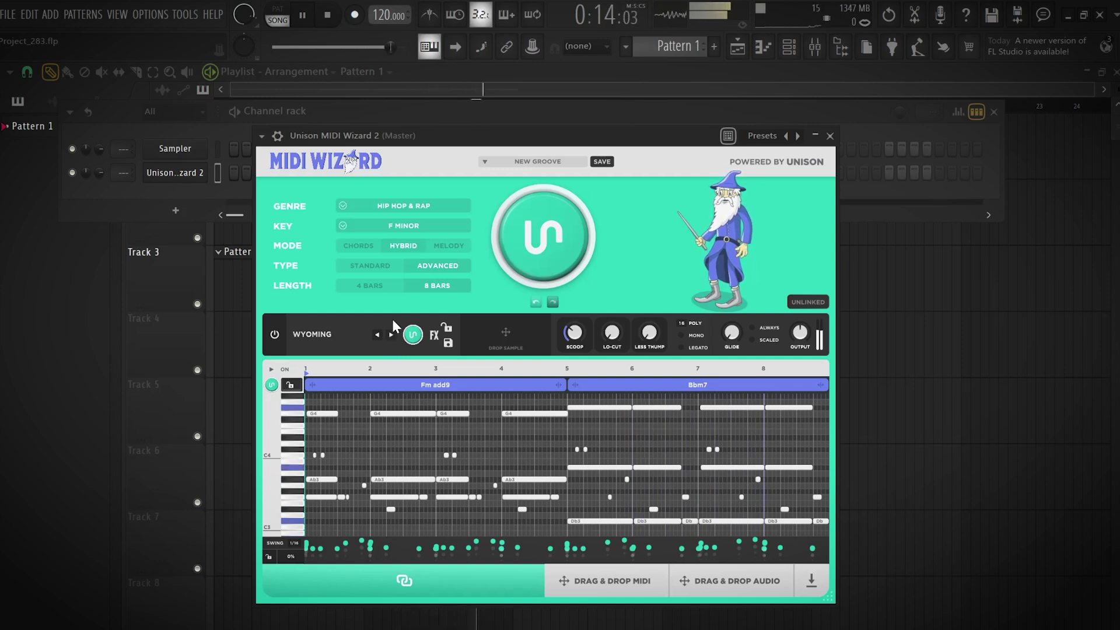
pyautogui.press('space')
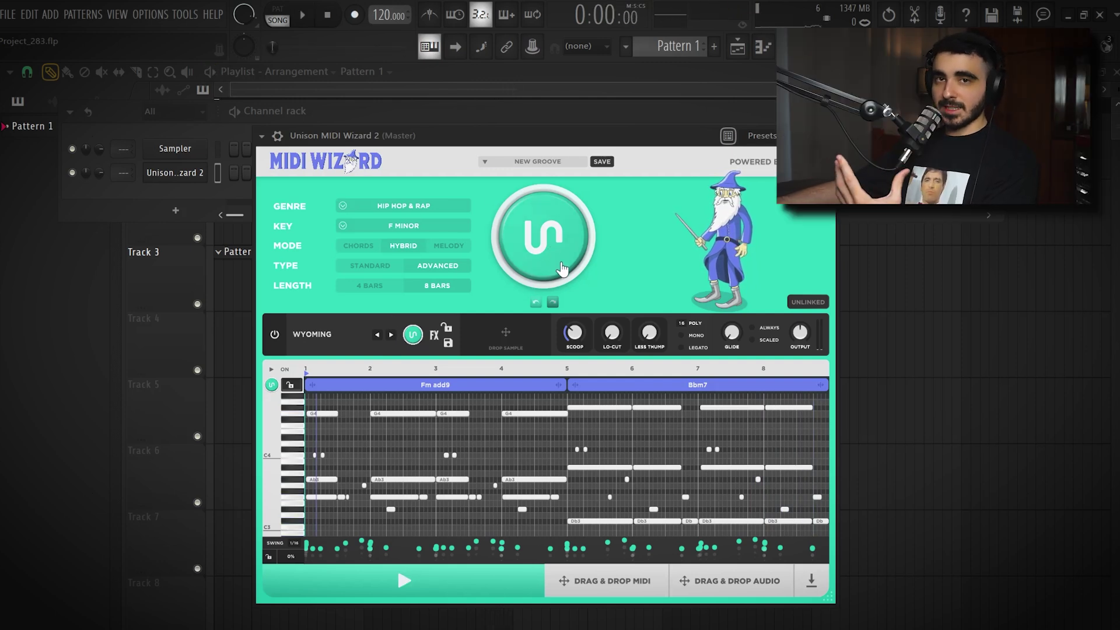
pyautogui.click(554, 272)
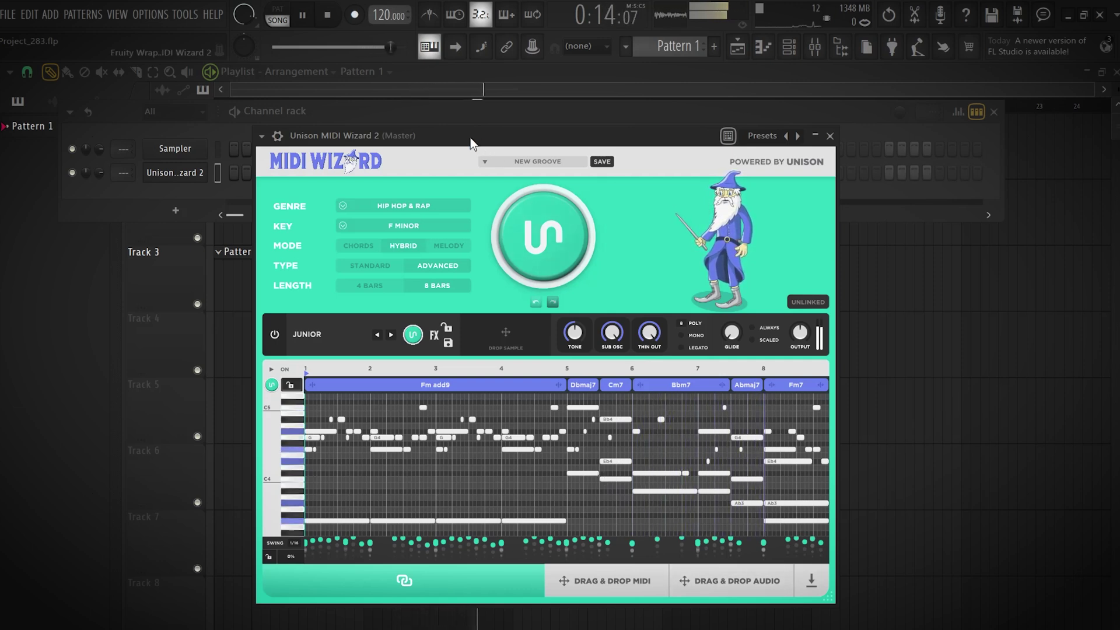
pyautogui.press('space')
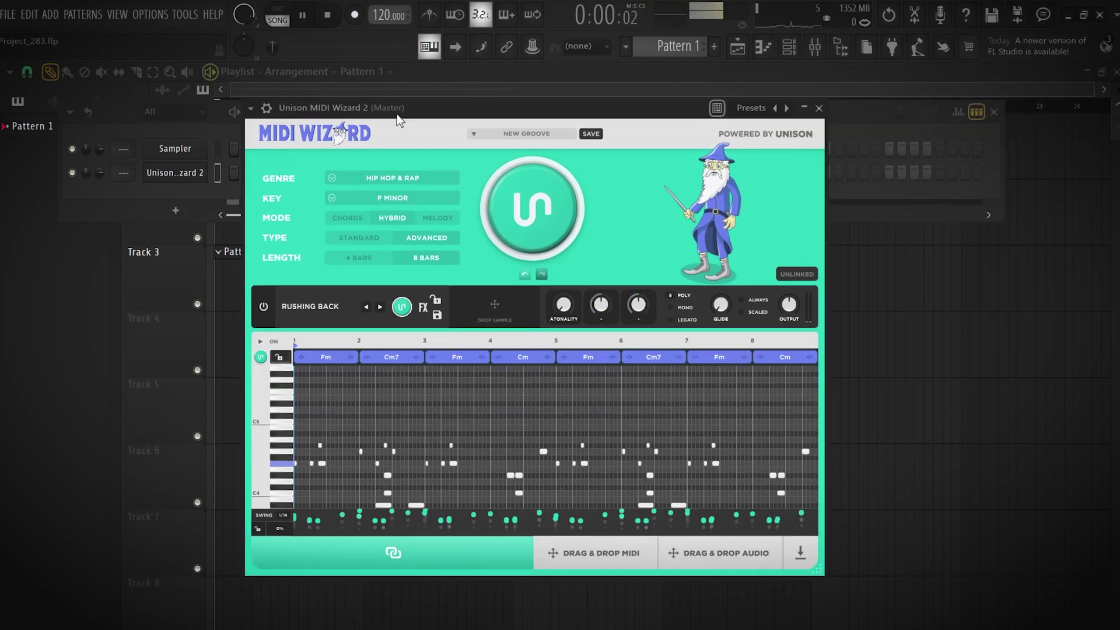
pyautogui.scroll(-2, 412, 404)
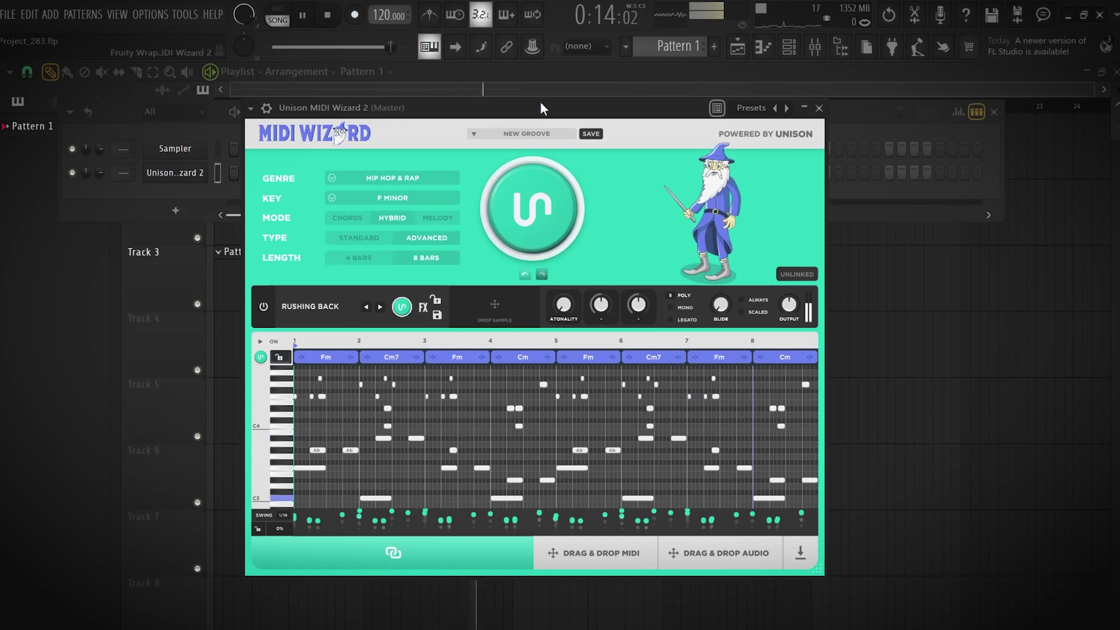
pyautogui.press('space')
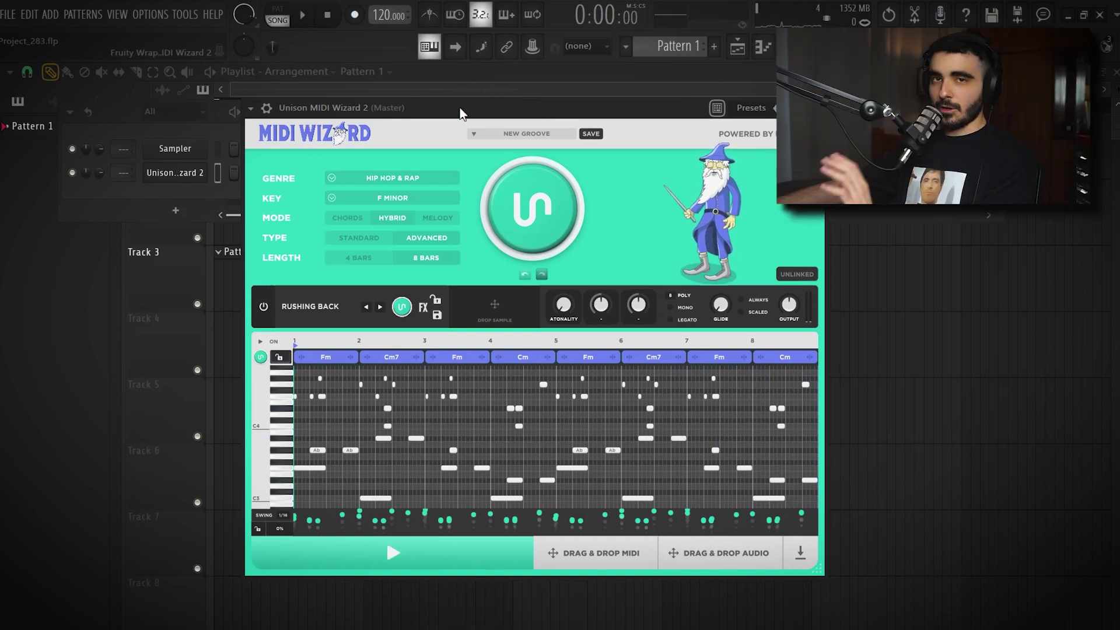
# Add a Kontakt instrument channel and transfer the generated MIDI from MIDI Wizard onto it
pyautogui.click(160, 213)
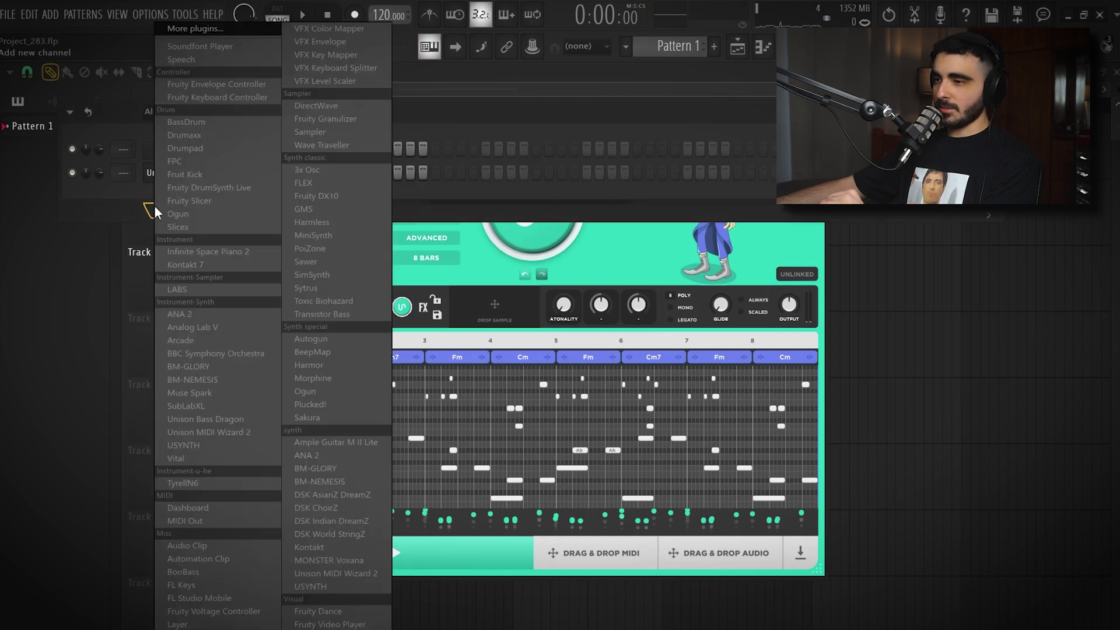
pyautogui.click(209, 329)
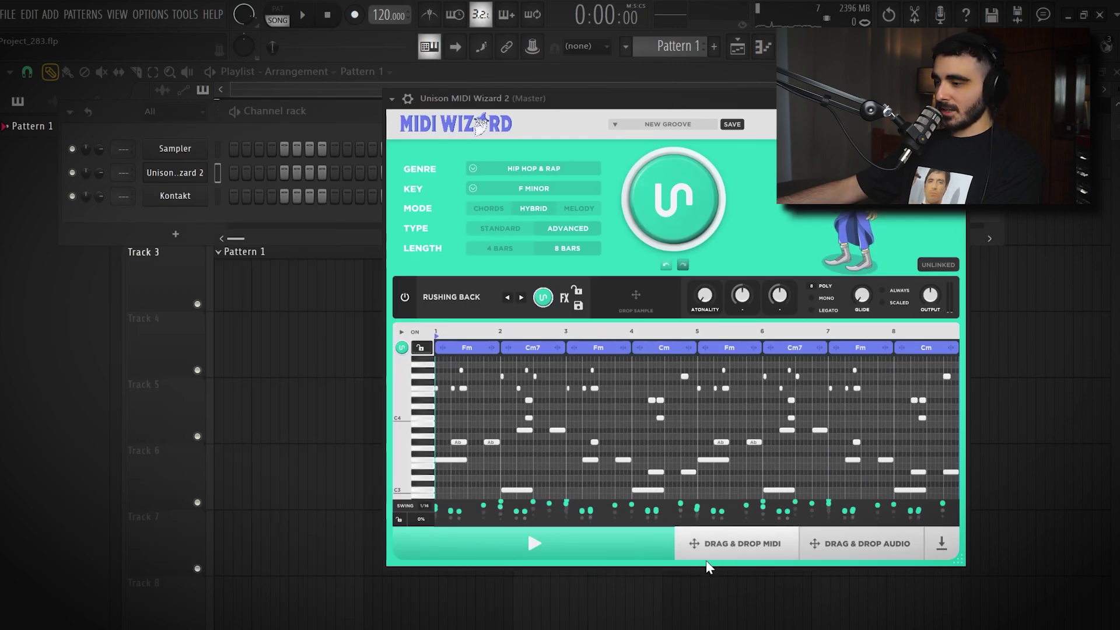
pyautogui.moveTo(724, 552); pyautogui.dragTo(302, 265)
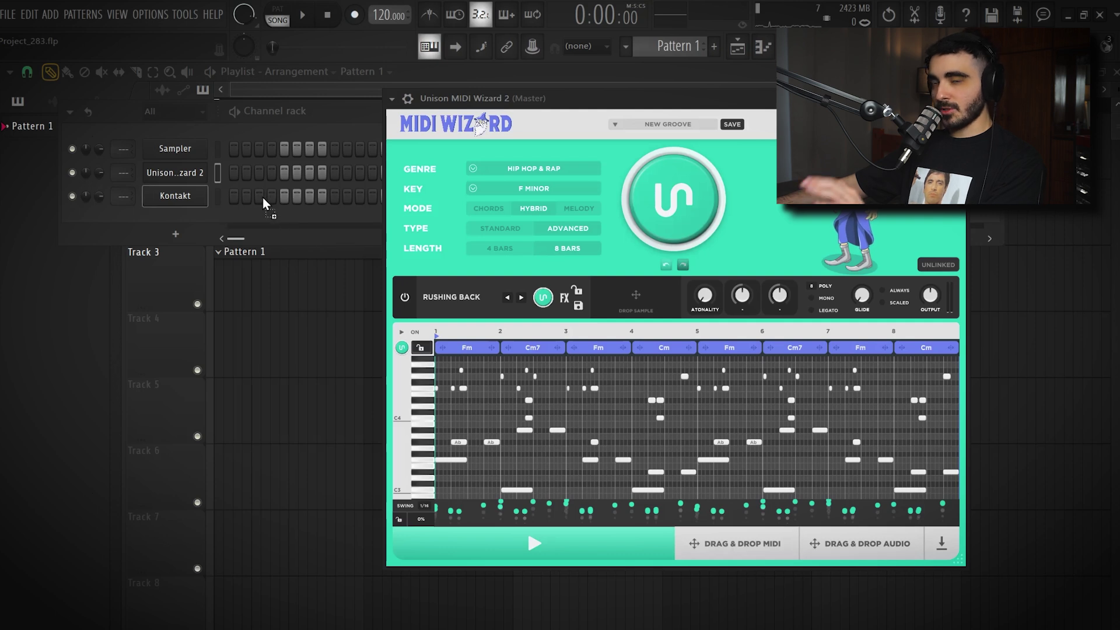
pyautogui.moveTo(264, 203); pyautogui.dragTo(263, 203)
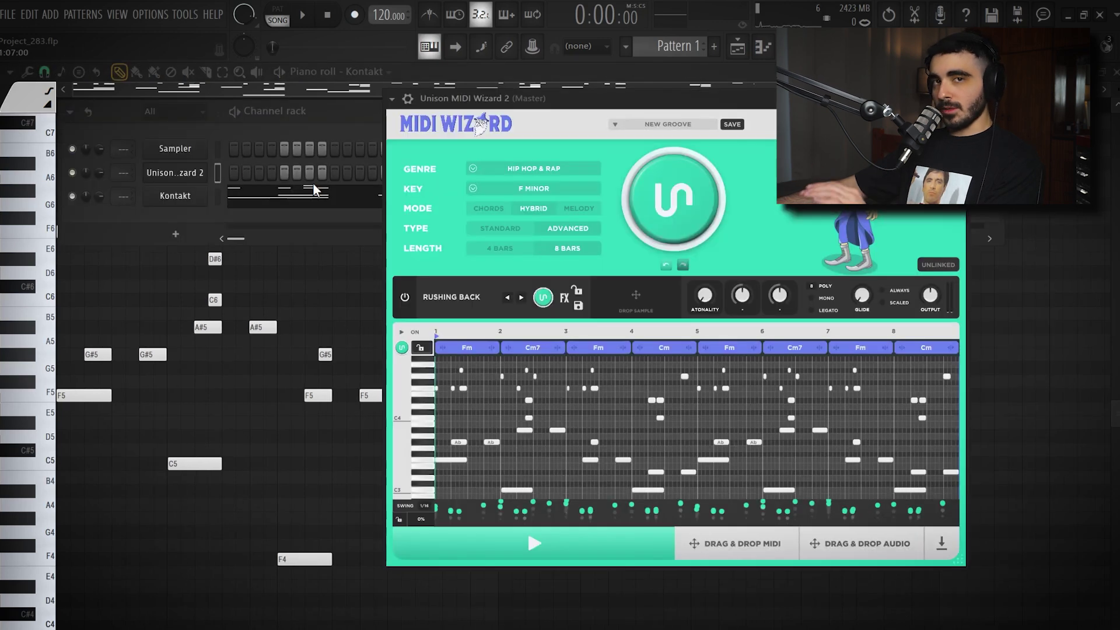
# Turn off MIDI Wizard's built-in instrument and audition the imported notes in Kontakt's piano roll
pyautogui.click(404, 298)
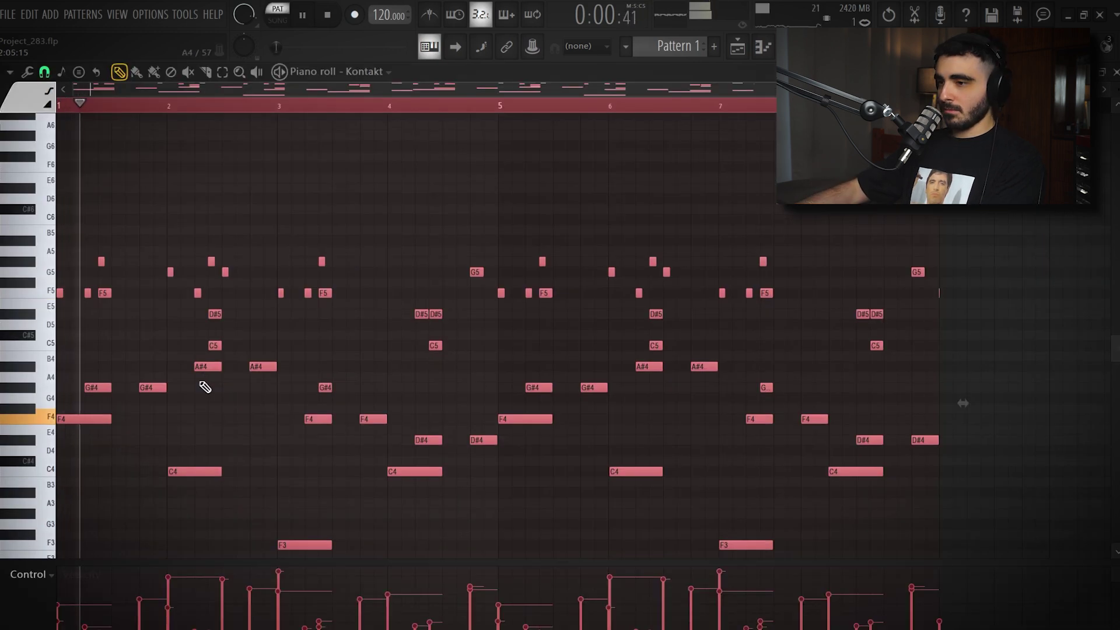
pyautogui.scroll(-3, 204, 387)
pyautogui.press('space')
pyautogui.press('space')
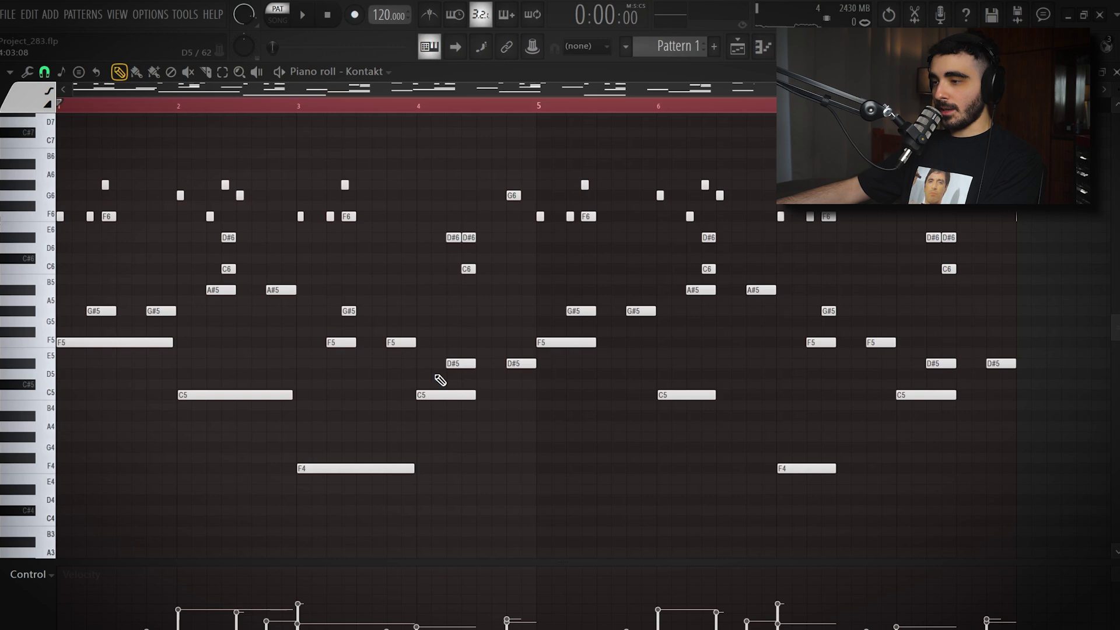
# Lengthen the lowest C5, F5 and F4 notes in bars 4 through 8 so each sustains for its full bar
pyautogui.click(446, 395)
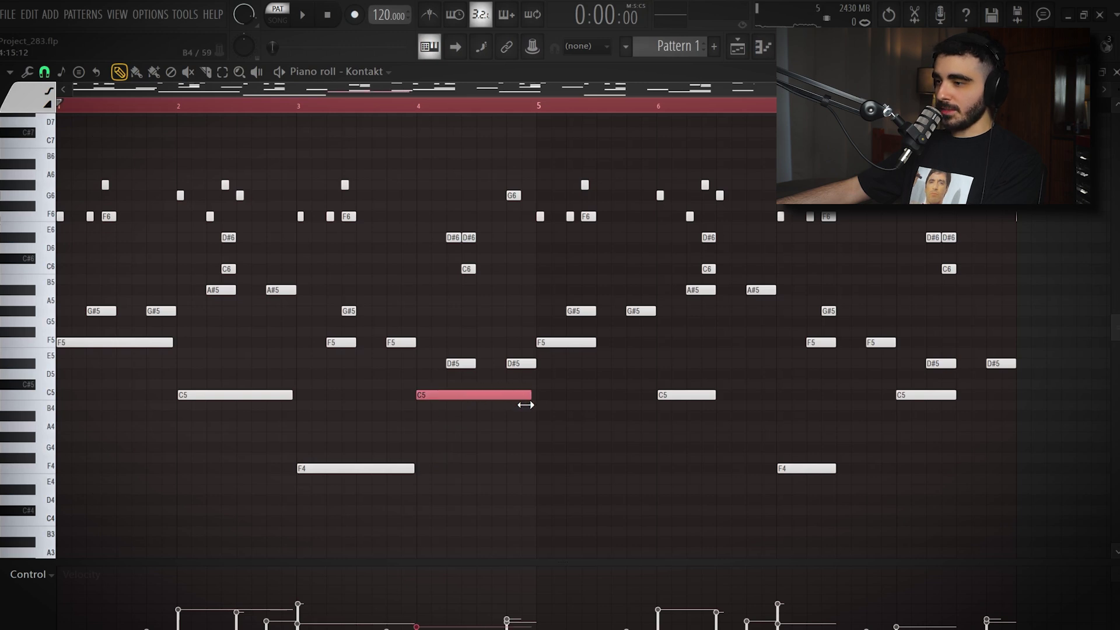
pyautogui.press('space')
pyautogui.click(530, 481)
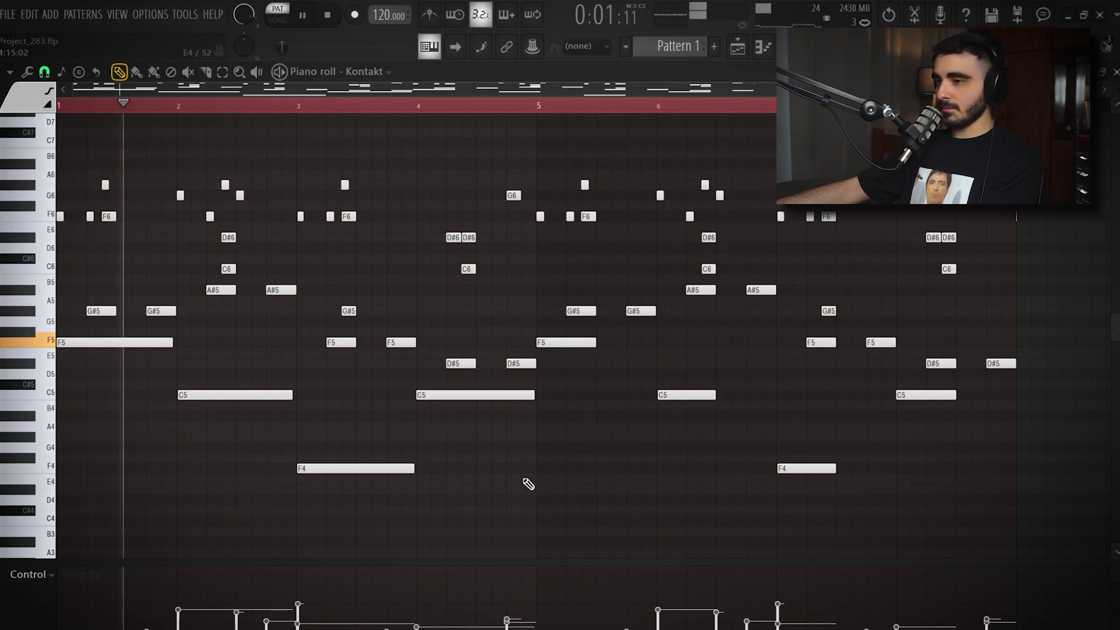
pyautogui.click(590, 343)
pyautogui.moveTo(590, 344); pyautogui.dragTo(655, 344)
pyautogui.click(703, 396)
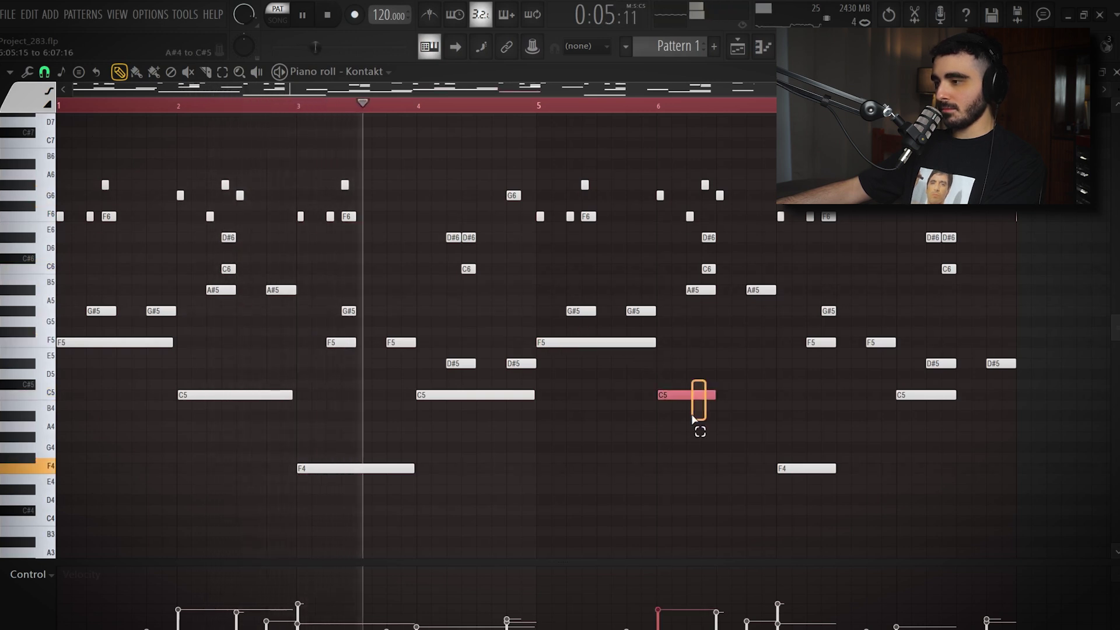
pyautogui.moveTo(711, 397); pyautogui.dragTo(772, 397)
pyautogui.click(833, 469)
pyautogui.moveTo(833, 469); pyautogui.dragTo(852, 469)
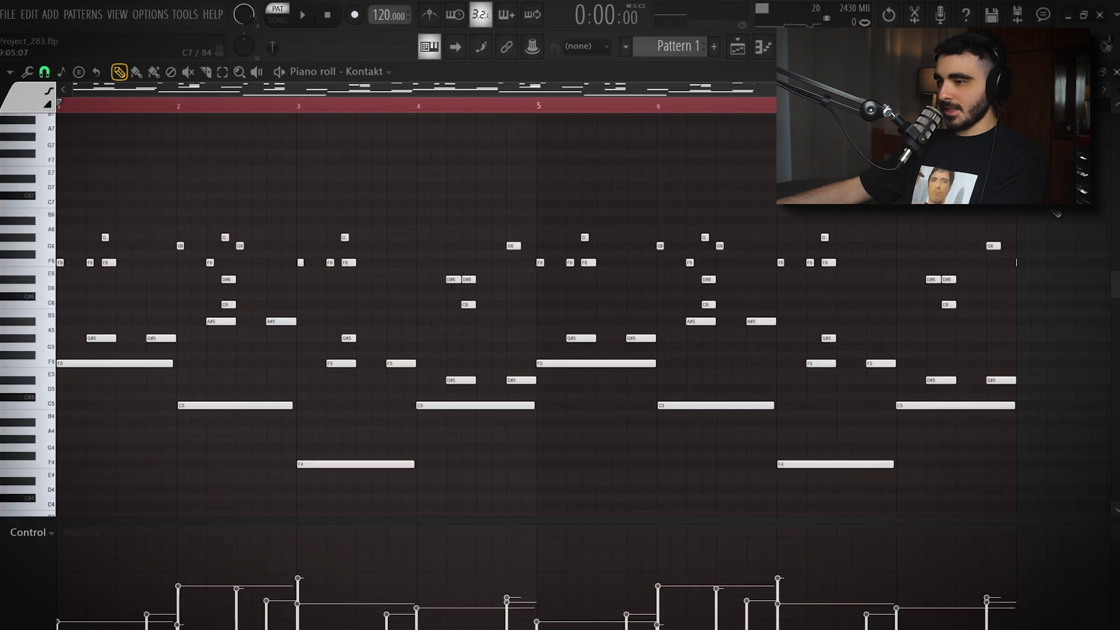
# Select all the upper melody notes from C6 upward, lengthen them together slightly and play the pattern
pyautogui.moveTo(1079, 183); pyautogui.dragTo(59, 308)
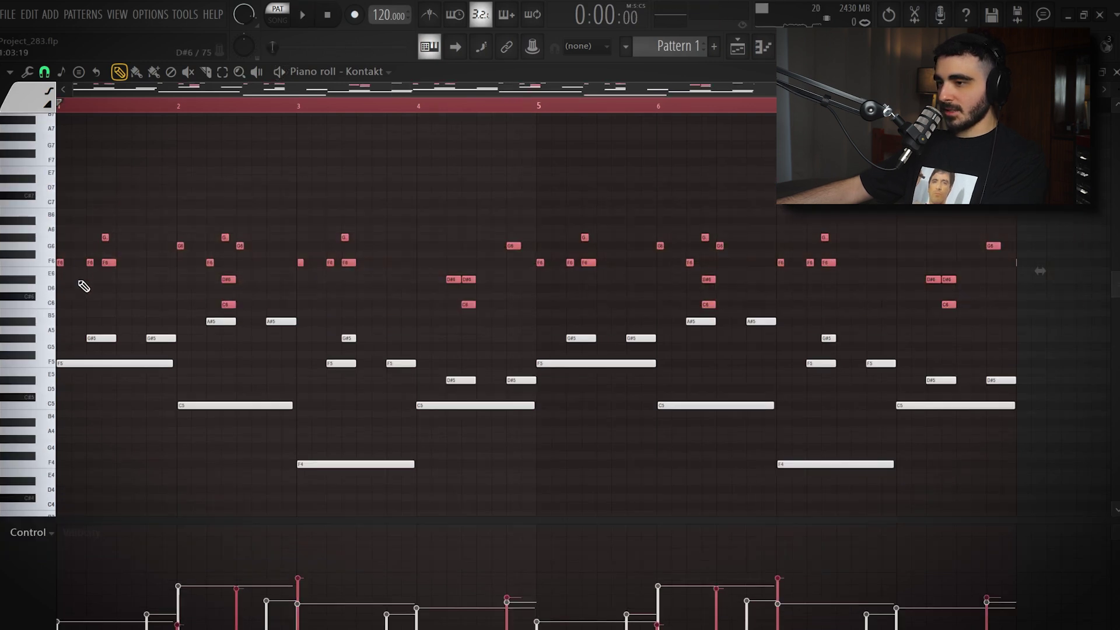
pyautogui.moveTo(64, 262); pyautogui.dragTo(82, 260)
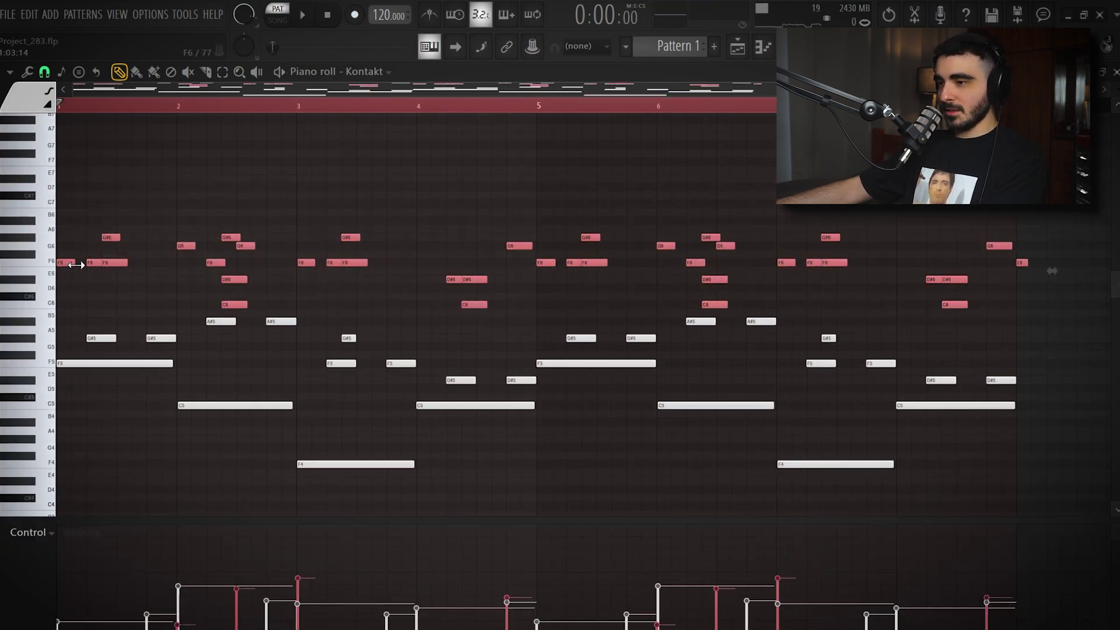
pyautogui.press('space')
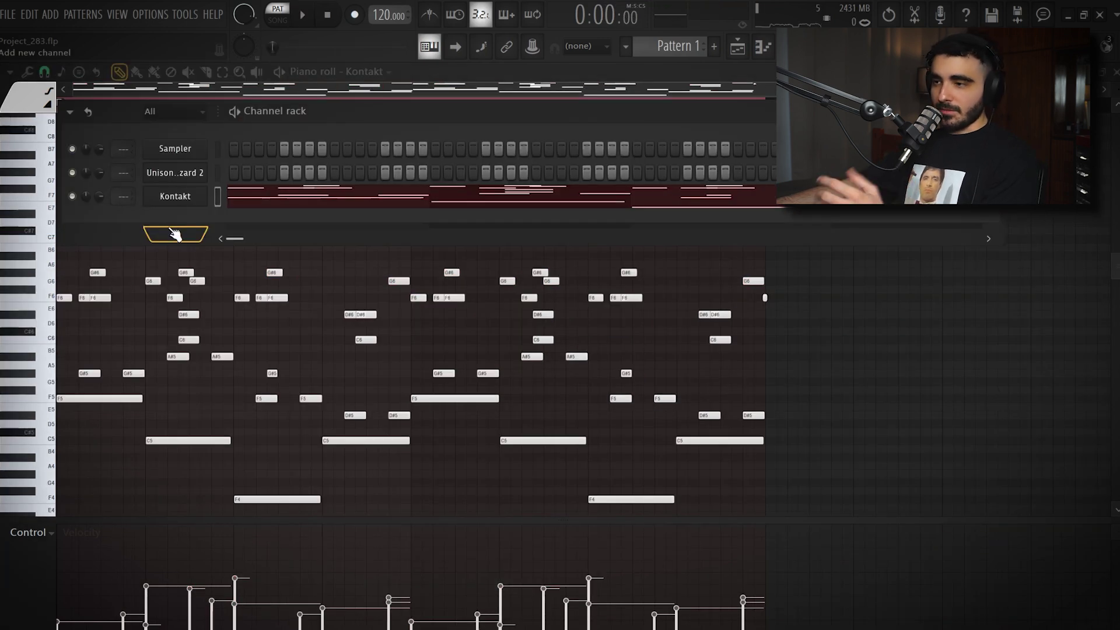
# Clone the Kontakt channel and work in the empty copy's piano roll to layer a second melody
pyautogui.click(173, 232)
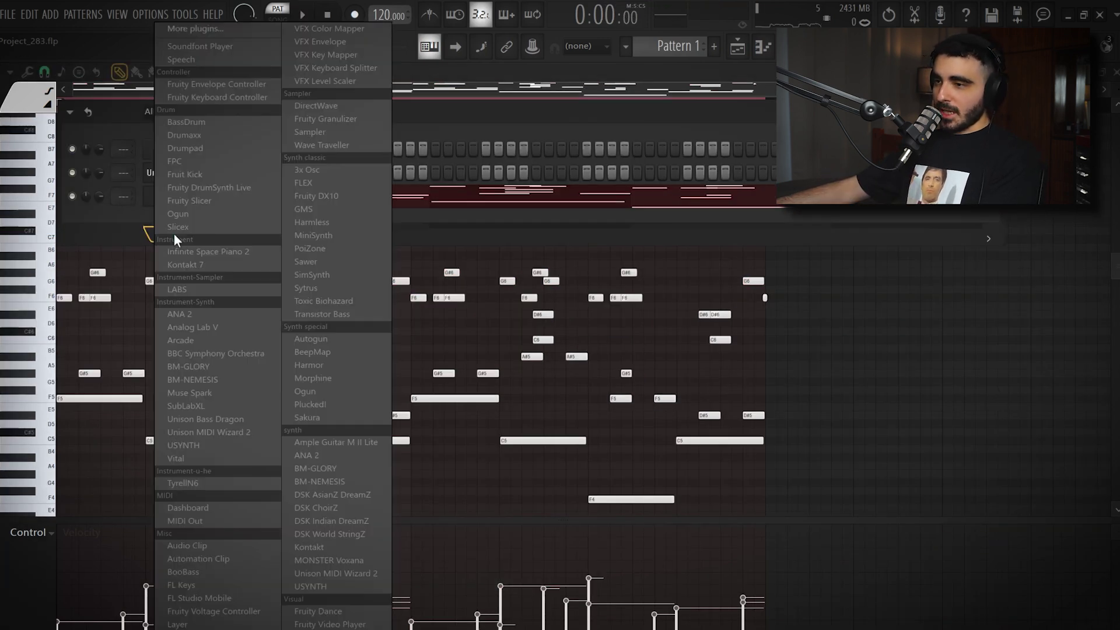
pyautogui.click(128, 227)
pyautogui.rightClick(175, 200)
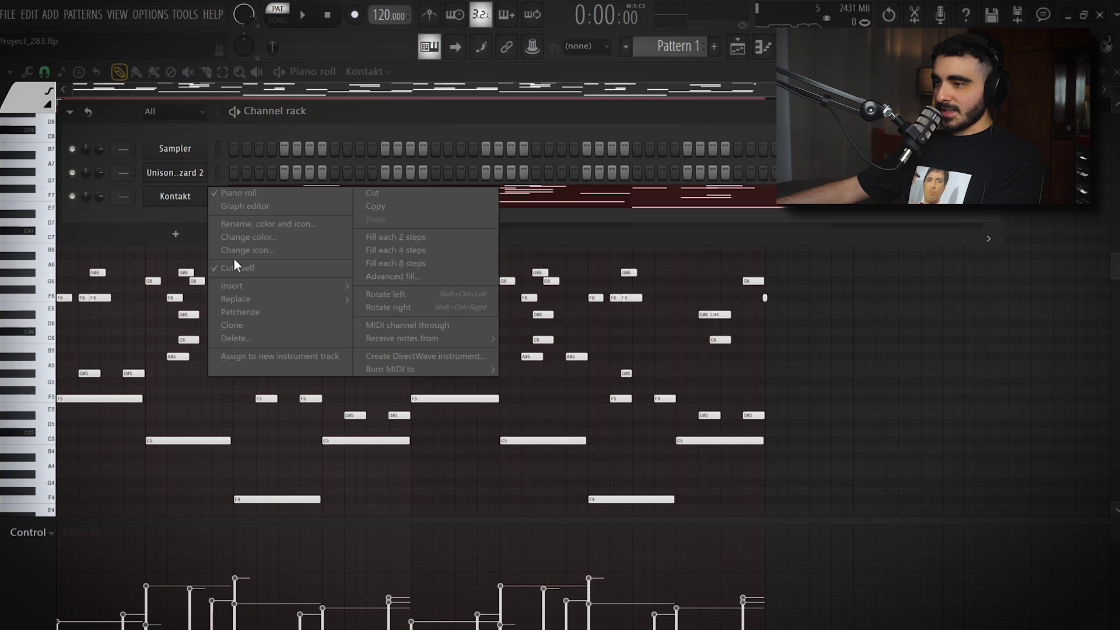
pyautogui.click(239, 325)
pyautogui.click(662, 247)
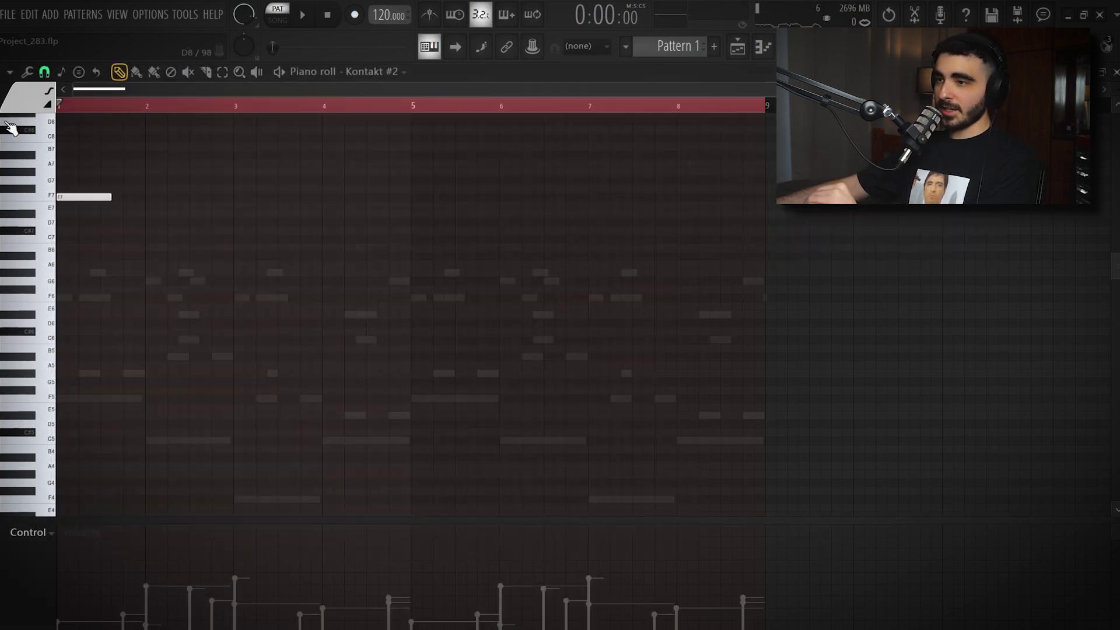
# Set the piano roll's scale highlighting to root note F with the Minor Natural (Aeolian) scale
pyautogui.click(10, 73)
pyautogui.moveTo(51, 145)
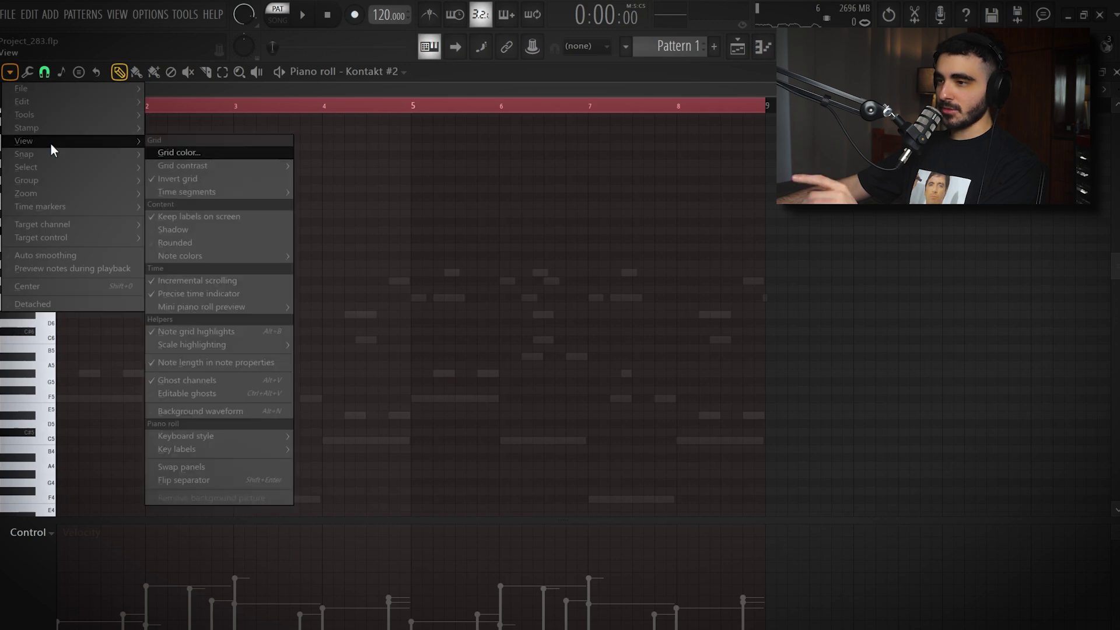
pyautogui.moveTo(234, 344)
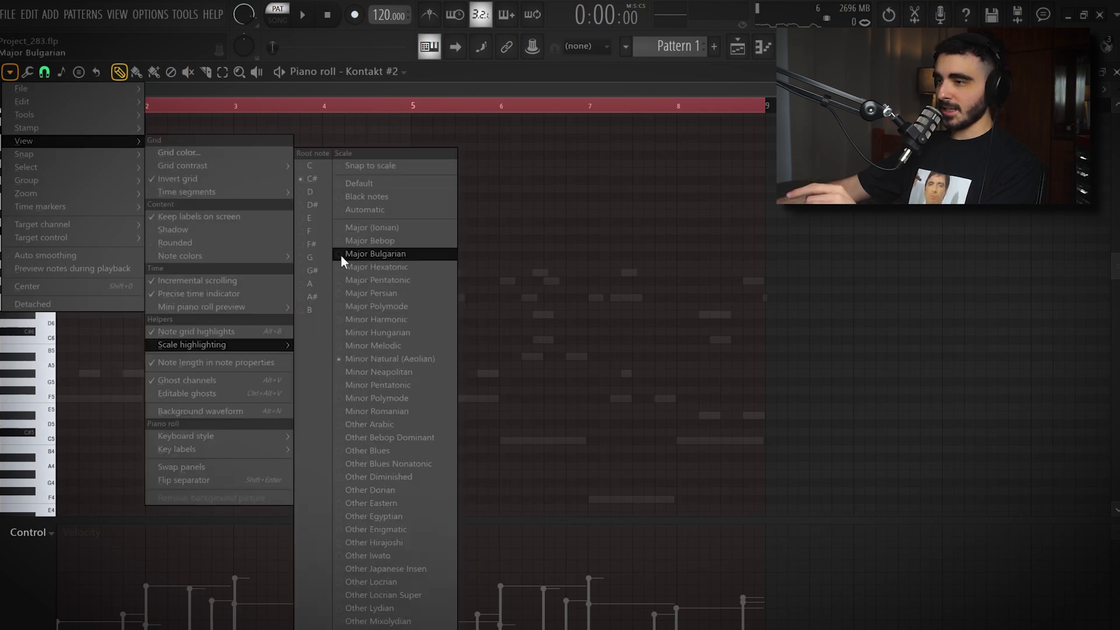
pyautogui.click(313, 232)
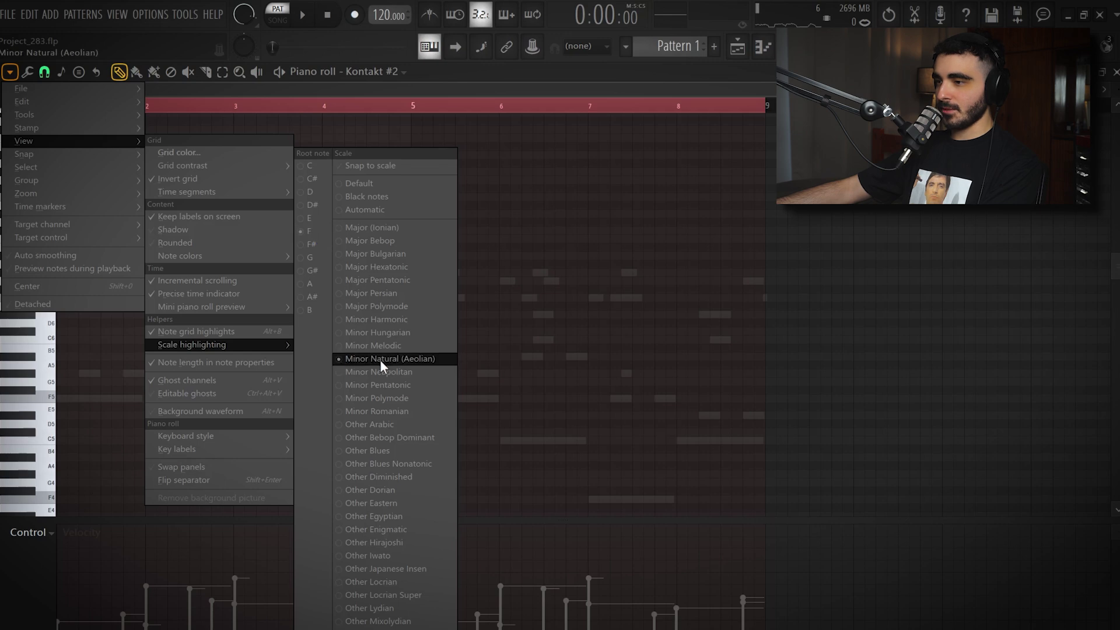
# Play the cloned Kontakt melody, shorten its F6 note at bar 3 and add an F7 note just after it
pyautogui.press('space')
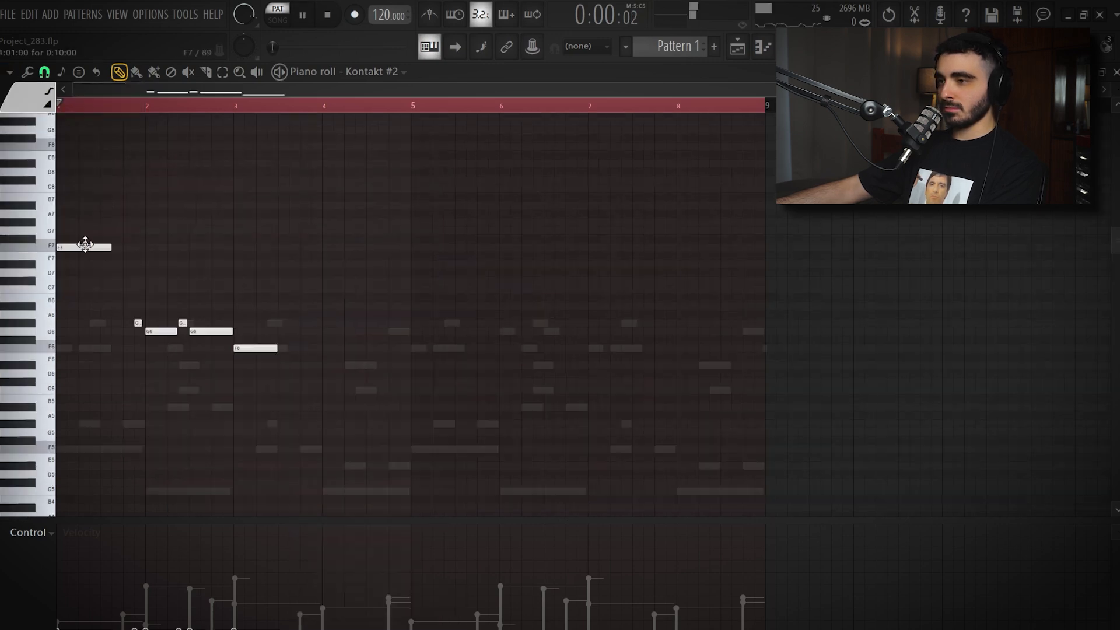
pyautogui.moveTo(263, 336)
pyautogui.mouseDown()
pyautogui.moveTo(246, 372)
pyautogui.moveTo(240, 357)
pyautogui.mouseUp()
pyautogui.click(249, 248)
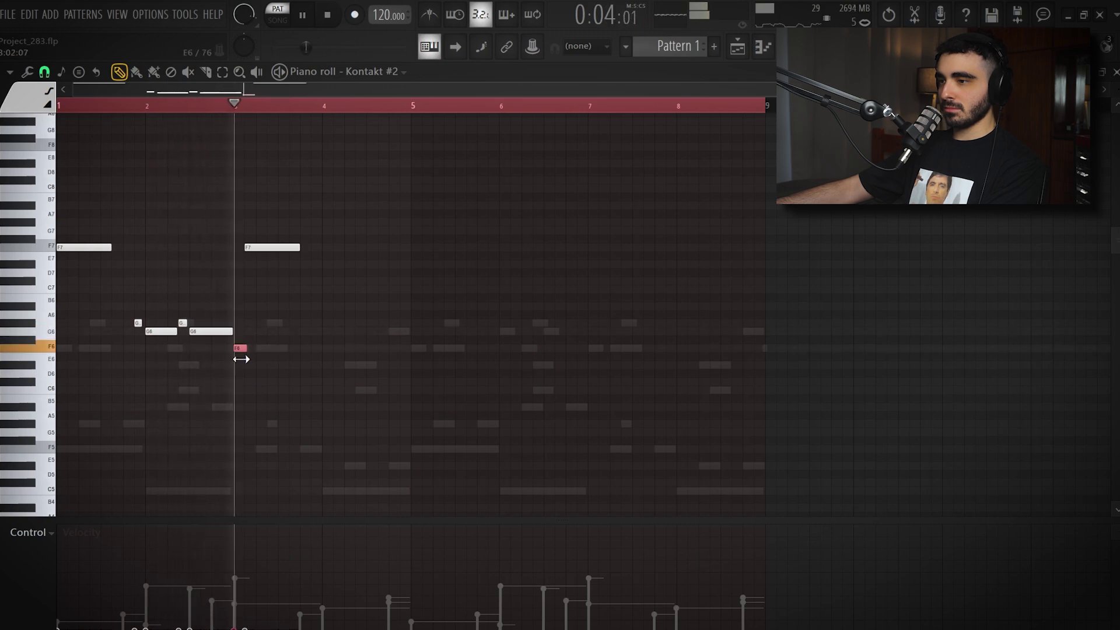
# Complete the four-bar second melody with short F6 and F7 notes late in bar 3, then C7, D#6 and G6 in bar 4
pyautogui.keyDown('ctrl'); pyautogui.click(245, 364); pyautogui.keyUp('ctrl')
pyautogui.moveTo(304, 249); pyautogui.dragTo(296, 250)
pyautogui.hotkey('ctrl', 'z')
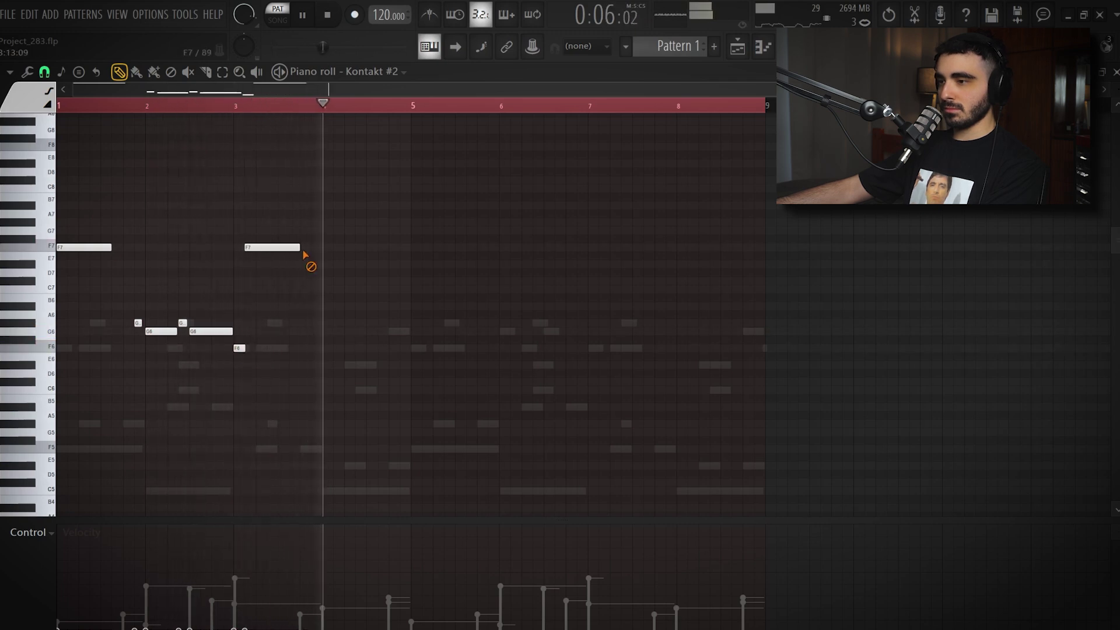
pyautogui.click(315, 247)
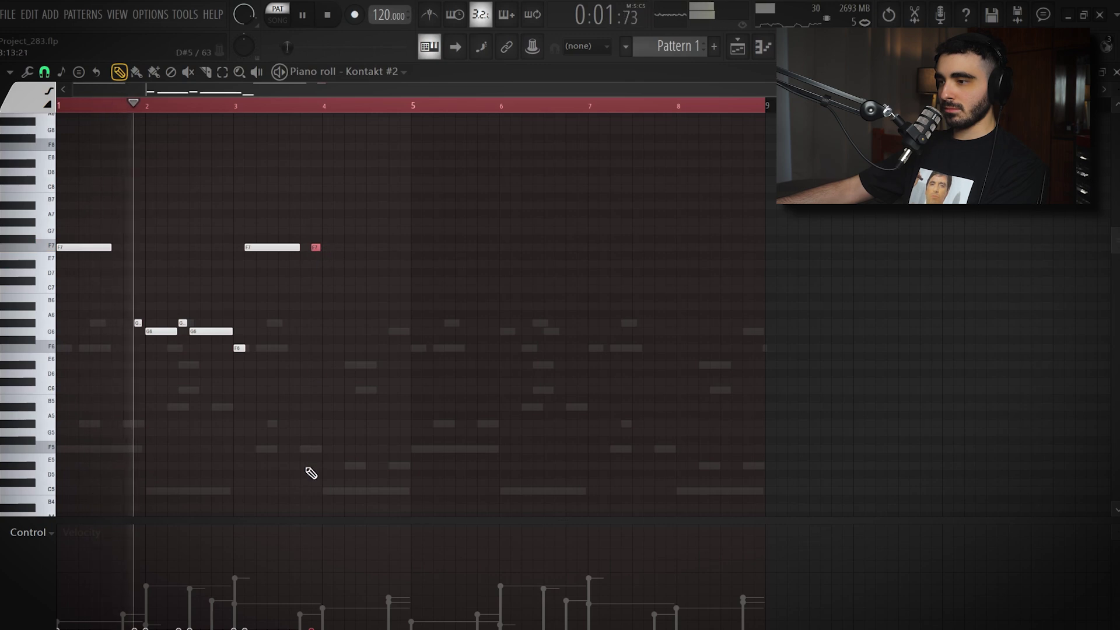
pyautogui.click(304, 348)
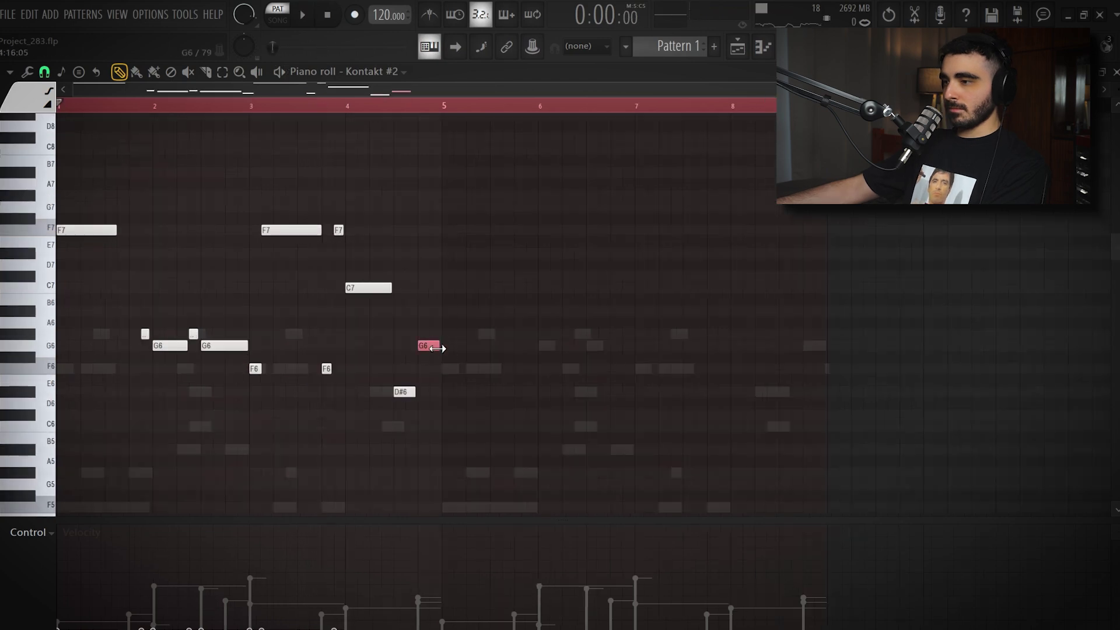
# Duplicate the four-bar Kontakt #2 melody into bars 5 to 8 and play the result
pyautogui.scroll(-1, 470, 213)
pyautogui.moveTo(659, 108); pyautogui.dragTo(412, 144)
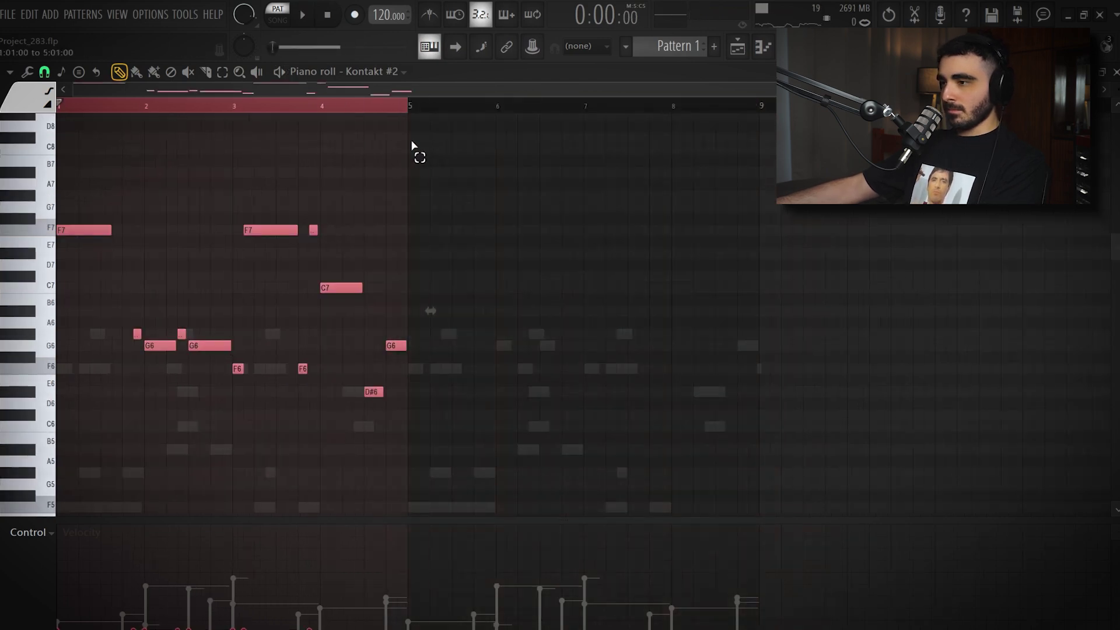
pyautogui.hotkey('ctrl', 'b')
pyautogui.hotkey('ctrl', 'a')
pyautogui.hotkey('ctrl', 'd')
pyautogui.press('space')
pyautogui.scroll(-1, 228, 144)
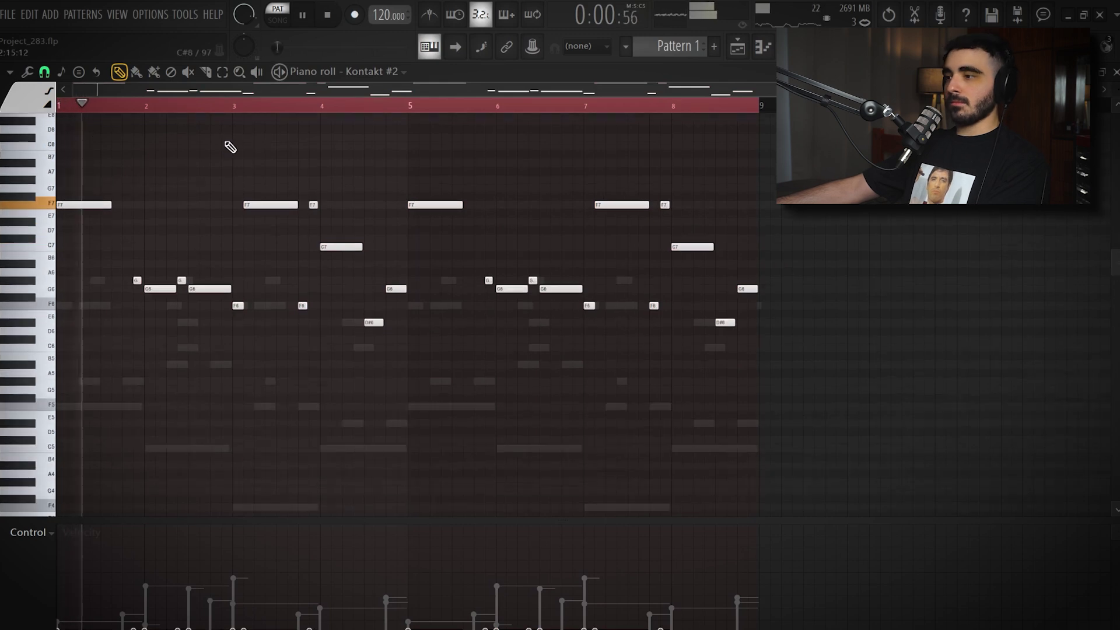
# Lengthen the F7 notes opening bars 1 and 5 up to the following note, and delete the short F7 note ending bar 7
pyautogui.scroll(1, 428, 273)
pyautogui.keyDown('ctrl'); pyautogui.click(83, 225); pyautogui.keyUp('ctrl')
pyautogui.keyDown('shift'); pyautogui.click(461, 226); pyautogui.keyUp('shift')
pyautogui.moveTo(461, 226); pyautogui.dragTo(483, 240)
pyautogui.keyDown('ctrl'); pyautogui.click(489, 272); pyautogui.keyUp('ctrl')
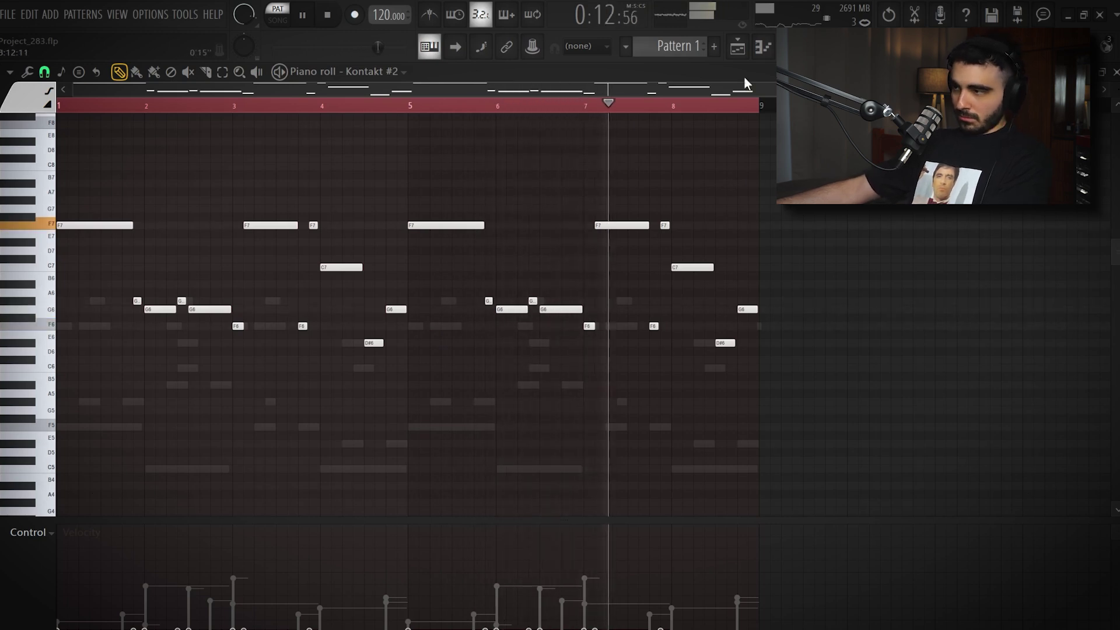
pyautogui.rightClick(665, 226)
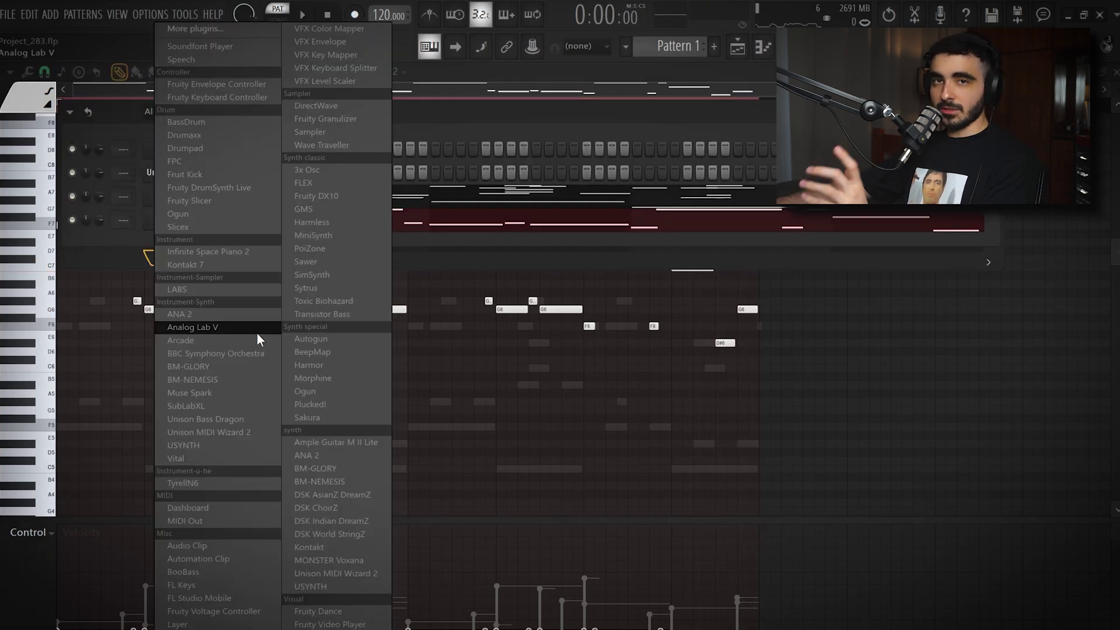
# Add an Analog Lab V channel playing sustained notes with the Hollow pad preset
pyautogui.click(220, 326)
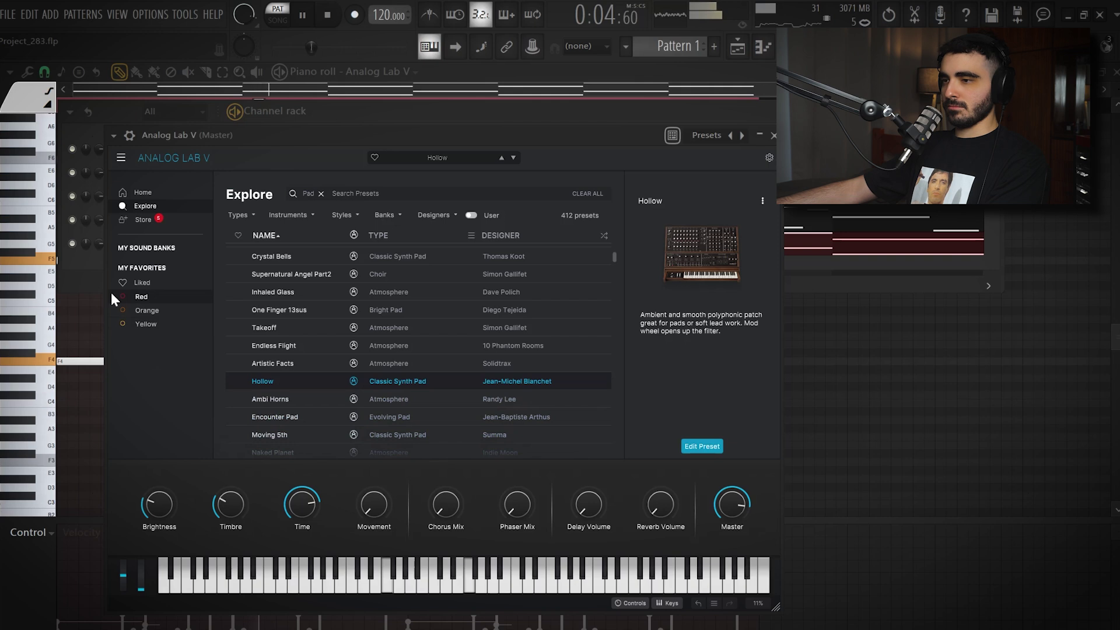
pyautogui.click(92, 257)
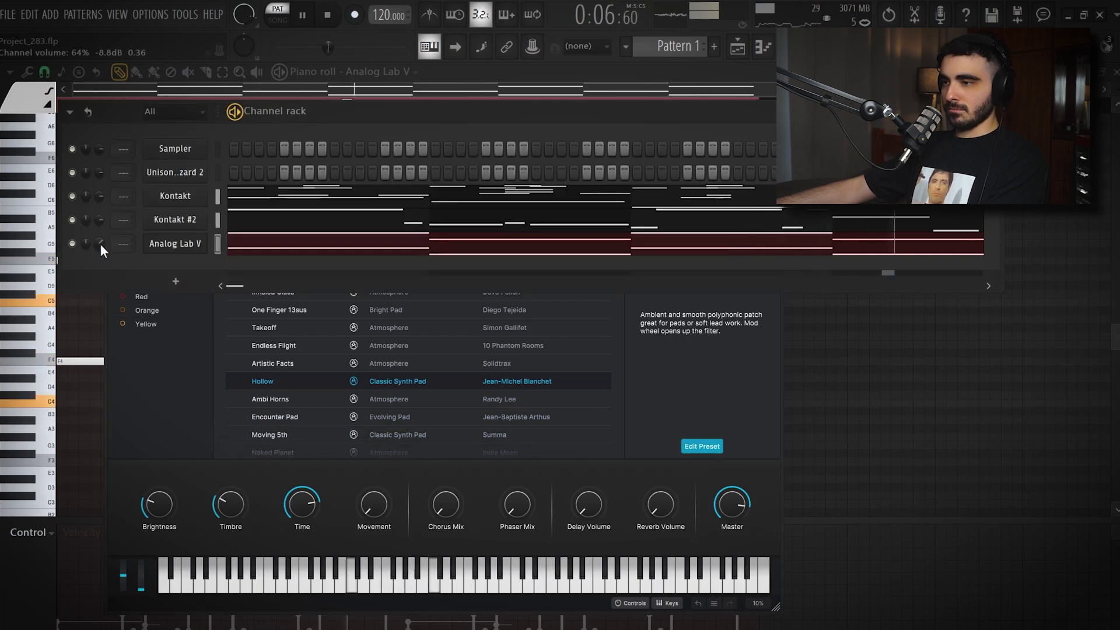
# Route the Kontakt, Kontakt #2 and Analog Lab V channels to mixer tracks 1 to 3 and lower the Analog Lab V track's volume
pyautogui.moveTo(218, 205); pyautogui.dragTo(222, 240)
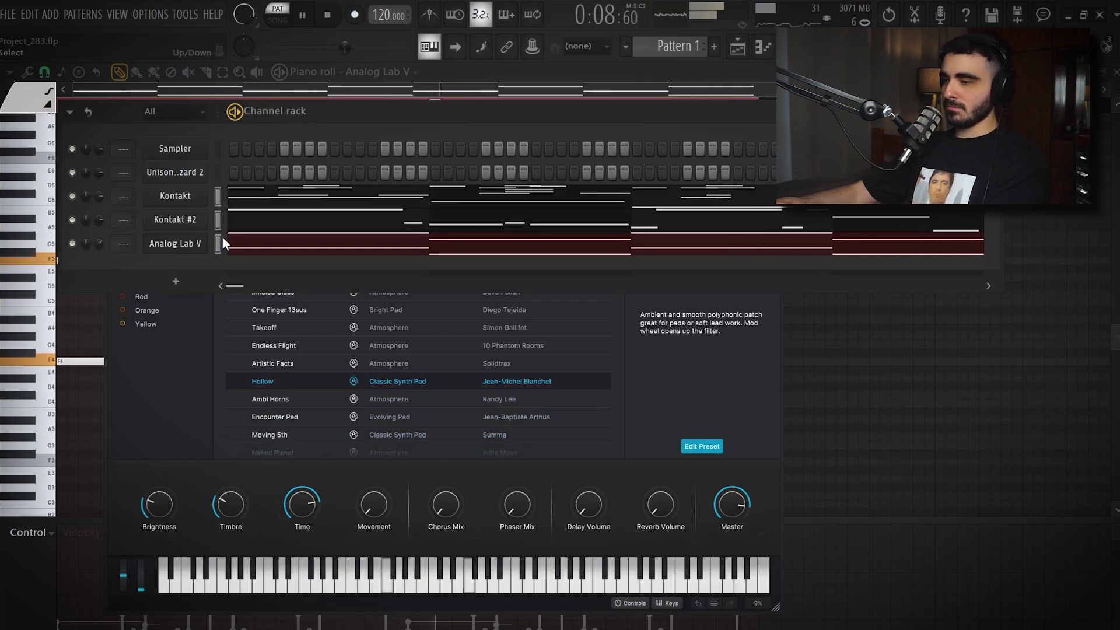
pyautogui.hotkey('ctrl', 'l')
pyautogui.moveTo(216, 444); pyautogui.dragTo(218, 458)
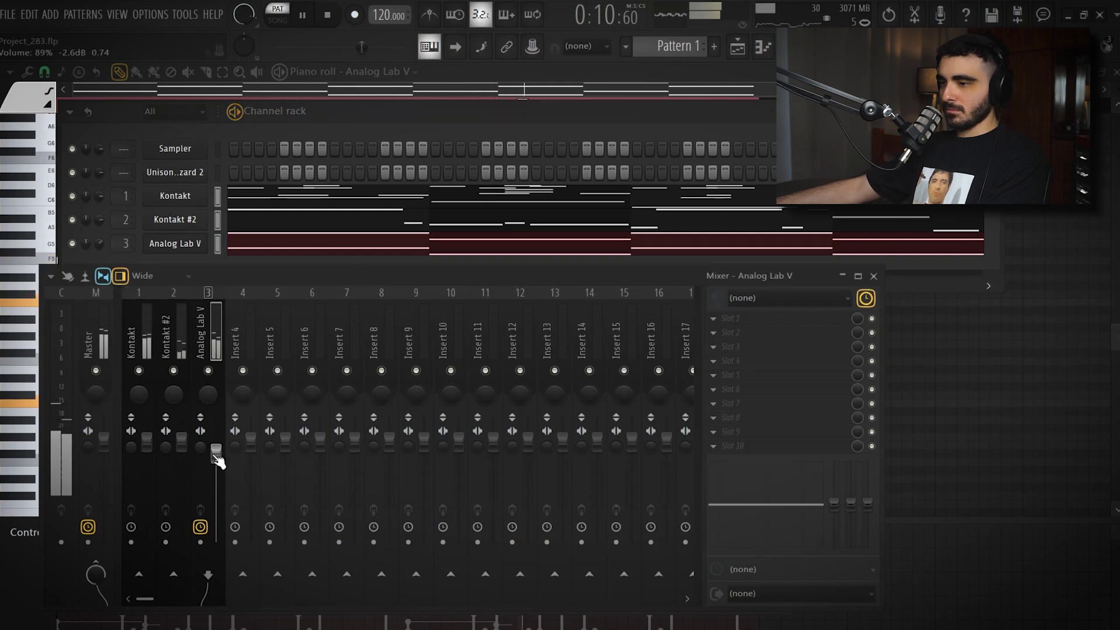
# Solo the Kontakt #2 mixer track, load FIN-MICRO in effect slot 6 and reduce its Amount during playback
pyautogui.click(181, 353)
pyautogui.press('space')
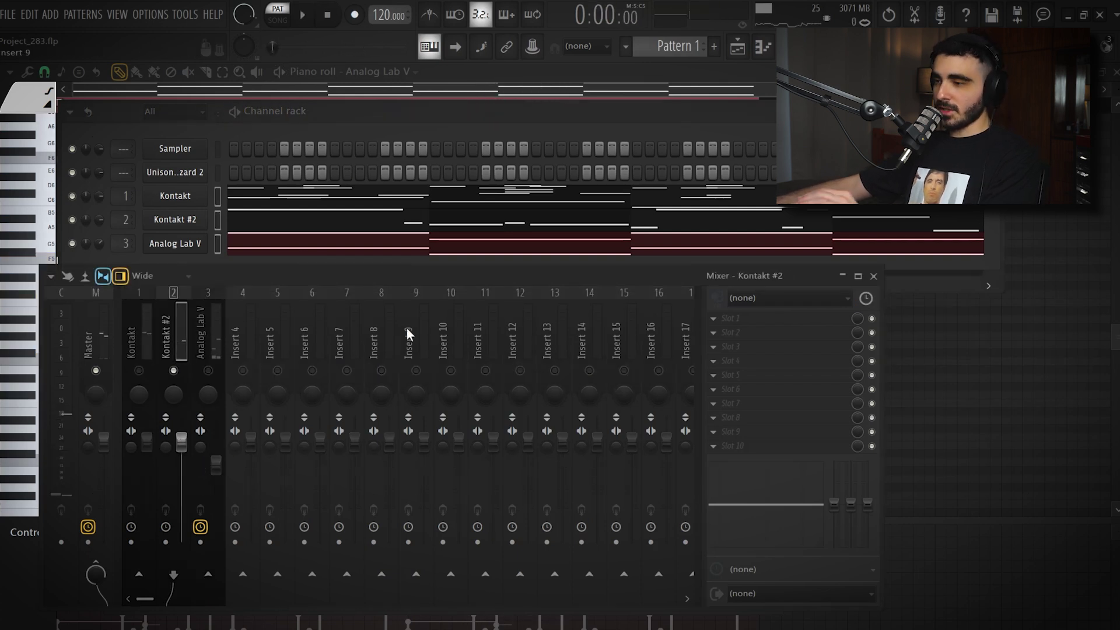
pyautogui.click(762, 396)
pyautogui.moveTo(758, 402)
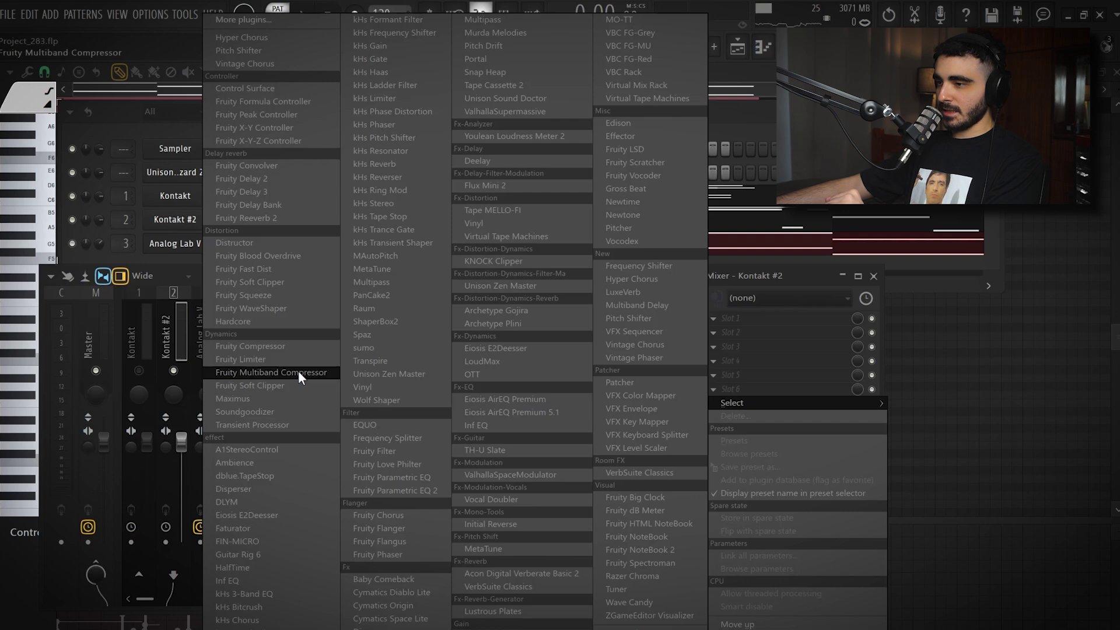
pyautogui.click(257, 542)
pyautogui.press('space')
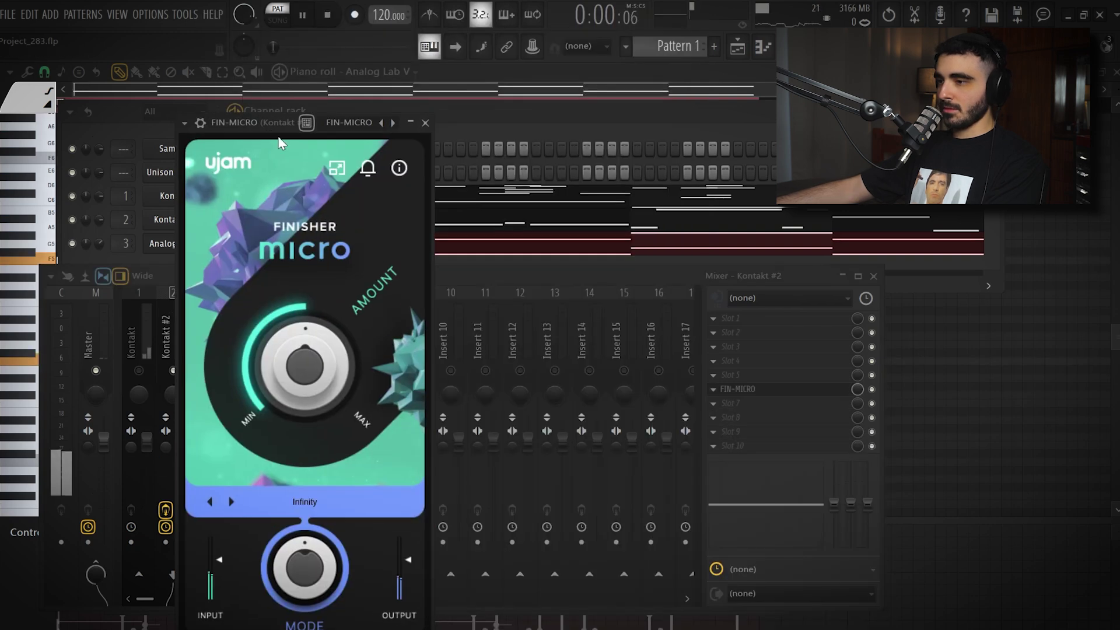
pyautogui.moveTo(300, 405); pyautogui.dragTo(269, 418)
# Solo the Kontakt mixer track, load Fruity Parametric EQ 2 in slot 3 and high-pass it with band 1 at about 96 Hz
pyautogui.click(138, 344)
pyautogui.click(327, 15)
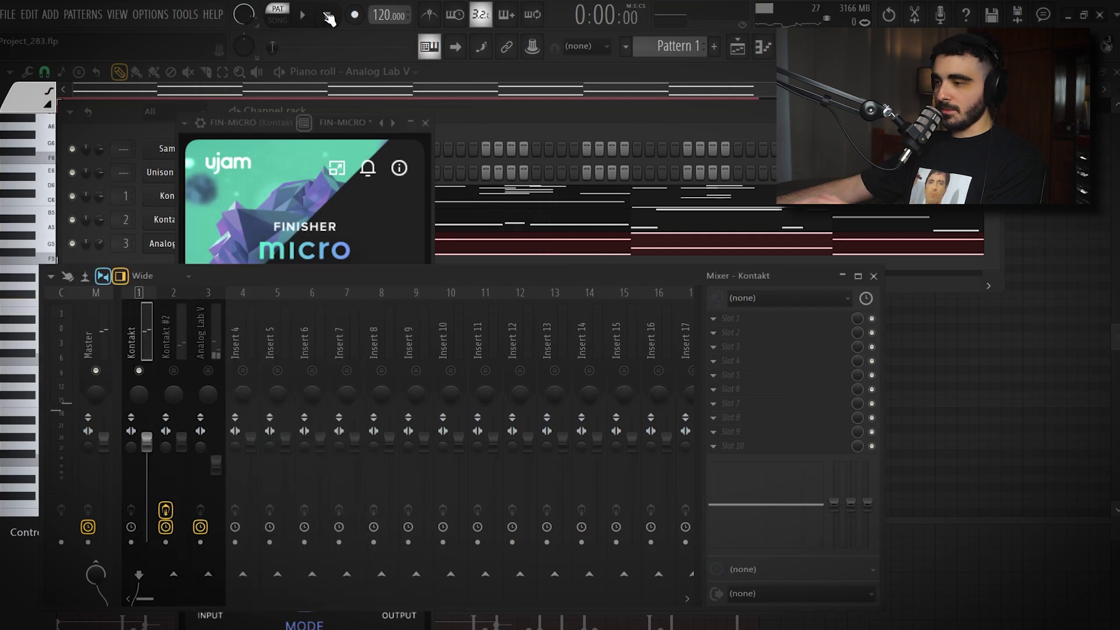
pyautogui.click(815, 346)
pyautogui.moveTo(814, 357)
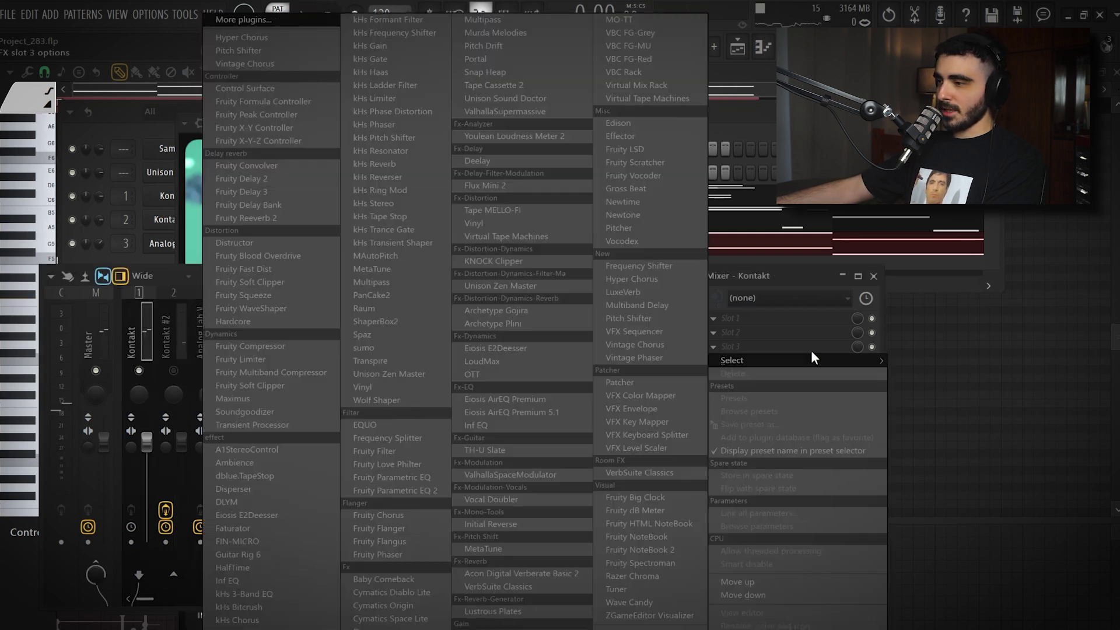
pyautogui.click(391, 489)
pyautogui.moveTo(253, 261)
pyautogui.mouseDown()
pyautogui.moveTo(292, 275)
pyautogui.moveTo(235, 261)
pyautogui.mouseUp()
pyautogui.moveTo(576, 156); pyautogui.dragTo(576, 148)
pyautogui.moveTo(235, 262); pyautogui.dragTo(233, 262)
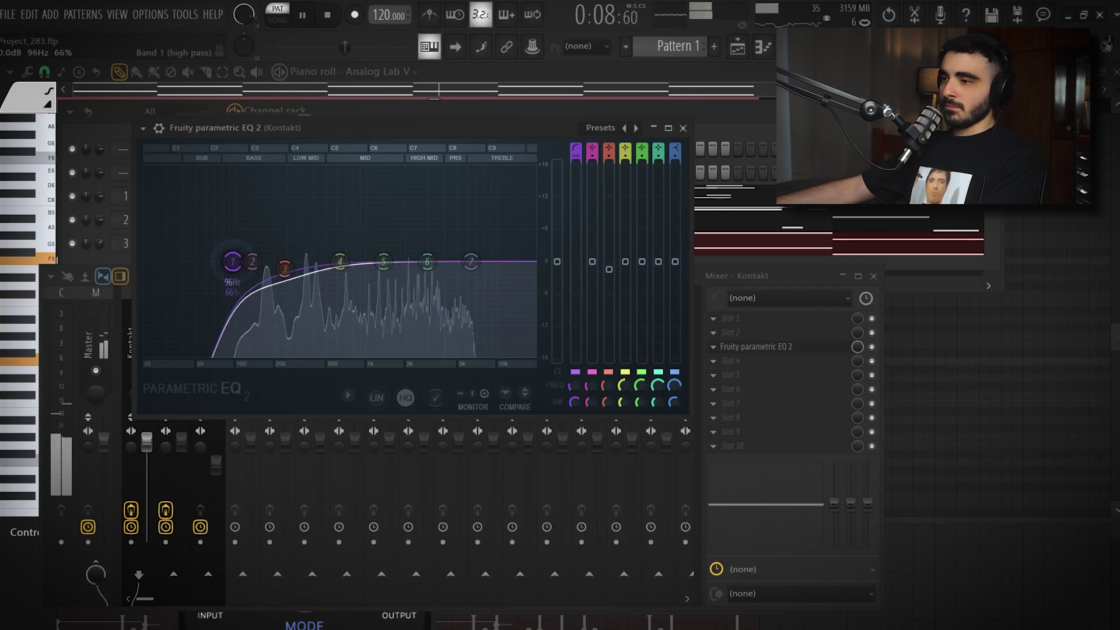
# Gently boost the Kontakt track's treble with EQ bands 6 and 7, placing band 7 near 4141 Hz
pyautogui.press('space')
pyautogui.moveTo(470, 263); pyautogui.dragTo(449, 250)
pyautogui.press('space')
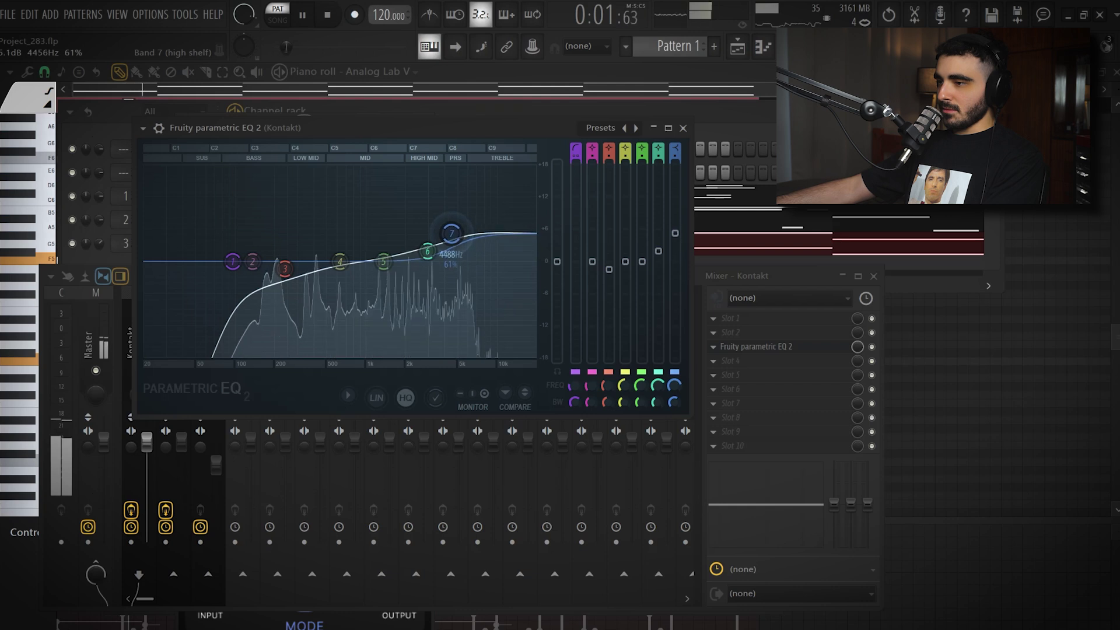
pyautogui.moveTo(675, 241); pyautogui.dragTo(677, 245)
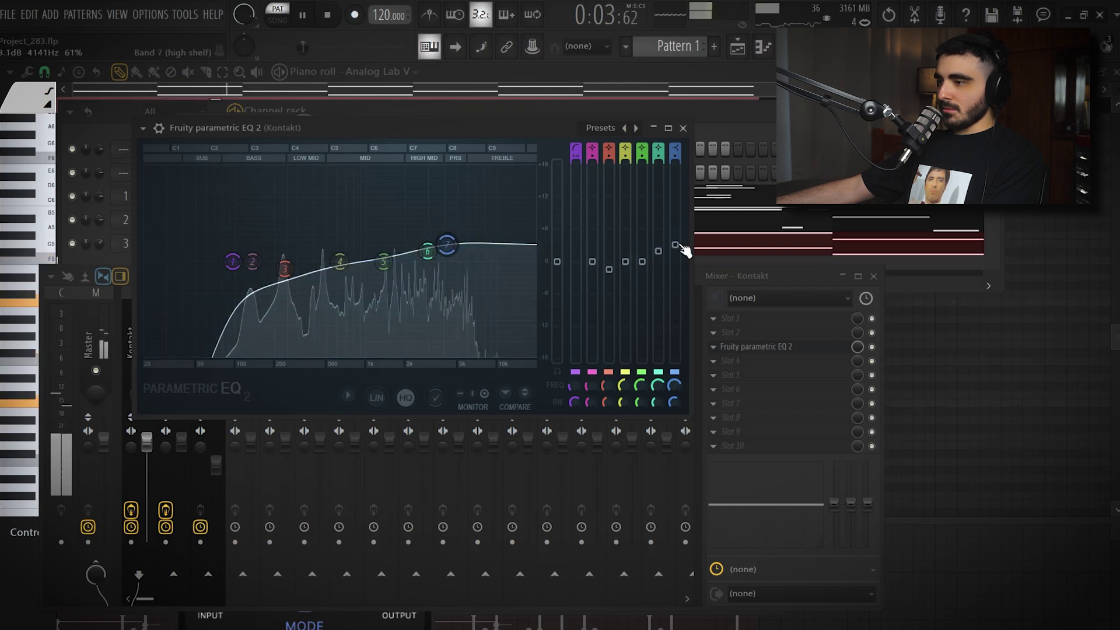
pyautogui.moveTo(675, 156); pyautogui.dragTo(674, 150)
pyautogui.moveTo(676, 245); pyautogui.dragTo(675, 250)
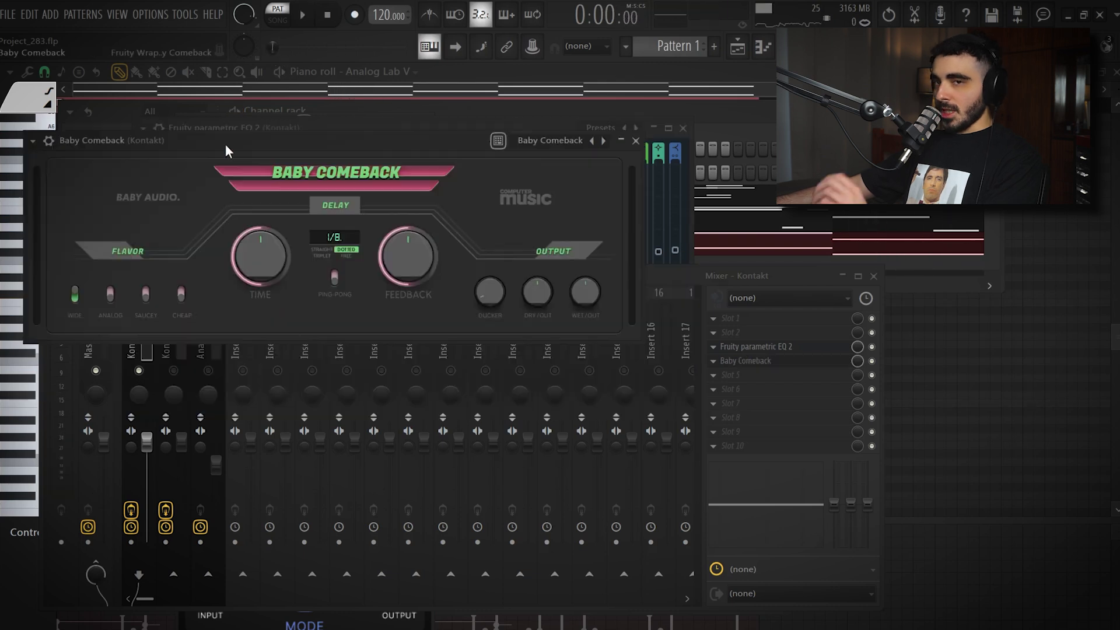
# Add the Baby Comeback delay to the Kontakt track and reduce its feedback, wet output and delay time
pyautogui.moveTo(225, 144); pyautogui.dragTo(362, 228)
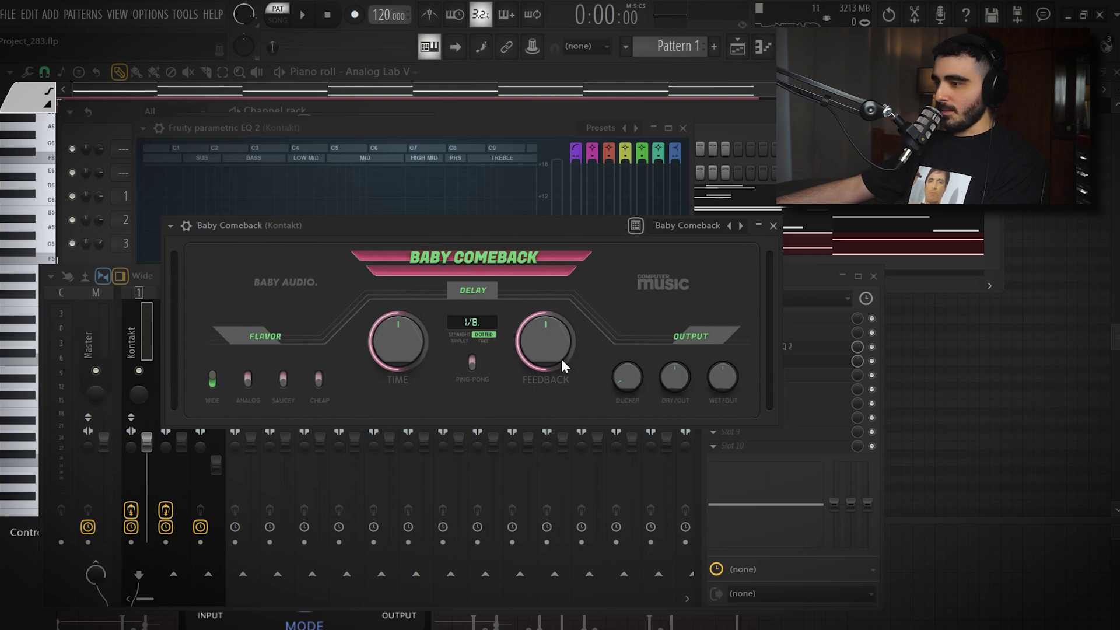
pyautogui.moveTo(534, 369); pyautogui.dragTo(527, 399)
pyautogui.moveTo(720, 384); pyautogui.dragTo(700, 433)
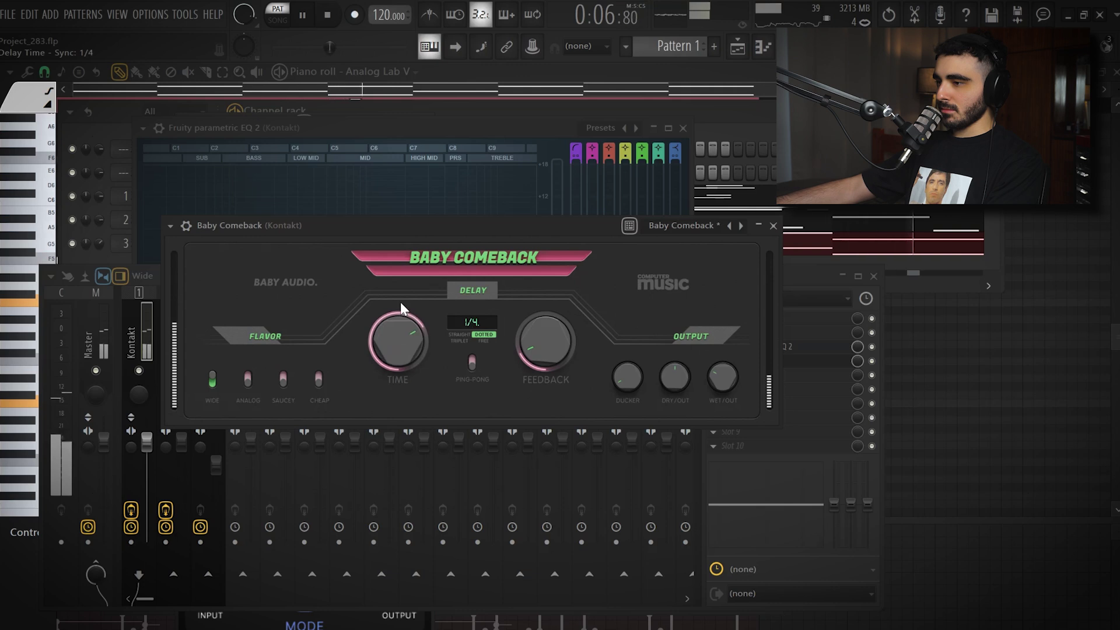
pyautogui.moveTo(400, 302); pyautogui.dragTo(395, 402)
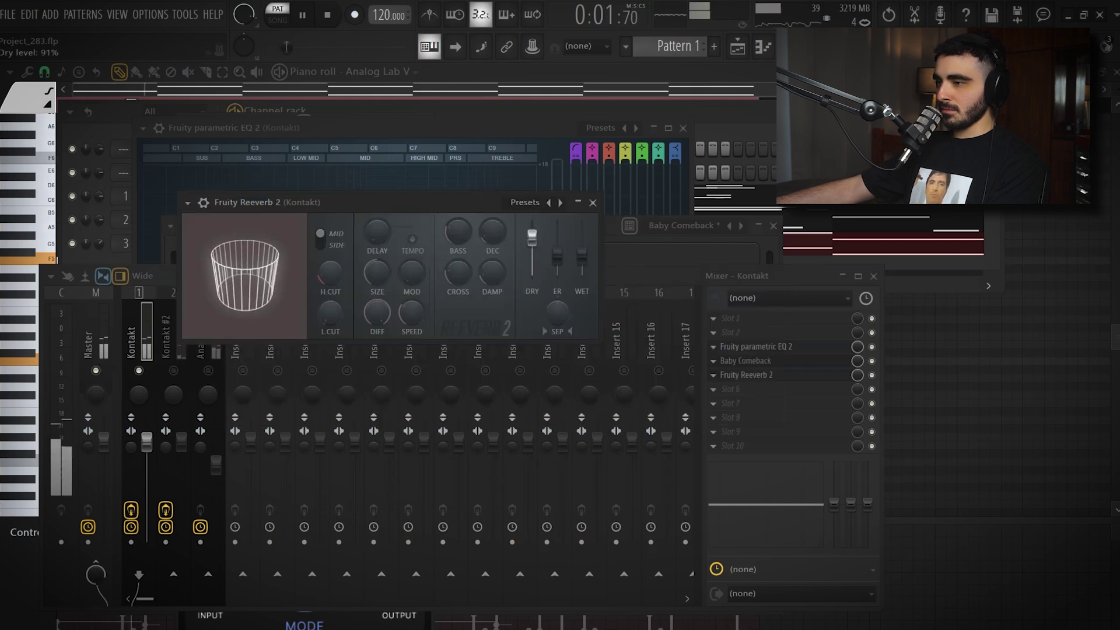
# Add Fruity Reeverb 2 to the Kontakt track with a reduced dry level, and cut the track's lows by 17.9 dB at 97 Hz
pyautogui.moveTo(532, 235); pyautogui.dragTo(534, 240)
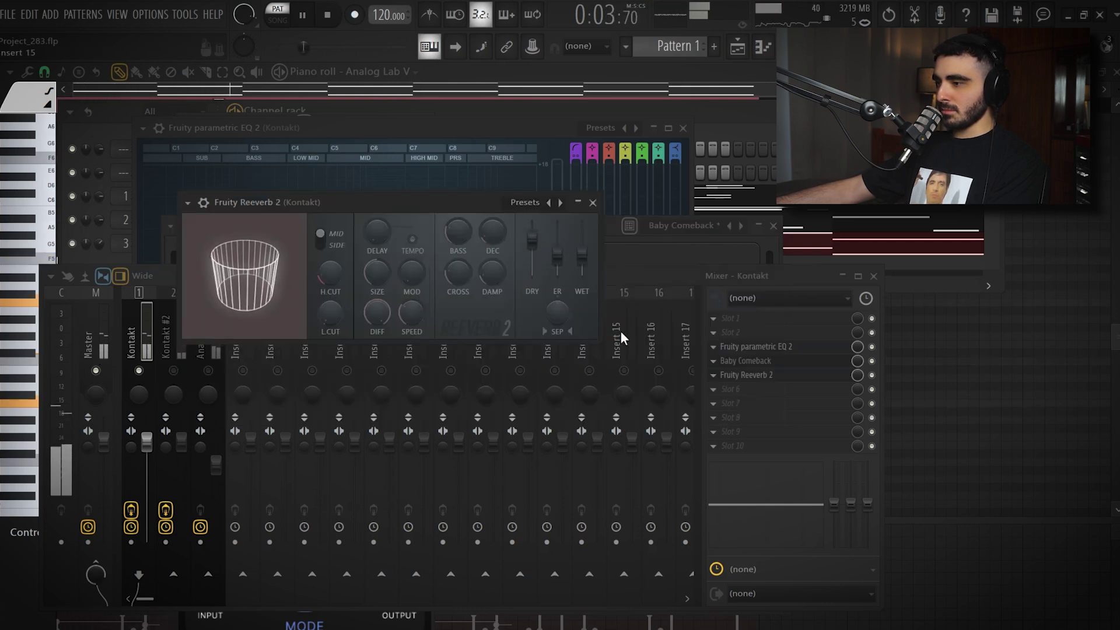
pyautogui.moveTo(834, 504); pyautogui.dragTo(833, 505)
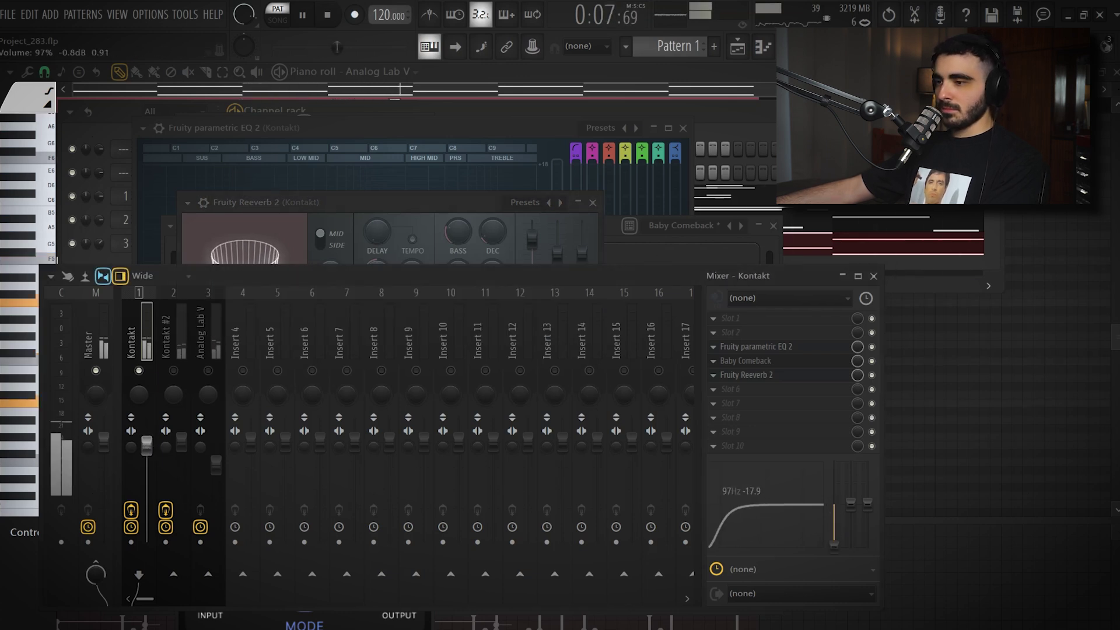
# Bring Kontakt #2 and Analog Lab V back into the mix, with Kontakt's volume at 94% and Analog Lab V's at 72%
pyautogui.click(177, 335)
pyautogui.moveTo(146, 445); pyautogui.dragTo(146, 447)
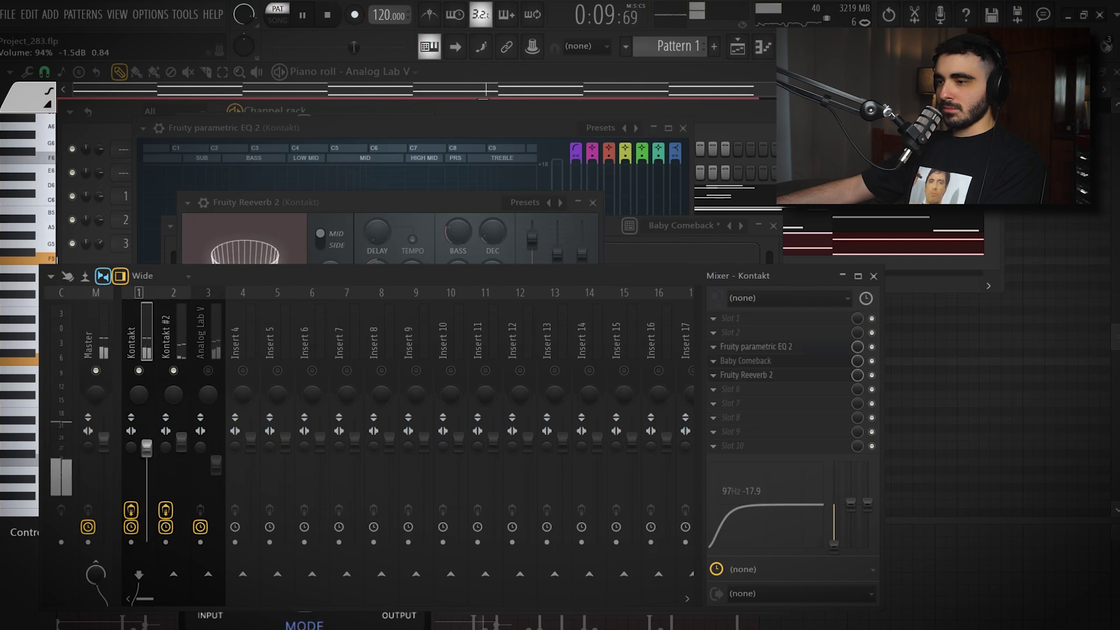
pyautogui.click(213, 333)
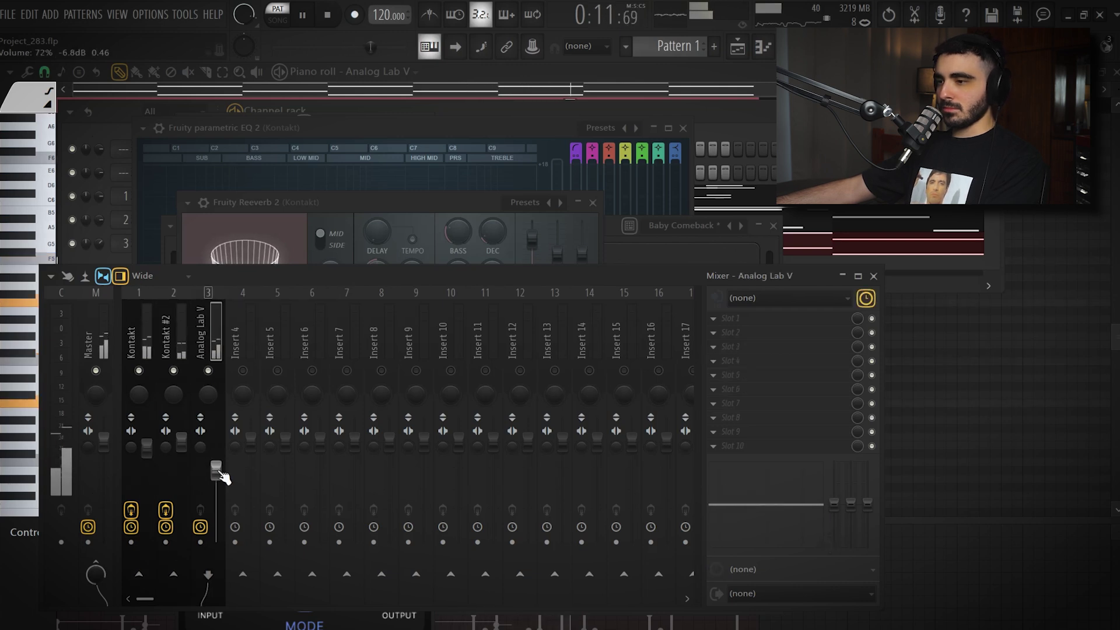
# Route the three melody tracks only to Insert 4, enable that track and set its stereo separation to 70% separated
pyautogui.moveTo(158, 349); pyautogui.dragTo(172, 334)
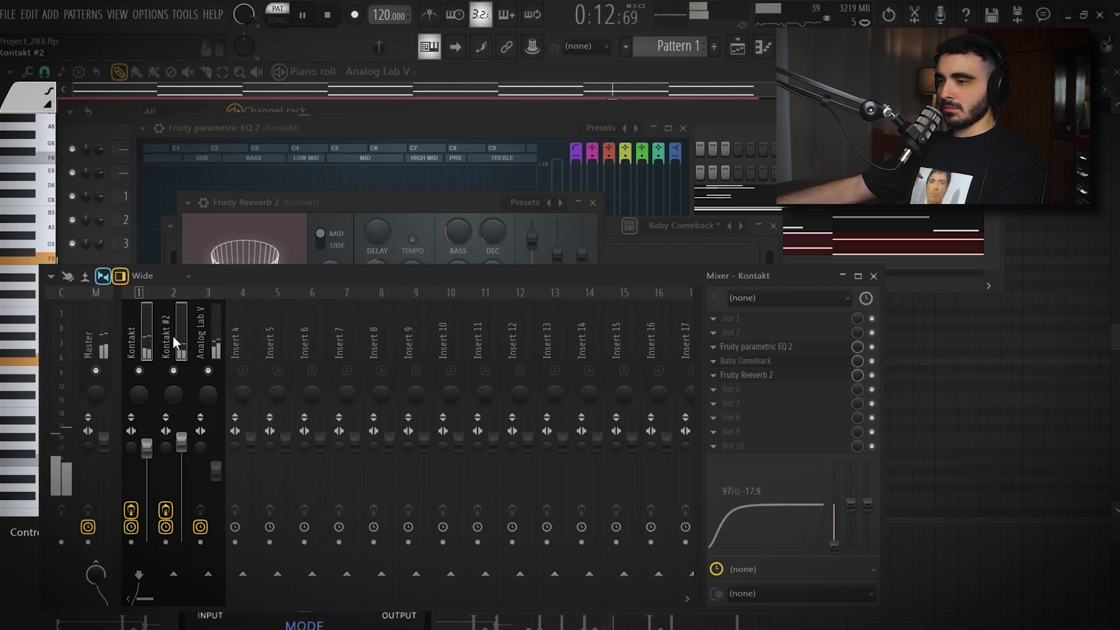
pyautogui.rightClick(244, 574)
pyautogui.click(274, 583)
pyautogui.click(244, 371)
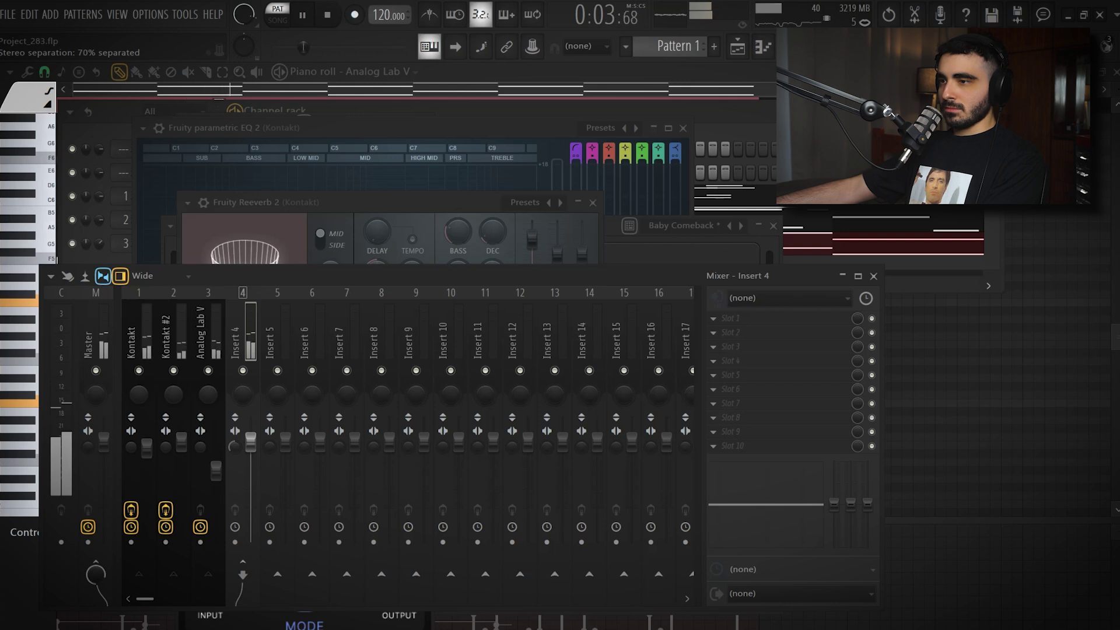
# Lower the Kontakt track's volume and pan Kontakt and Kontakt #2 slightly to opposite sides
pyautogui.click(148, 454)
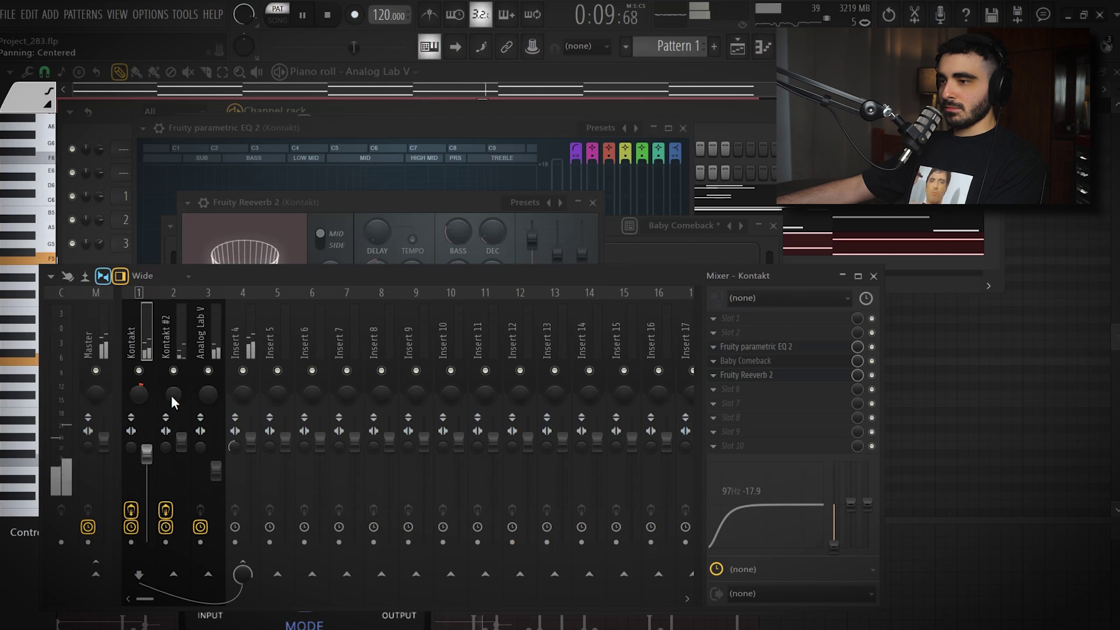
pyautogui.moveTo(173, 402); pyautogui.dragTo(174, 405)
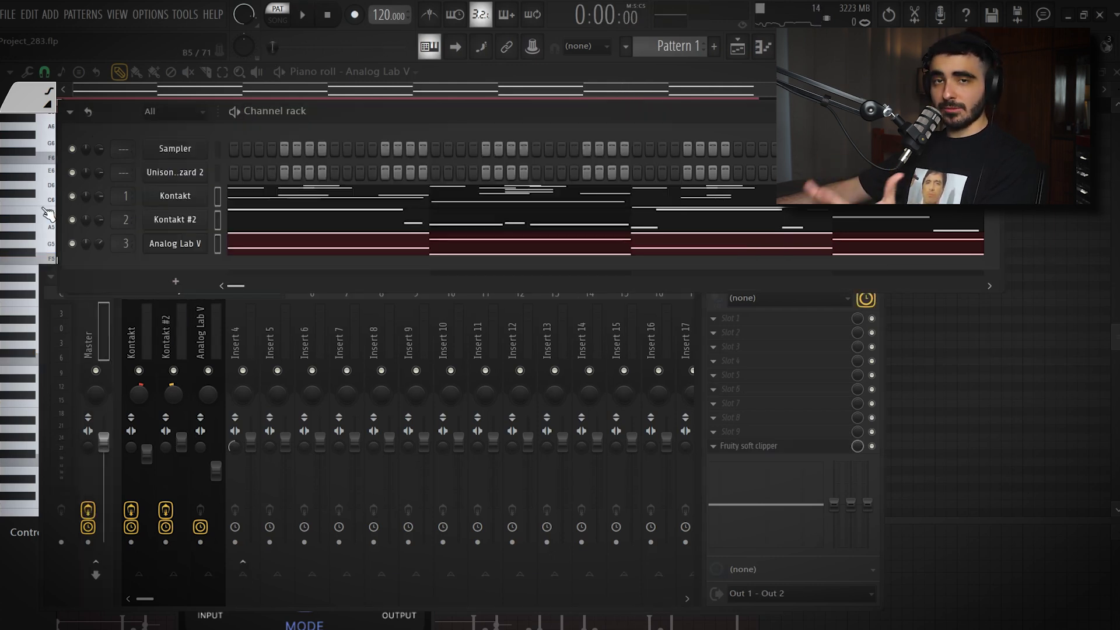
pyautogui.press('F5')
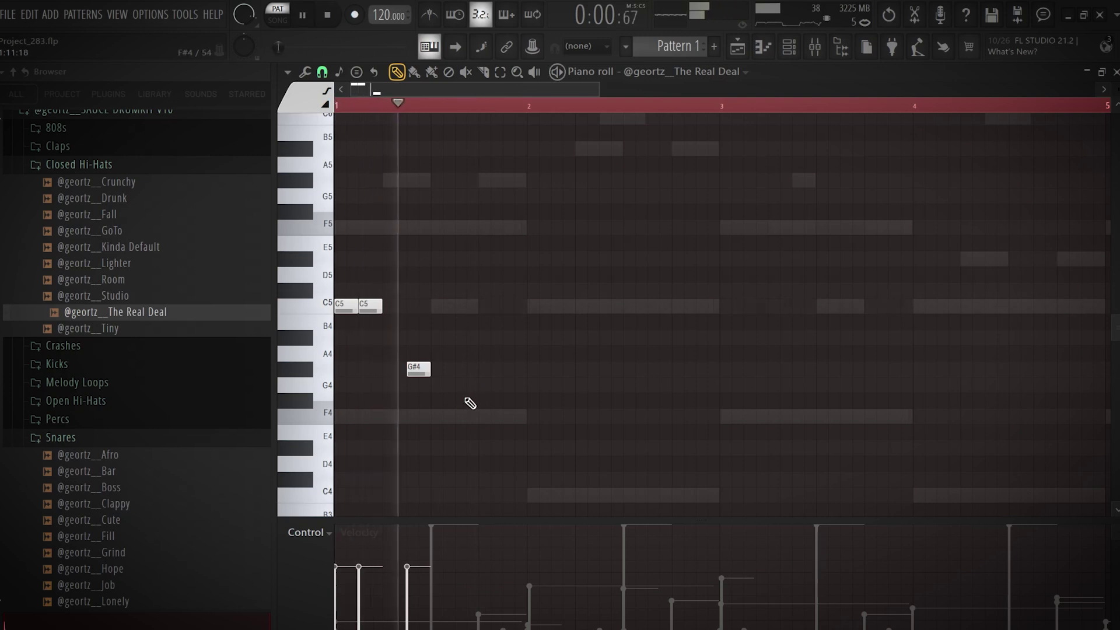
# In The Real Deal hi-hat pattern, add C5 and A#4 notes at the end of bar 1 and chop the A#4 note with the default pattern
pyautogui.click(506, 306)
pyautogui.press('space')
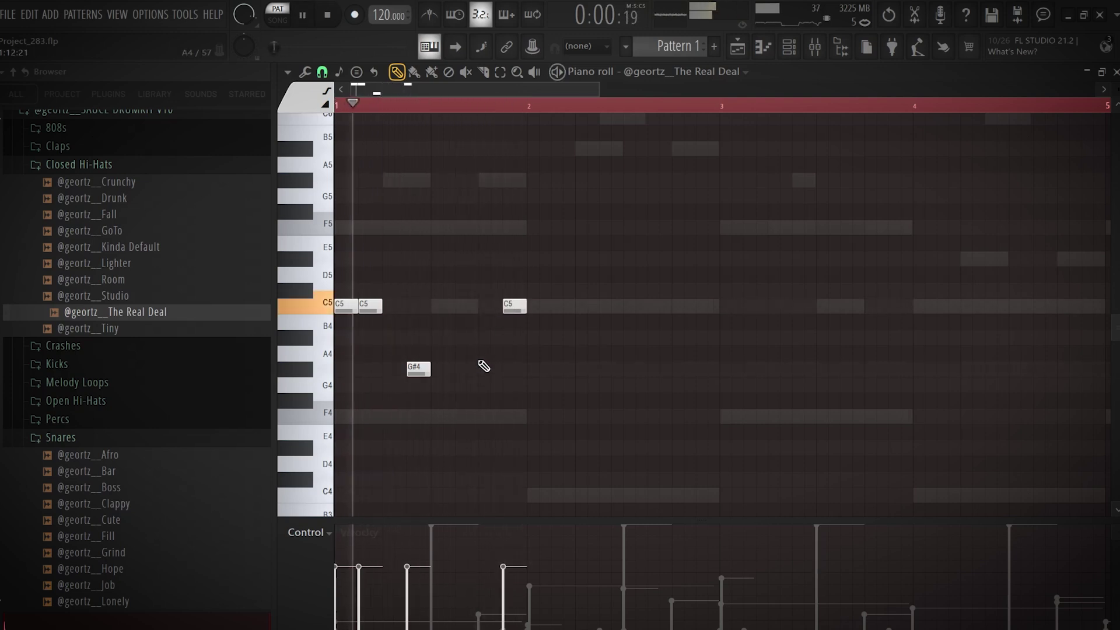
pyautogui.click(485, 337)
pyautogui.hotkey('ctrl', 'u')
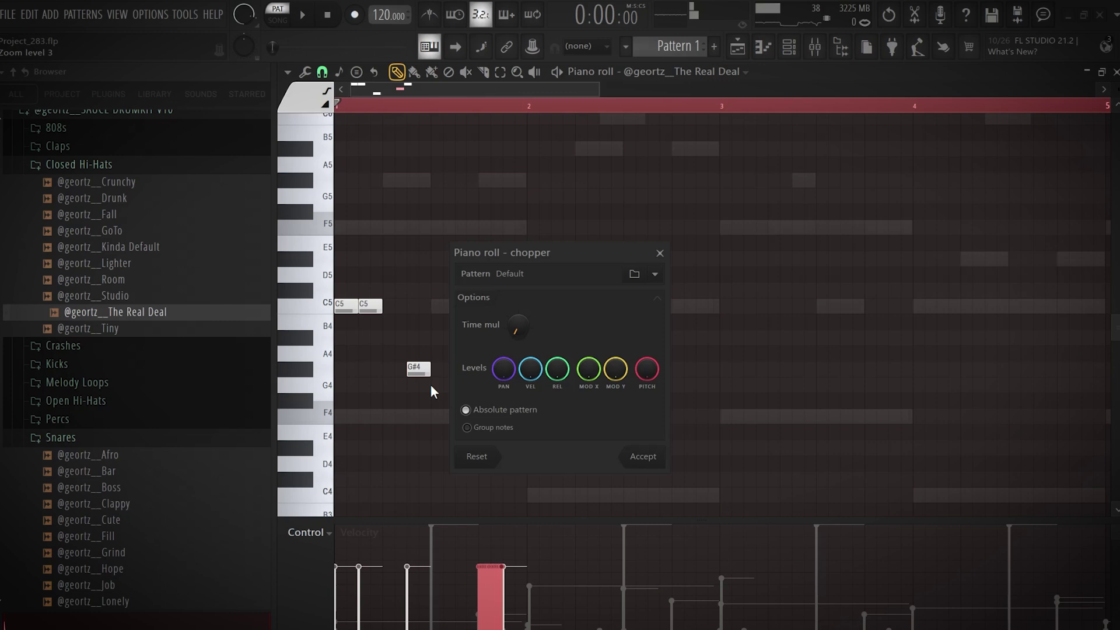
pyautogui.click(638, 461)
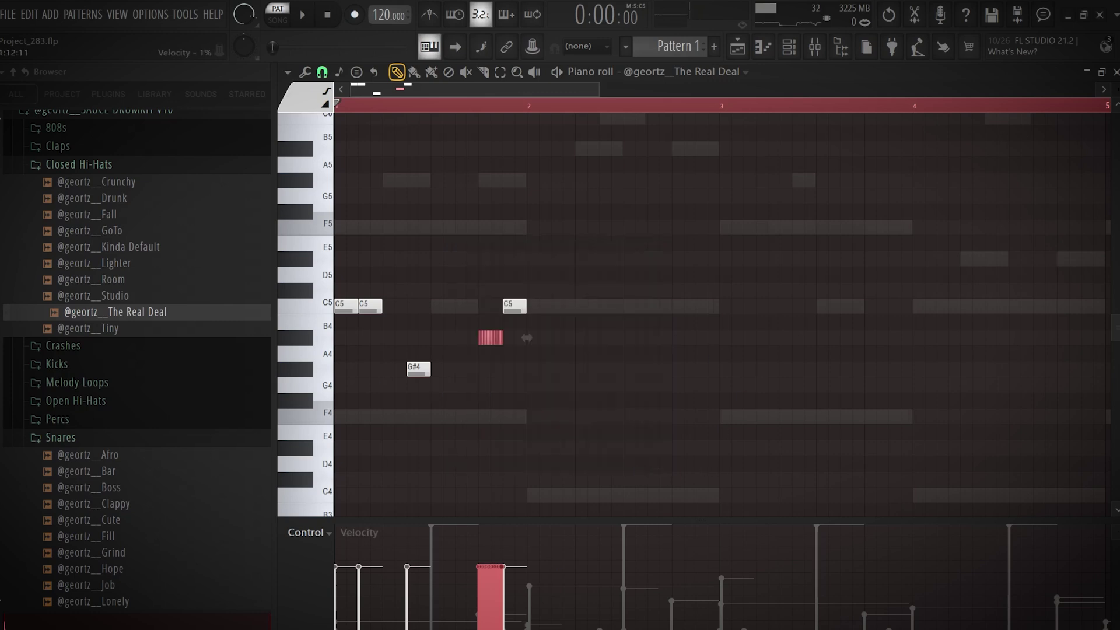
# Ramp the velocity of the chopped A#4 hi-hat roll upward and add a G#4 note just before it
pyautogui.press('space')
pyautogui.scroll(3, 472, 428)
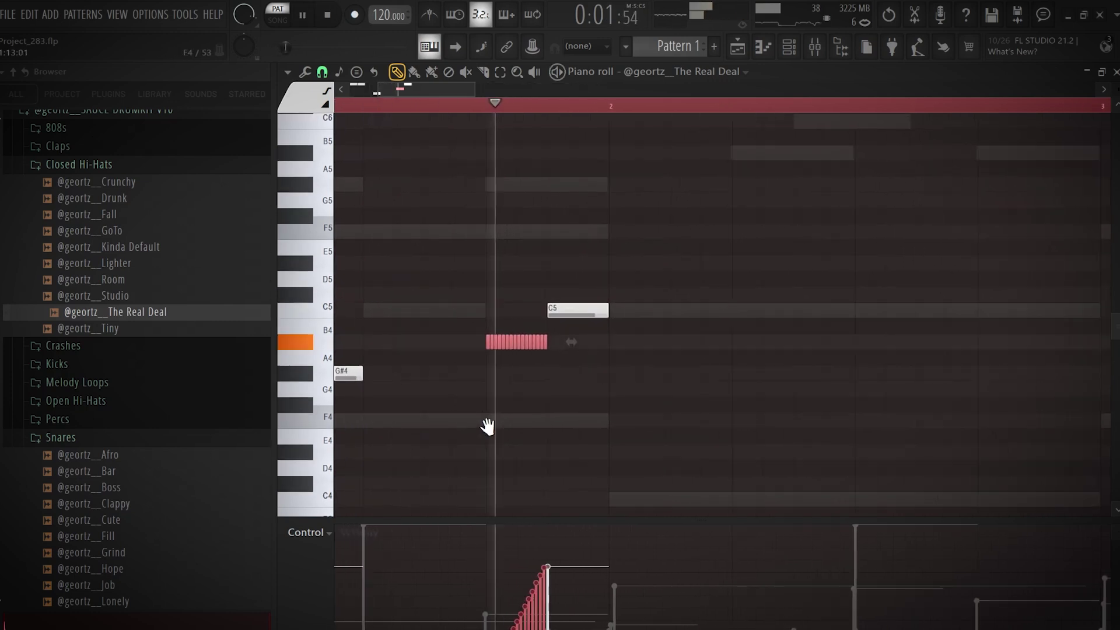
pyautogui.scroll(-3, 487, 426)
pyautogui.click(480, 364)
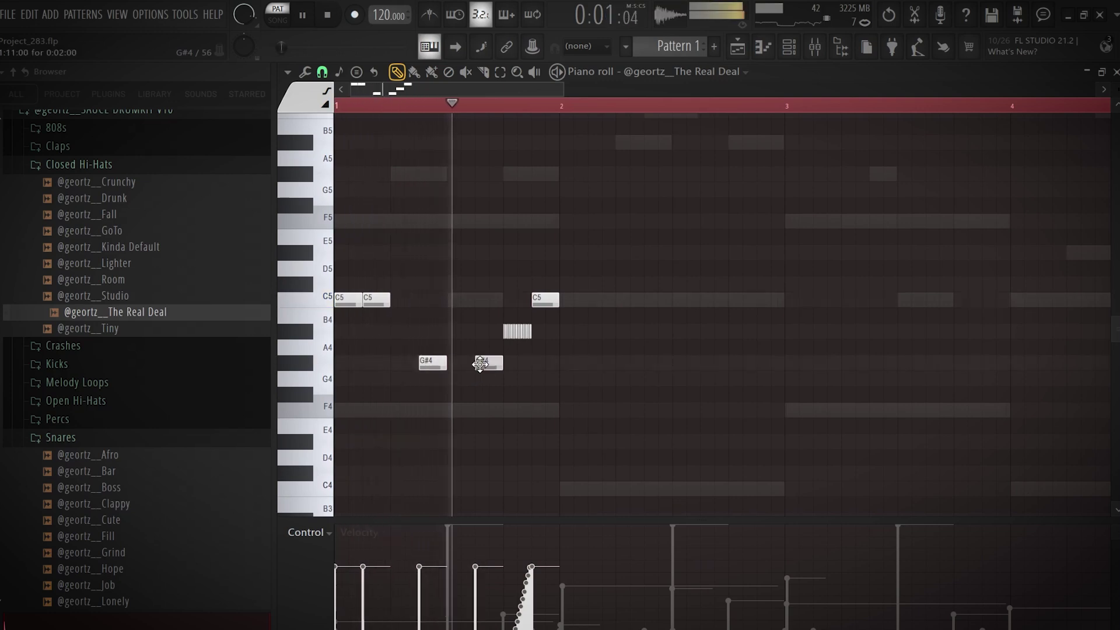
pyautogui.scroll(-2, 538, 310)
# Duplicate all hi-hat notes of bar 1 into bar 2
pyautogui.press('space')
pyautogui.hotkey('ctrl', 'a')
pyautogui.hotkey('ctrl', 'b')
pyautogui.press('space')
pyautogui.hotkey('ctrl', 'd')
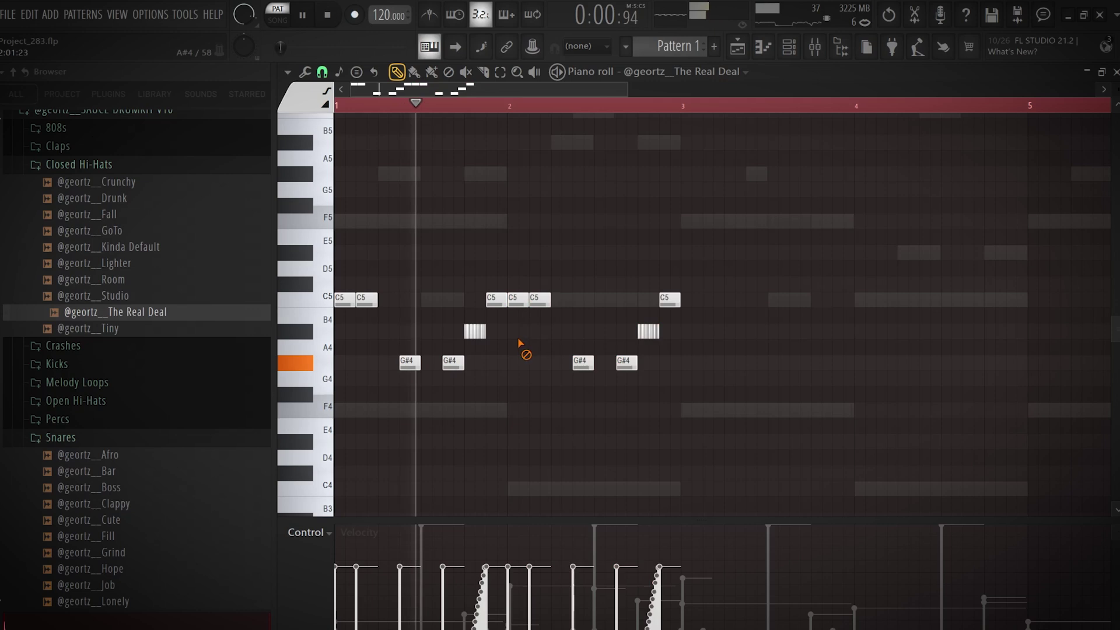
# Delete the chopped A#4 roll and the final C5 note from the end of bar 2
pyautogui.press('space')
pyautogui.rightClick(648, 331)
pyautogui.rightClick(669, 299)
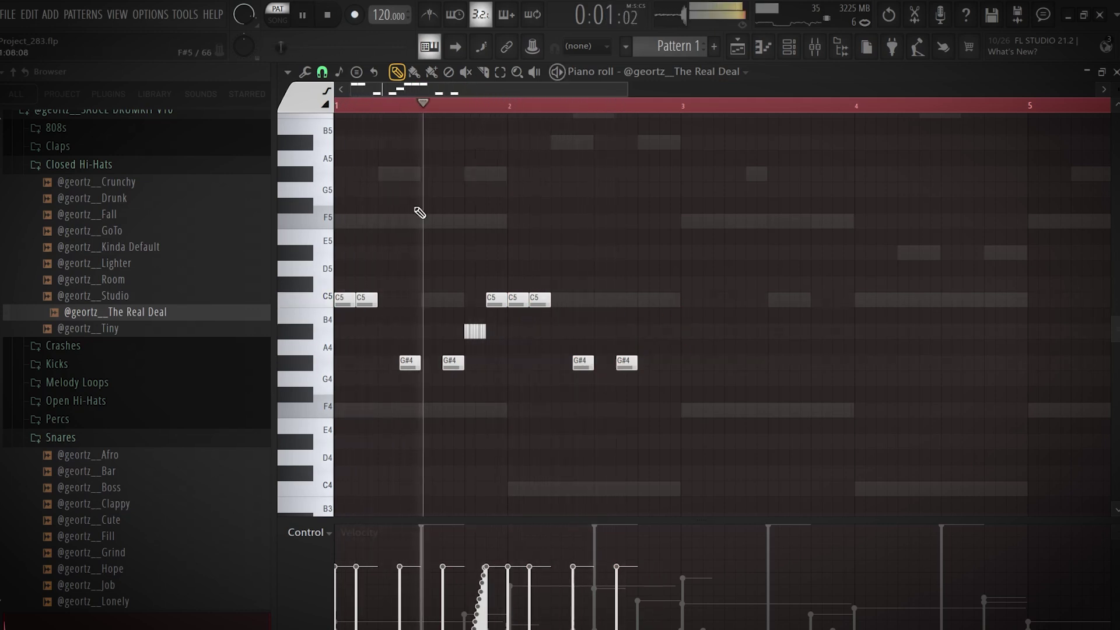
pyautogui.click(321, 72)
pyautogui.click(335, 188)
pyautogui.press('space')
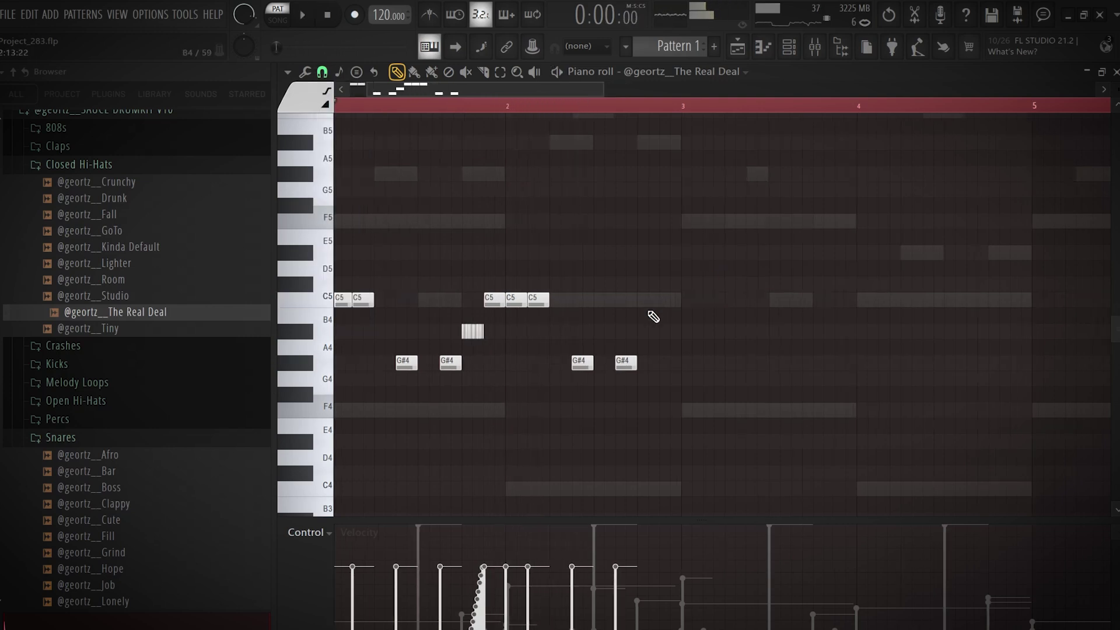
# Paint a roll of eight short C5 hi-hat notes with falling velocity at the end of bar 2
pyautogui.scroll(4, 646, 312)
pyautogui.click(414, 72)
pyautogui.moveTo(612, 300); pyautogui.dragTo(796, 300)
pyautogui.moveTo(880, 276)
pyautogui.mouseDown()
pyautogui.moveTo(832, 291)
pyautogui.moveTo(617, 307)
pyautogui.mouseUp()
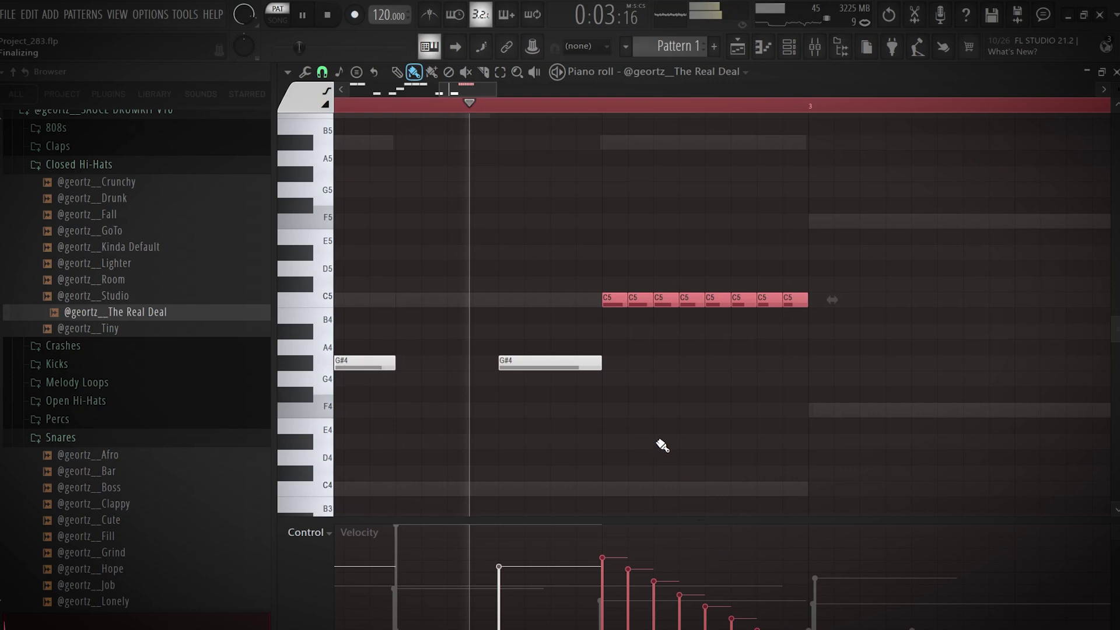
pyautogui.scroll(-2, 647, 437)
# Lower the C5 roll's fine pitch and copy the two-bar hi-hat pattern into bars 3 and 4
pyautogui.press('space')
pyautogui.click(324, 532)
pyautogui.click(314, 621)
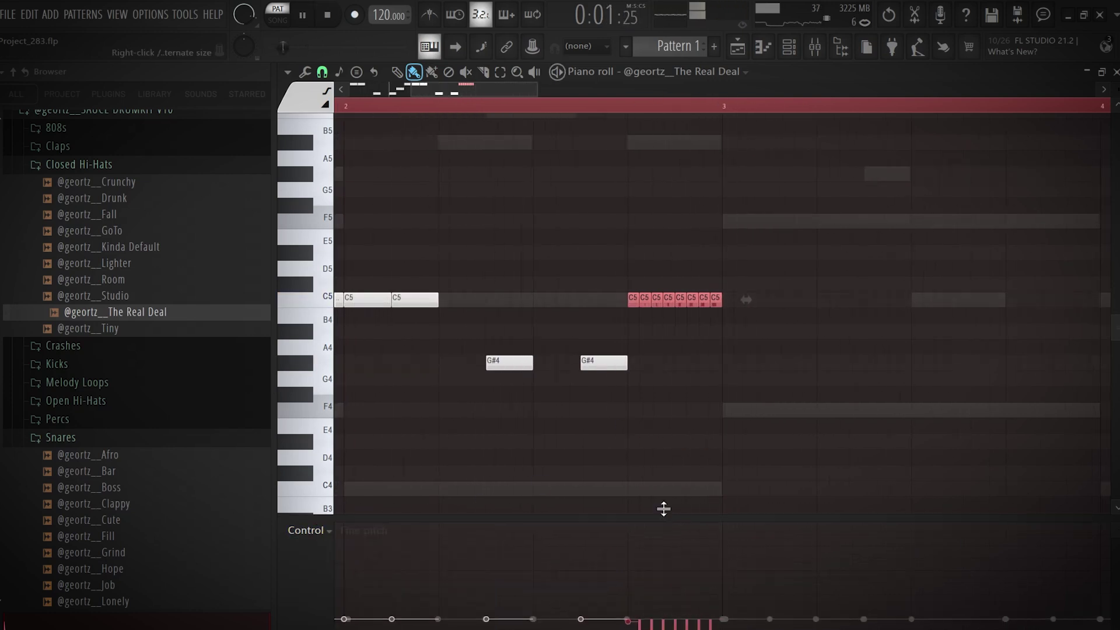
pyautogui.moveTo(663, 515); pyautogui.dragTo(630, 437)
pyautogui.scroll(-3, 700, 338)
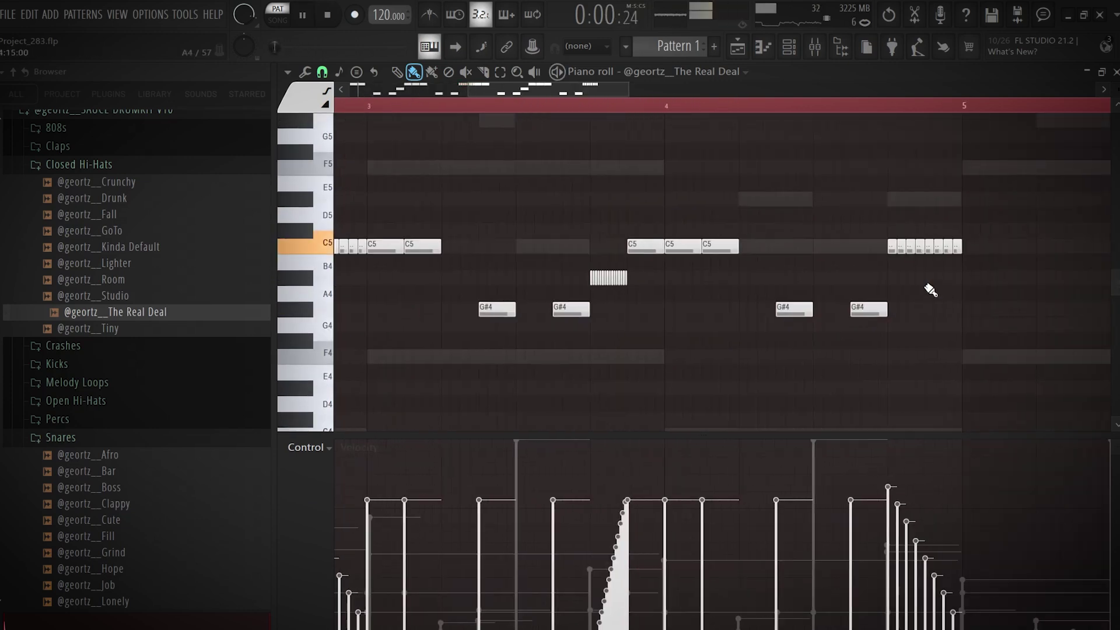
# Copy the C5 roll at the end of bar 4 down to D#4 and give the copy rising velocities
pyautogui.moveTo(1027, 229); pyautogui.dragTo(885, 390)
pyautogui.moveTo(886, 629); pyautogui.dragTo(967, 370)
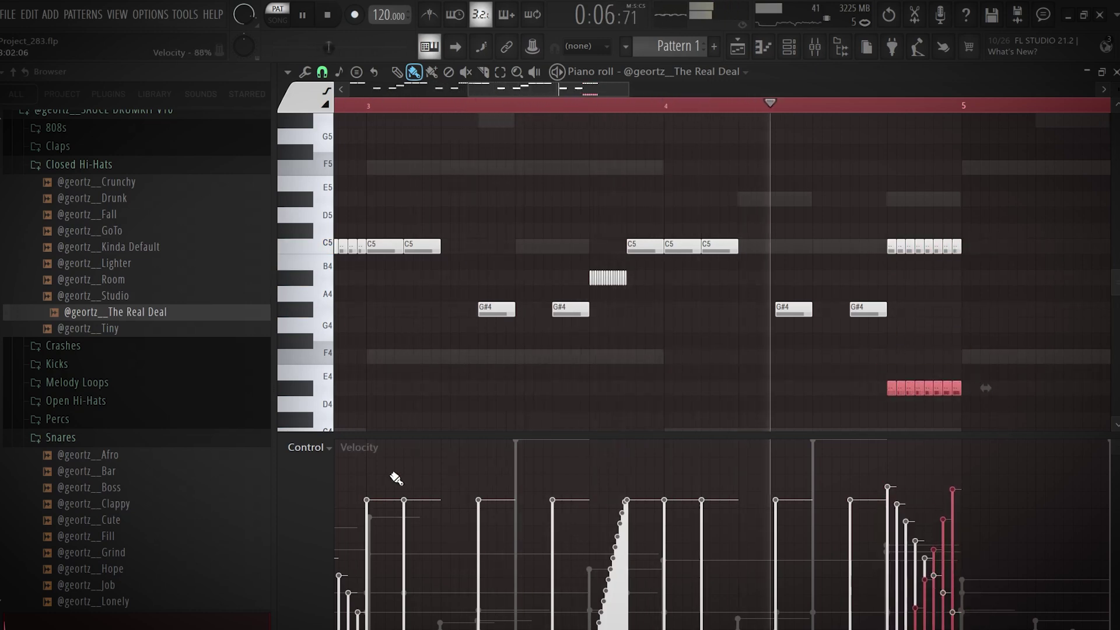
pyautogui.click(324, 447)
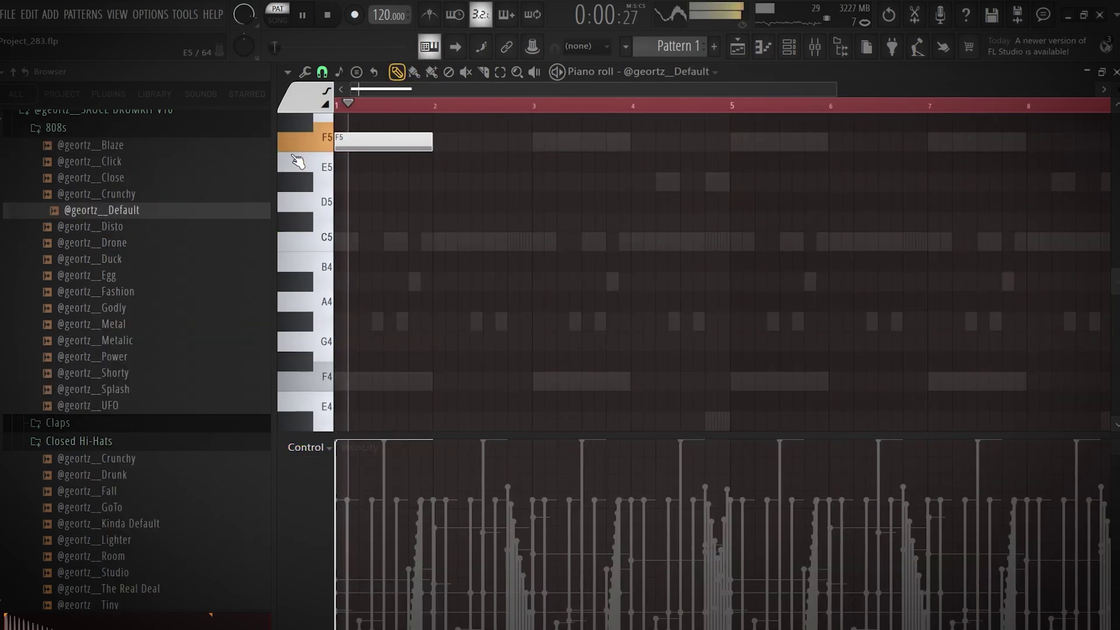
# In the Default 808 pattern, add a short F5 note in bar 2 and copy the two-bar phrase into bars 3 and 4
pyautogui.scroll(3, 591, 270)
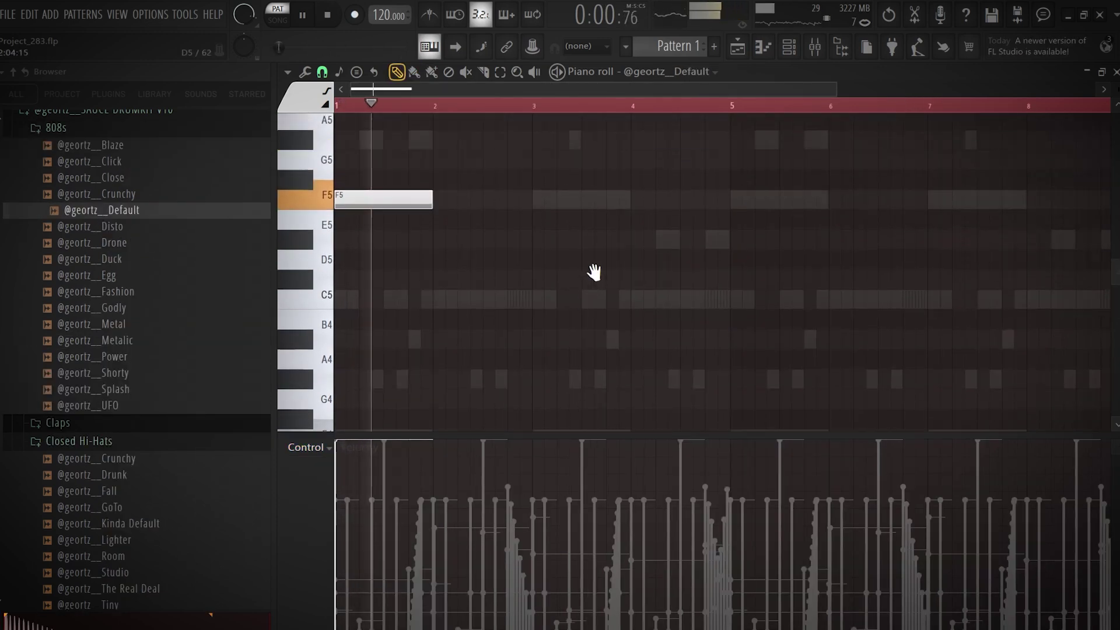
pyautogui.moveTo(461, 236); pyautogui.dragTo(455, 211)
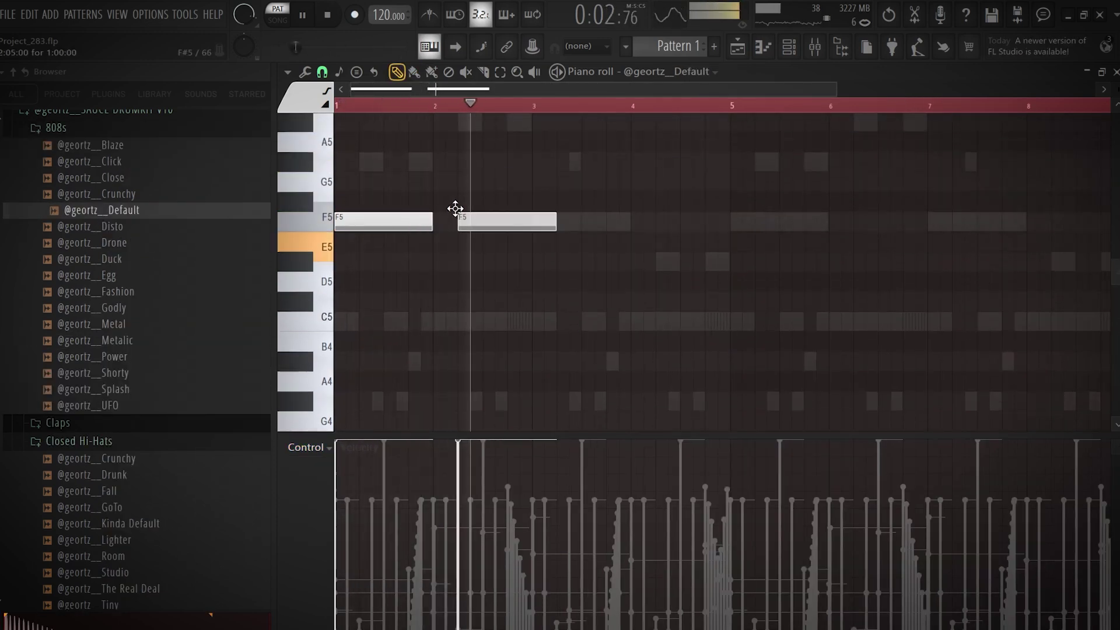
pyautogui.moveTo(556, 231); pyautogui.dragTo(482, 232)
pyautogui.moveTo(543, 170); pyautogui.dragTo(274, 306)
pyautogui.moveTo(351, 225); pyautogui.dragTo(550, 257)
# Try a short high 808 note at the end of bar 2 on A#5 and D#6, and delete it
pyautogui.click(517, 125)
pyautogui.scroll(3, 525, 175)
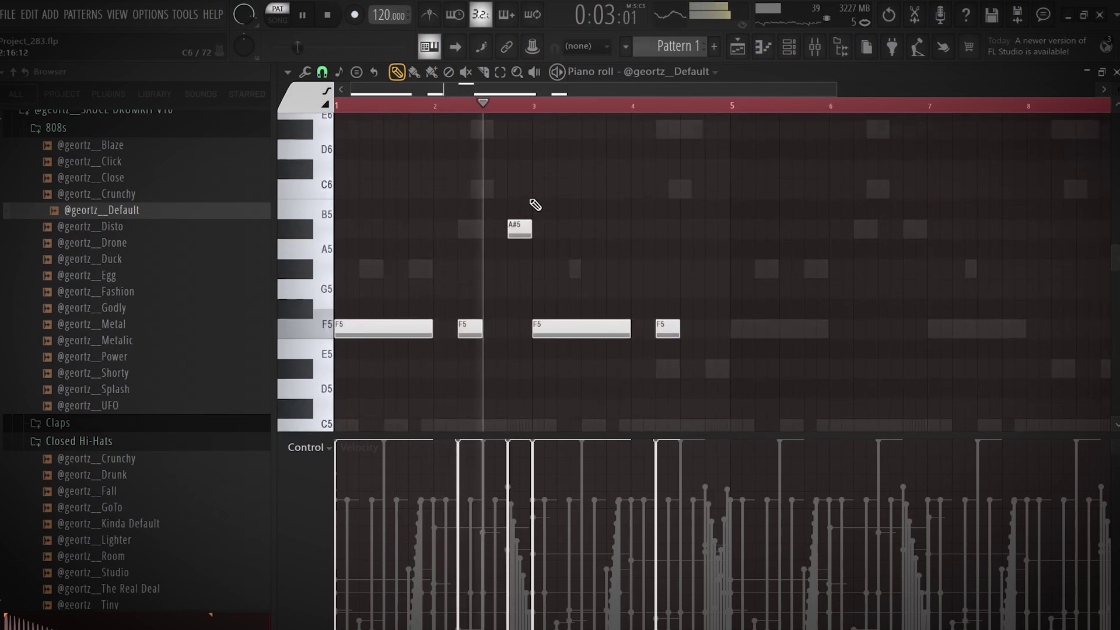
pyautogui.moveTo(517, 241); pyautogui.dragTo(509, 144)
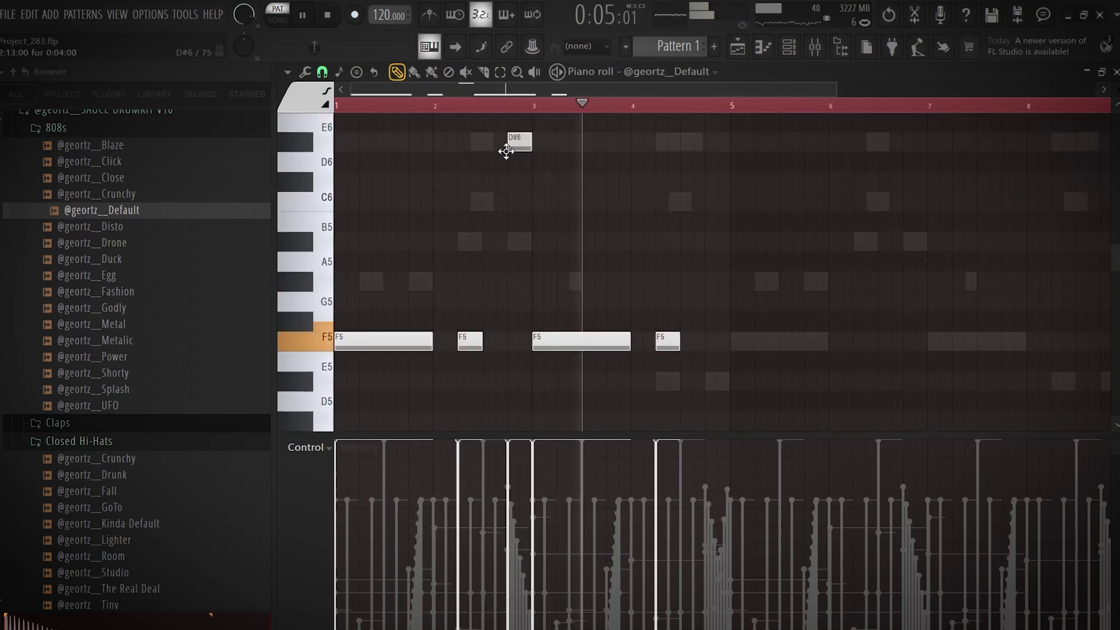
pyautogui.click(474, 107)
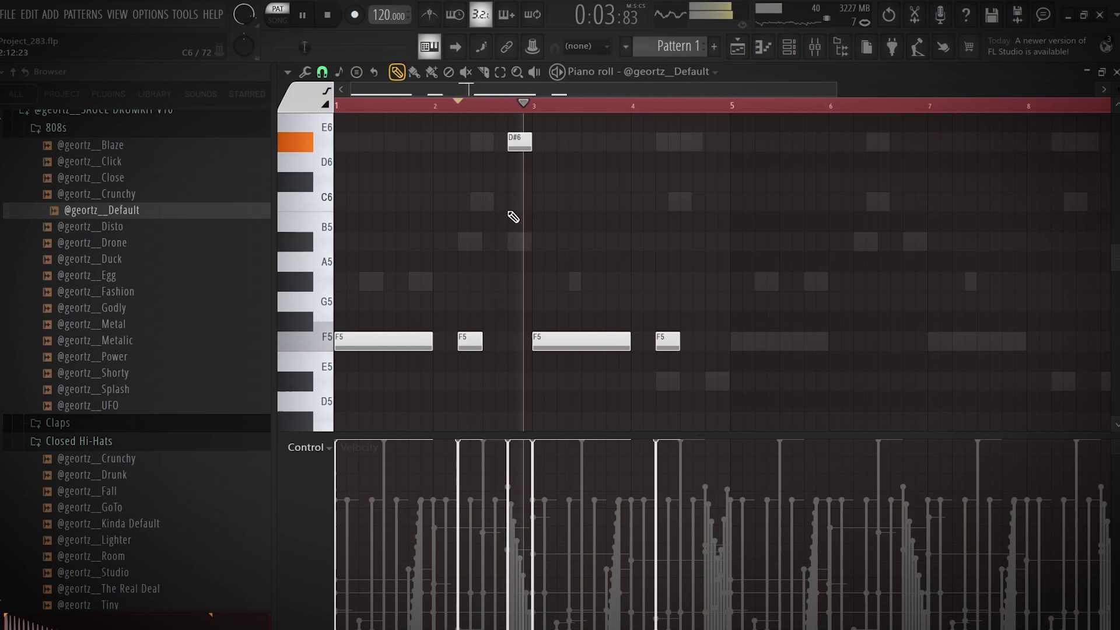
pyautogui.scroll(-2, 512, 215)
pyautogui.press('space')
pyautogui.keyDown('ctrl'); pyautogui.click(478, 141); pyautogui.keyUp('ctrl')
pyautogui.press('space')
pyautogui.moveTo(478, 141); pyautogui.dragTo(477, 196)
pyautogui.scroll(-1, 480, 227)
pyautogui.press('space')
pyautogui.scroll(-1, 486, 261)
pyautogui.press('space')
pyautogui.rightClick(478, 199)
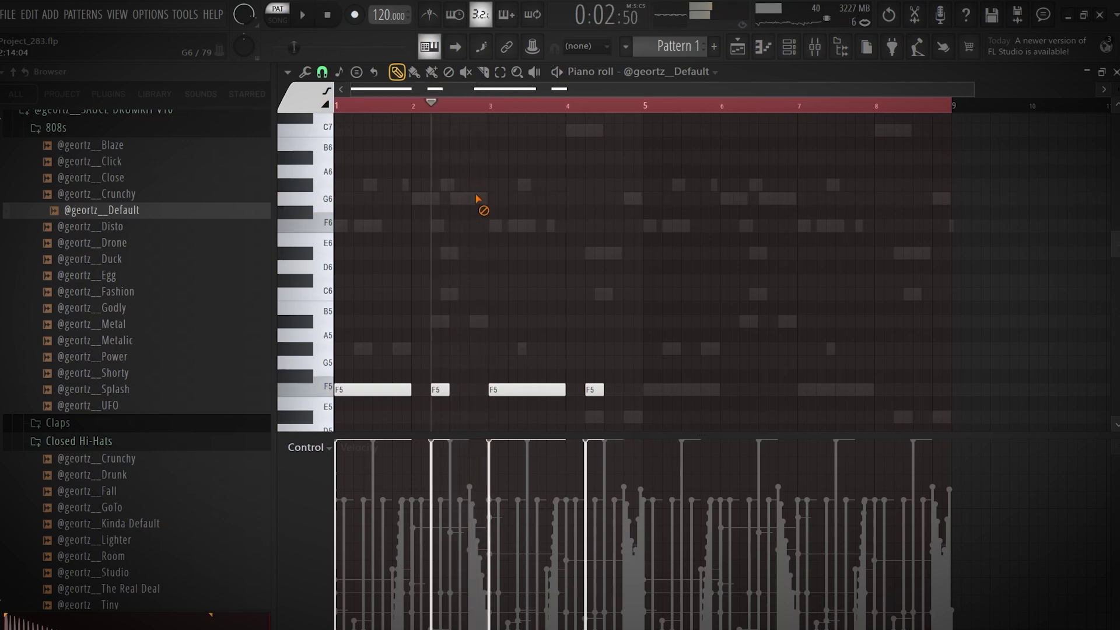
# Try another short 808 note at the end of bar 2 and delete it
pyautogui.scroll(-1, 502, 362)
pyautogui.press('space')
pyautogui.scroll(-8, 490, 395)
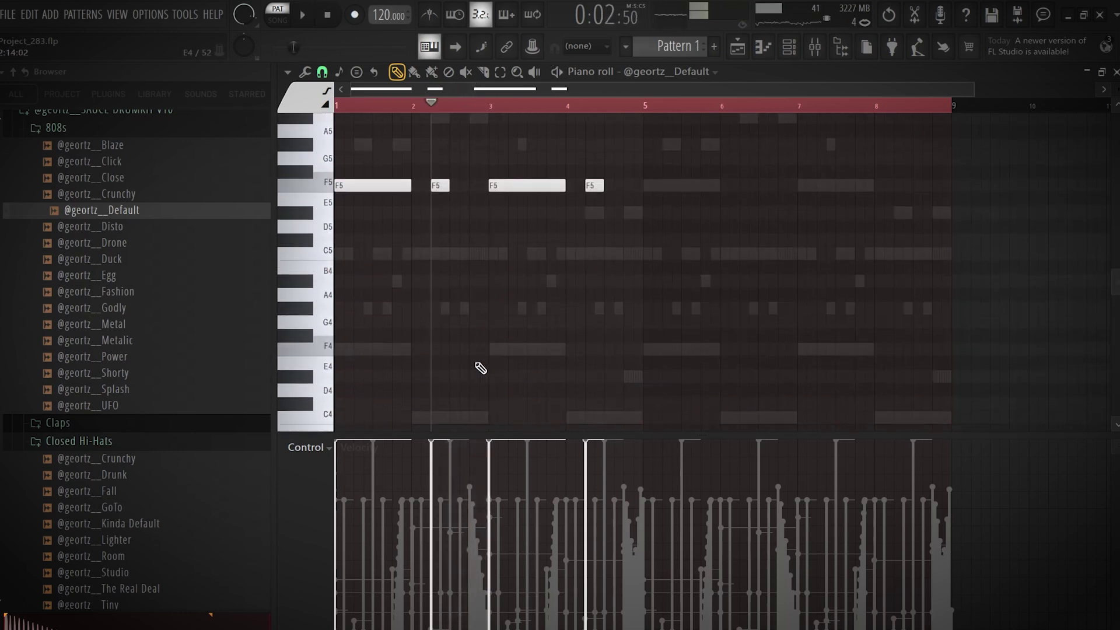
pyautogui.moveTo(472, 201)
pyautogui.mouseDown()
pyautogui.moveTo(463, 202)
pyautogui.moveTo(472, 203)
pyautogui.mouseUp()
pyautogui.press('space')
pyautogui.rightClick(473, 203)
pyautogui.press('space')
# Place a short C5 808 note at the end of bar 2 and audition it
pyautogui.scroll(1, 474, 234)
pyautogui.scroll(8, 473, 254)
pyautogui.press('space')
pyautogui.moveTo(480, 320)
pyautogui.mouseDown()
pyautogui.moveTo(468, 313)
pyautogui.moveTo(559, 336)
pyautogui.moveTo(489, 333)
pyautogui.mouseUp()
pyautogui.press('space')
pyautogui.press('space')
pyautogui.press('space')
pyautogui.press('space')
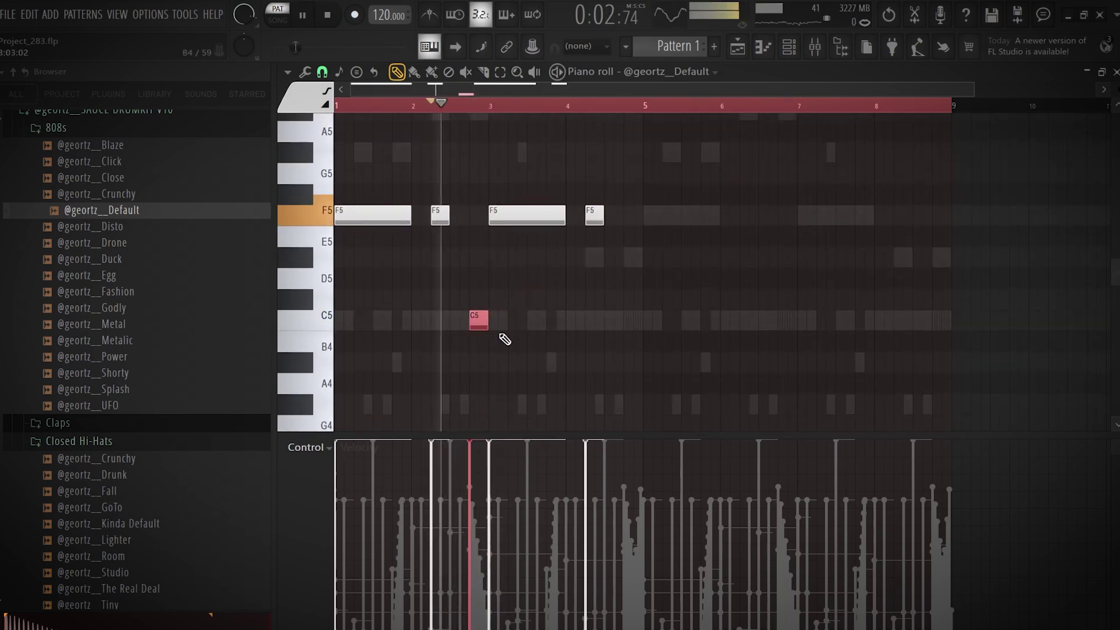
pyautogui.keyDown('ctrl'); pyautogui.click(513, 339); pyautogui.keyUp('ctrl')
pyautogui.scroll(-1, 531, 340)
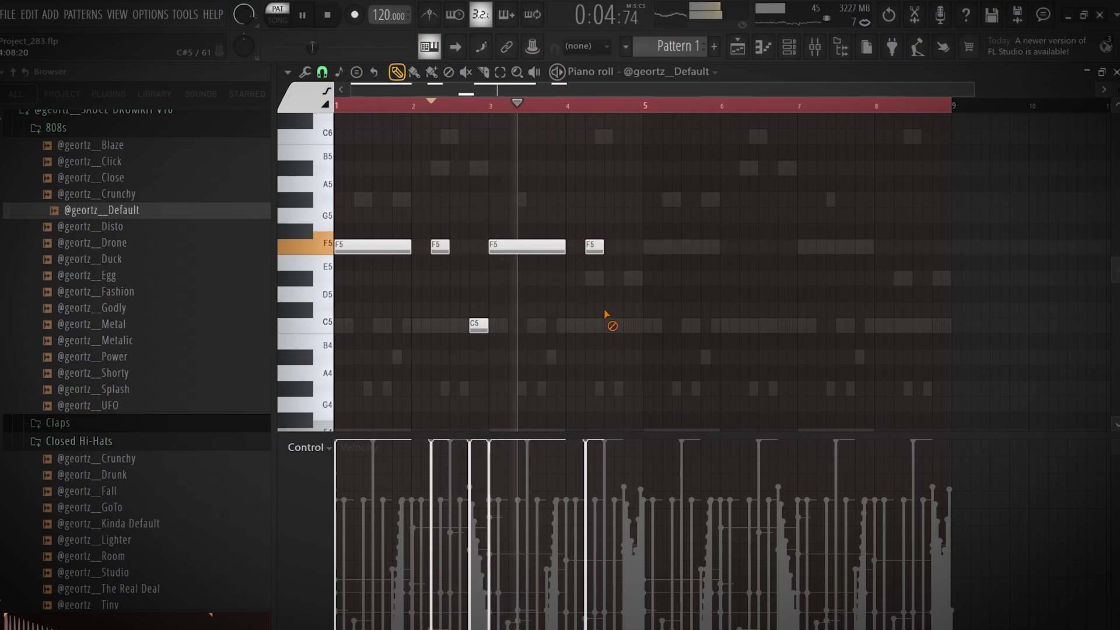
# Slice the long F5 808 note near the end of bar 3
pyautogui.scroll(2, 567, 275)
pyautogui.scroll(1, 568, 275)
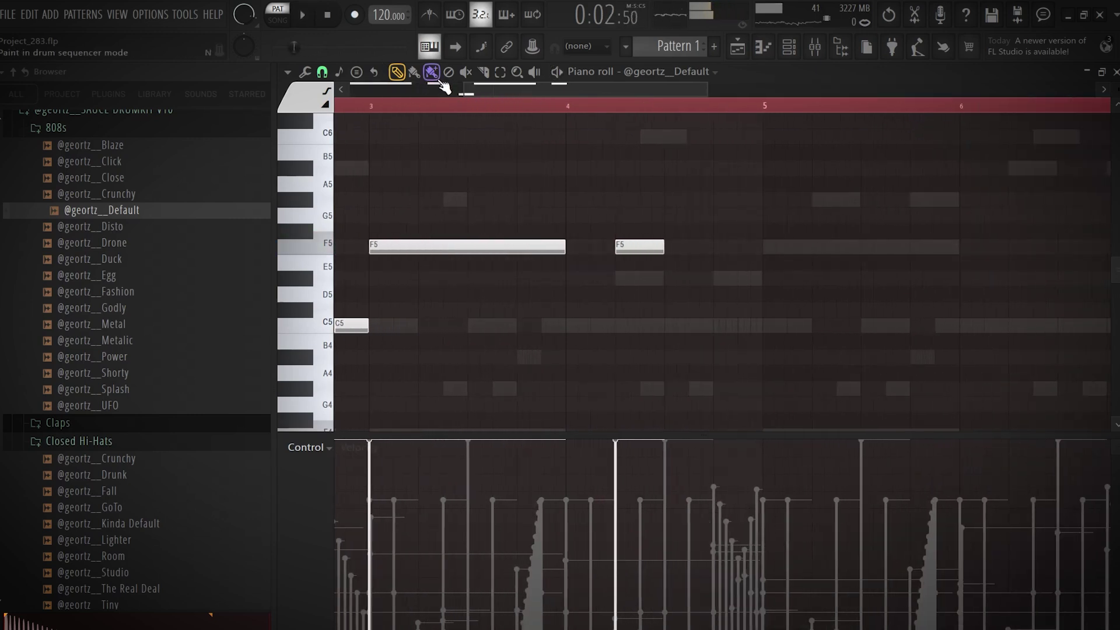
pyautogui.click(541, 266)
pyautogui.scroll(-3, 542, 265)
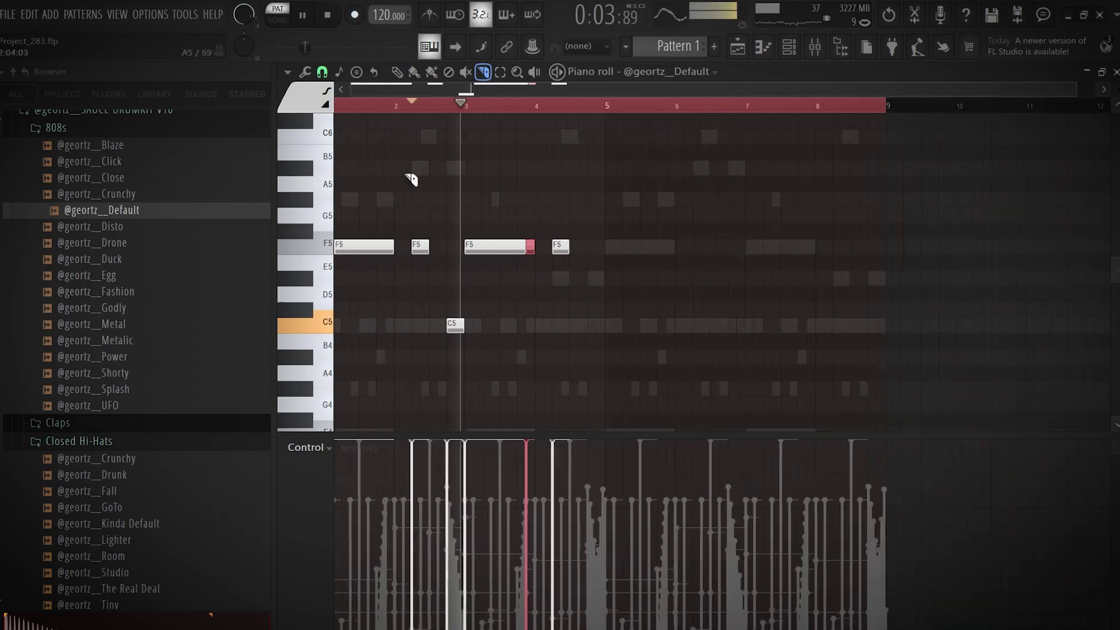
# Extend the sliced F5 piece into bar 4 and add a short F5 note to fill the gap before the next F5
pyautogui.click(396, 72)
pyautogui.moveTo(522, 222); pyautogui.dragTo(562, 246)
pyautogui.press('space')
pyautogui.press('space')
pyautogui.scroll(3, 537, 290)
pyautogui.keyDown('ctrl'); pyautogui.click(559, 260); pyautogui.keyUp('ctrl')
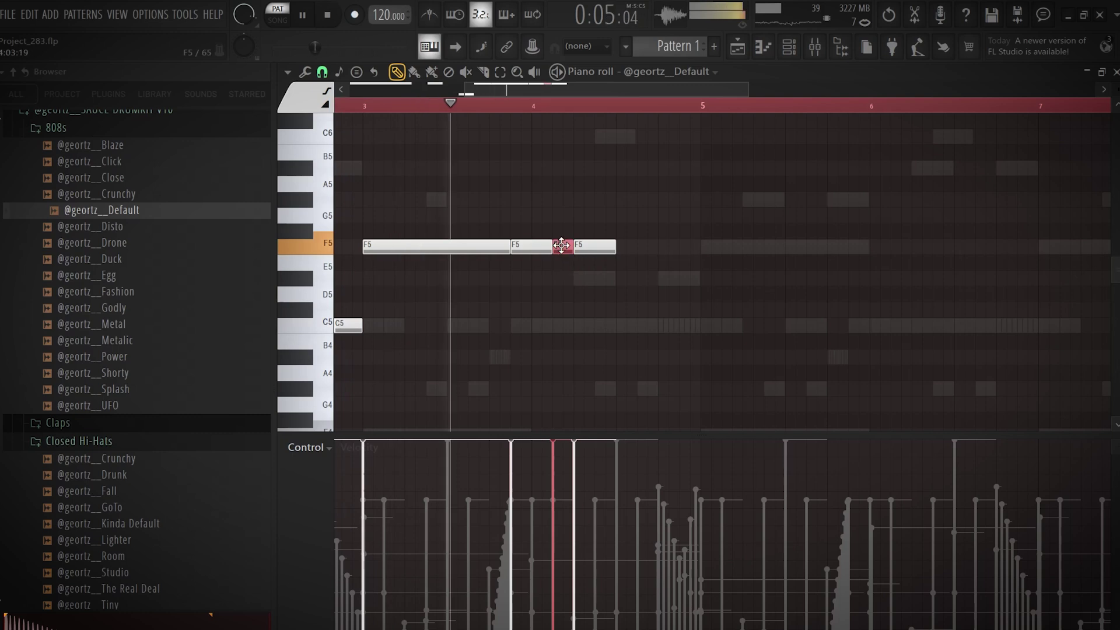
pyautogui.keyDown('ctrl'); pyautogui.click(513, 227); pyautogui.keyUp('ctrl')
# Add a short D#5 808 note at the end of bar 4
pyautogui.scroll(-1, 496, 225)
pyautogui.scroll(-3, 499, 228)
pyautogui.press('space')
pyautogui.press('space')
pyautogui.click(583, 278)
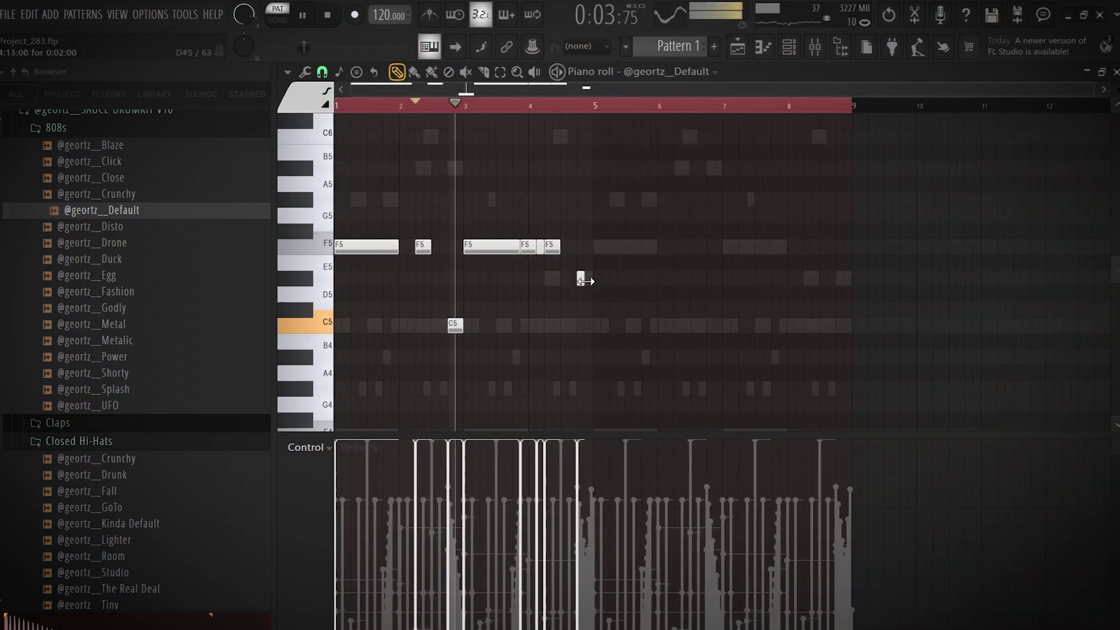
# Copy the whole four-bar 808 pattern into bars 5 to 8 and clear the selection
pyautogui.moveTo(635, 209); pyautogui.dragTo(299, 345)
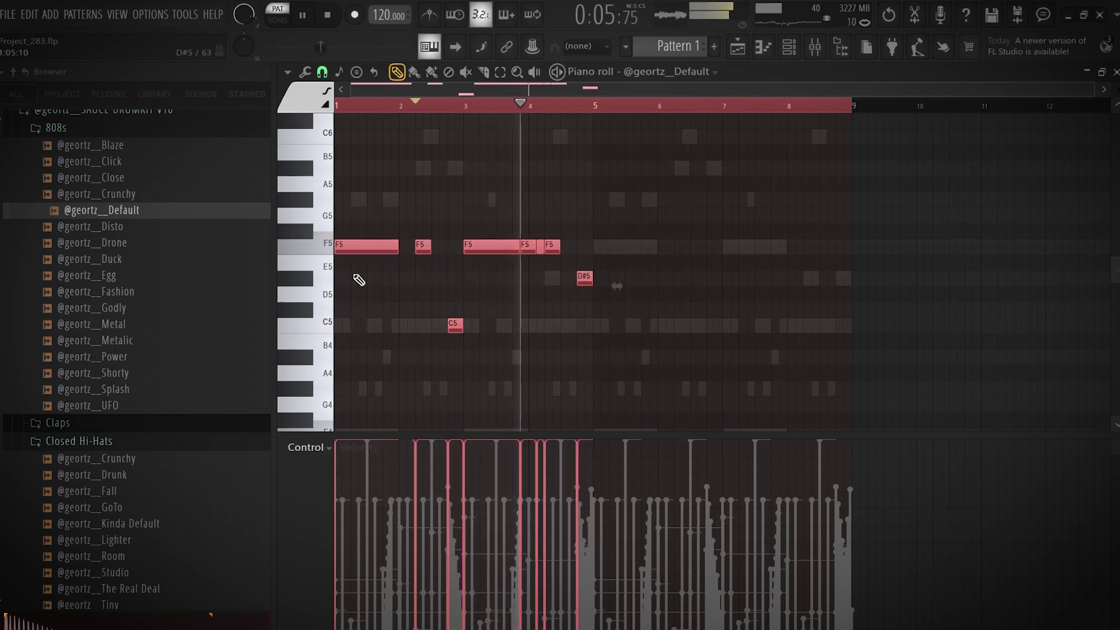
pyautogui.moveTo(343, 246); pyautogui.dragTo(651, 257)
pyautogui.moveTo(607, 257); pyautogui.dragTo(604, 255)
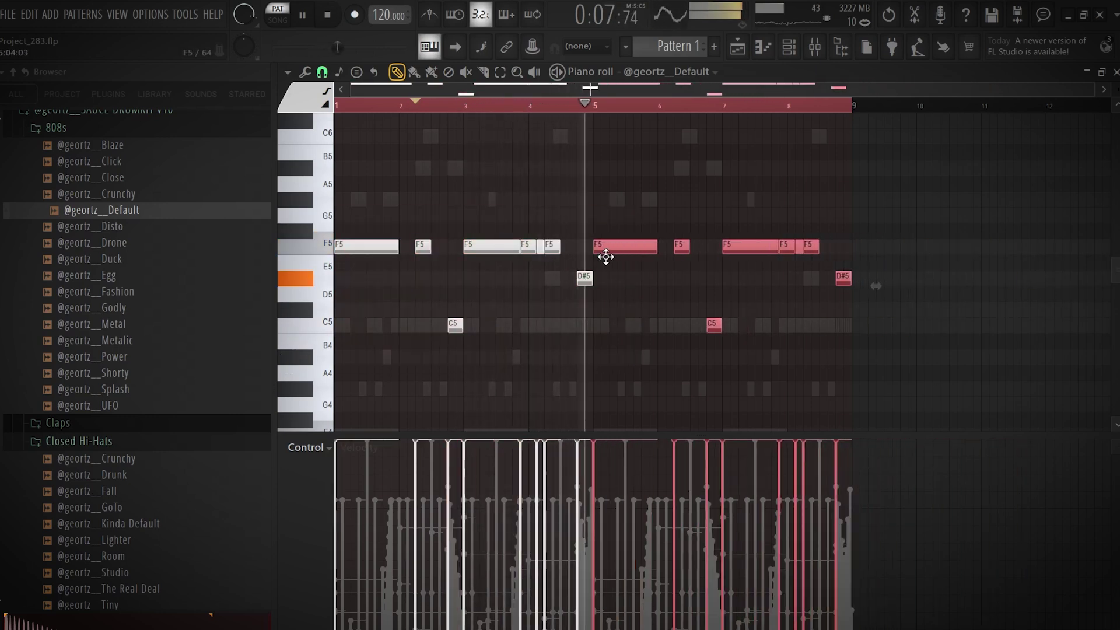
pyautogui.keyDown('ctrl'); pyautogui.click(621, 285); pyautogui.keyUp('ctrl')
pyautogui.keyDown('ctrl'); pyautogui.click(585, 280); pyautogui.keyUp('ctrl')
pyautogui.scroll(1, 585, 316)
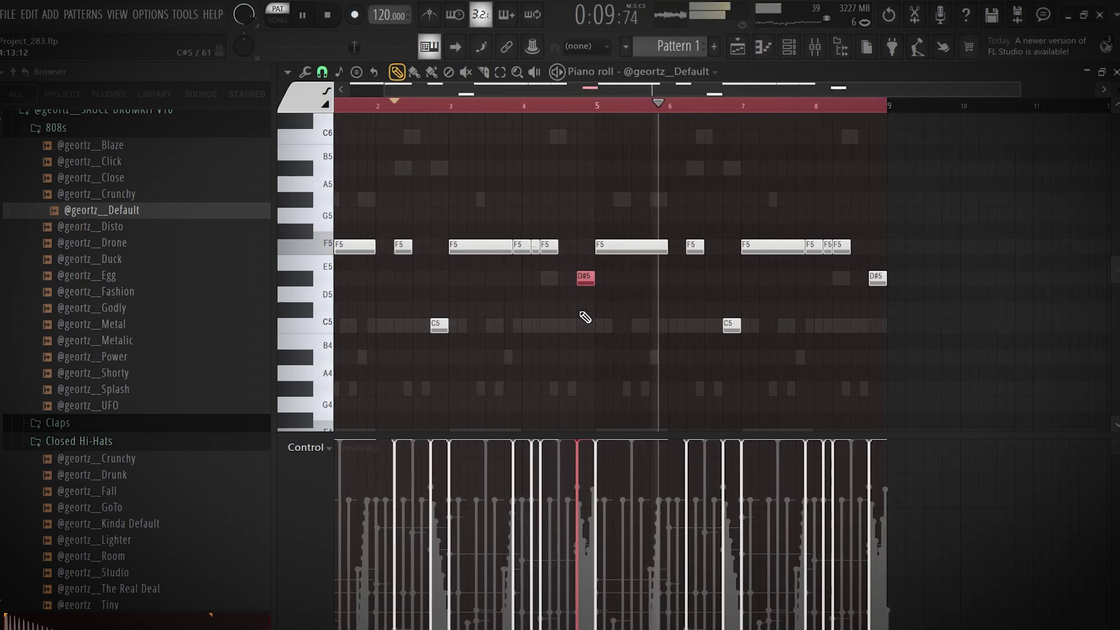
pyautogui.scroll(-1, 584, 327)
pyautogui.scroll(-2, 598, 320)
pyautogui.rightClick(706, 332)
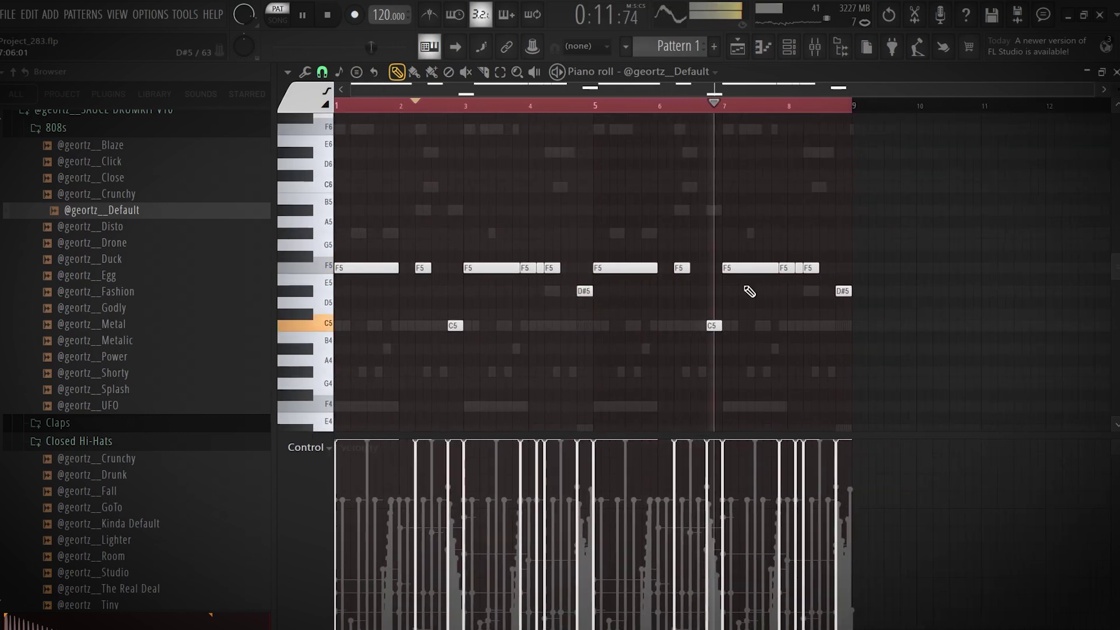
# Start the long F5 808 note of bar 7 slightly later and put a short F6 note in the freed space
pyautogui.scroll(3, 767, 329)
pyautogui.moveTo(768, 330); pyautogui.dragTo(670, 345)
pyautogui.press('space')
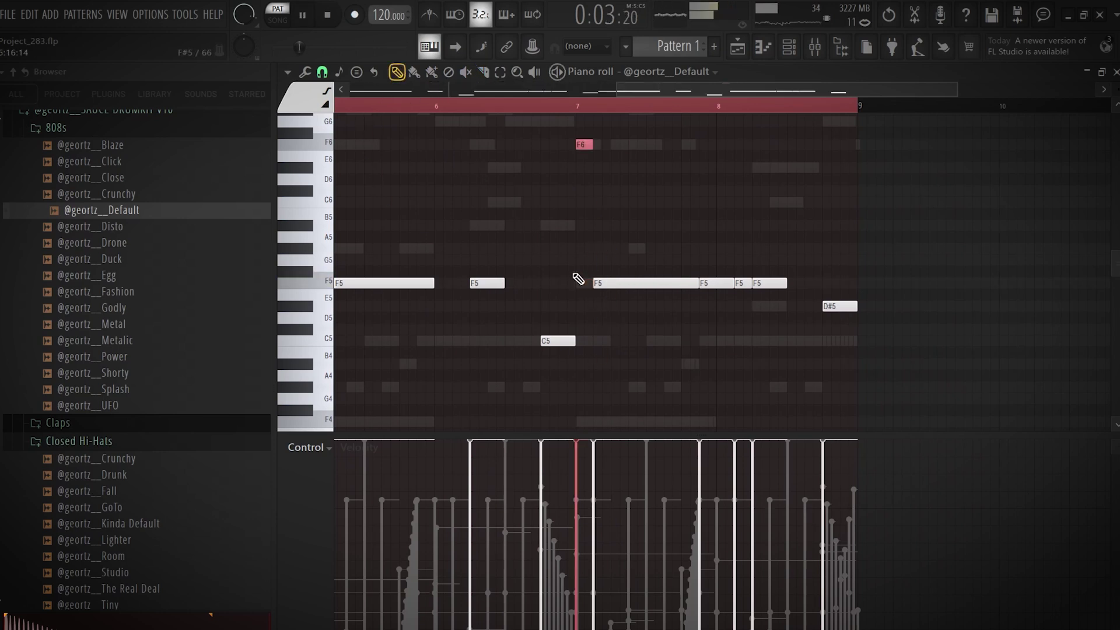
pyautogui.scroll(-3, 595, 235)
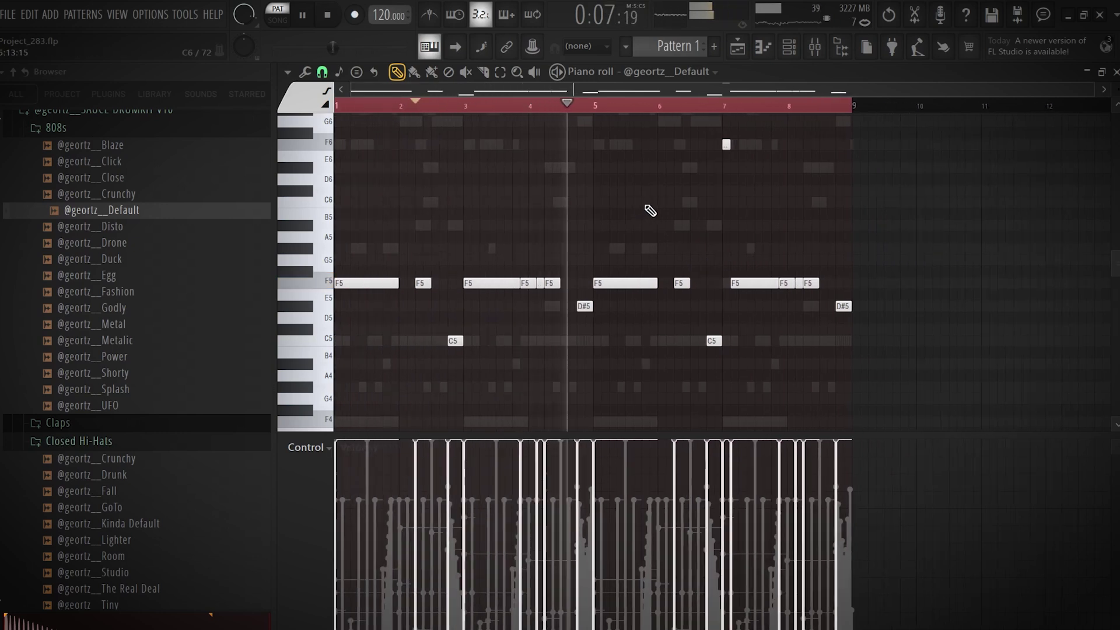
pyautogui.scroll(-1, 651, 214)
pyautogui.scroll(1, 682, 252)
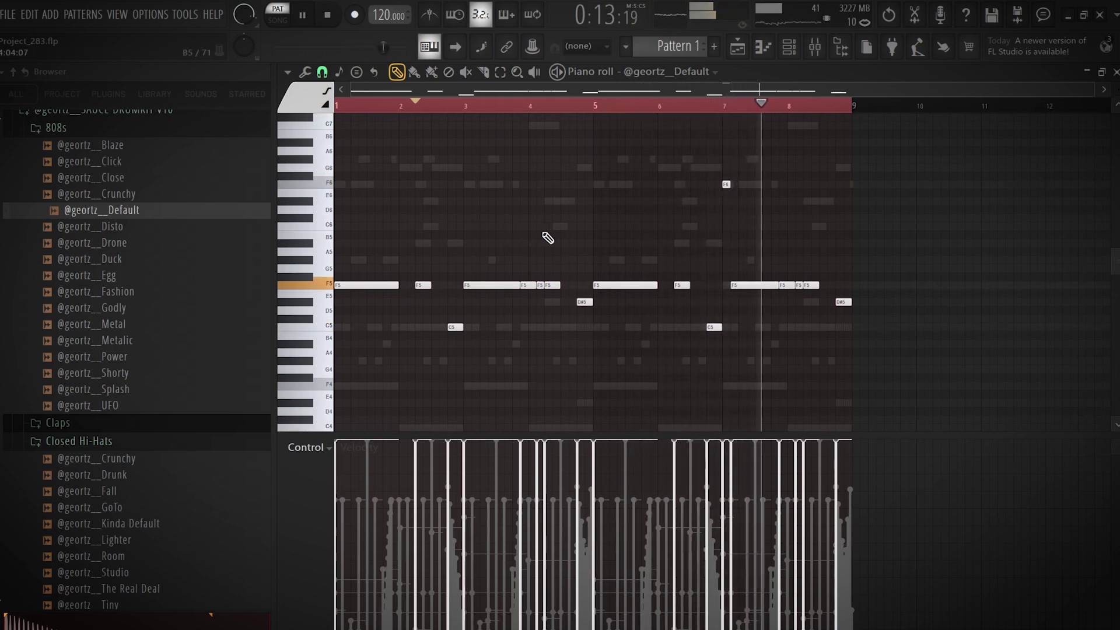
# Move the D#5 808 note at the end of bar 8 slightly earlier
pyautogui.scroll(1, 559, 267)
pyautogui.moveTo(560, 266); pyautogui.dragTo(562, 271)
pyautogui.scroll(2, 769, 289)
pyautogui.moveTo(815, 320); pyautogui.dragTo(695, 321)
# Paint a roll of eight G6 808 notes with falling velocity at the end of bar 8 and raise it one octave
pyautogui.press('space')
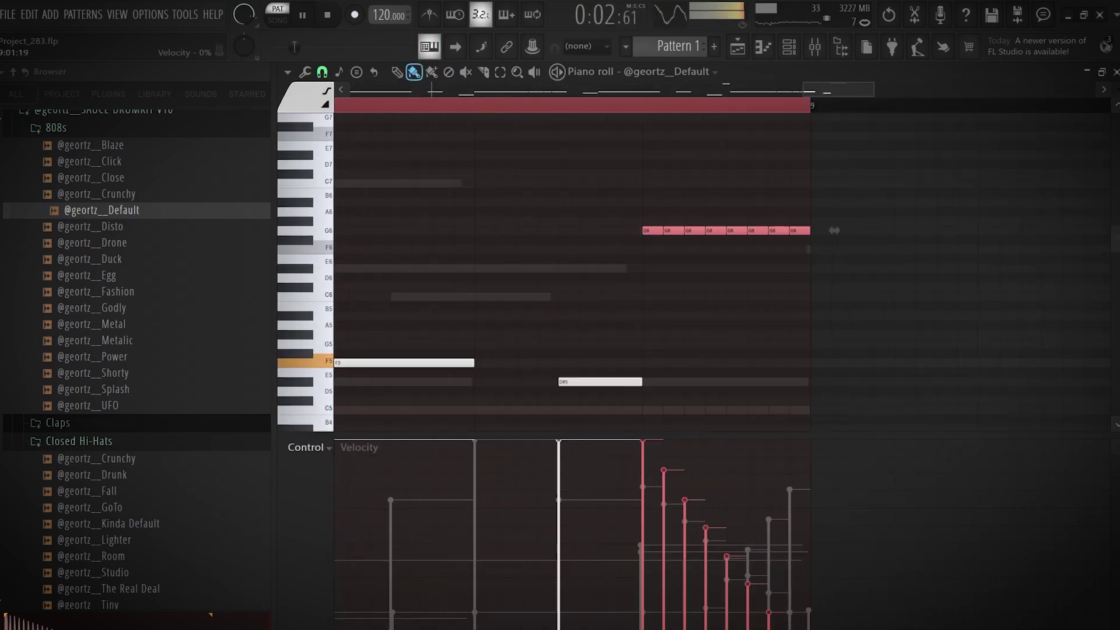
pyautogui.scroll(-3, 571, 185)
pyautogui.hotkey('ctrl', 'd')
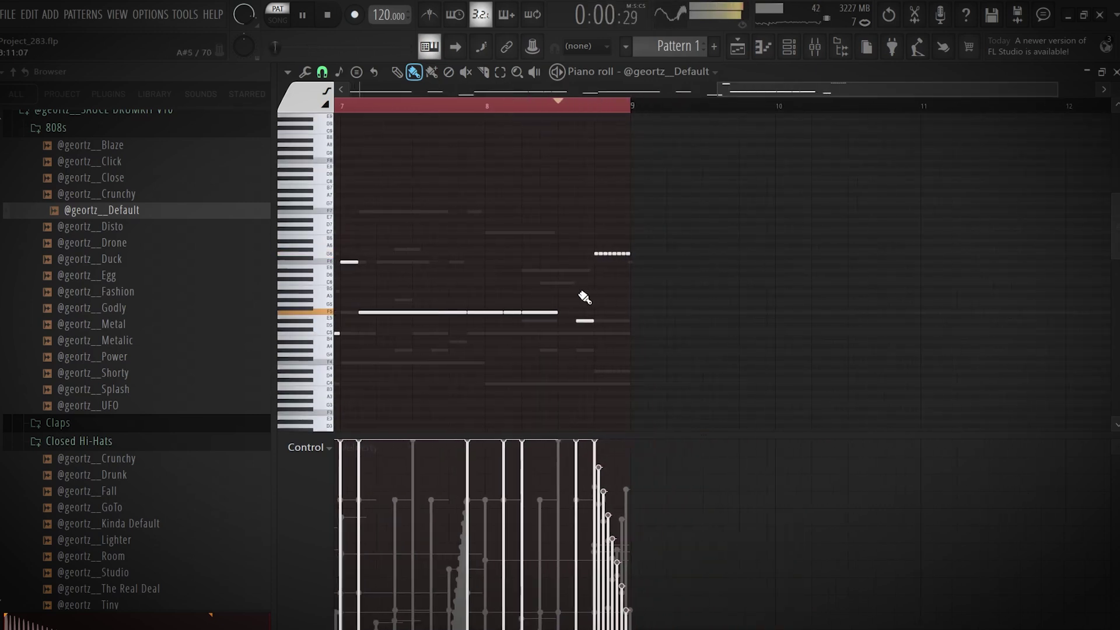
pyautogui.moveTo(667, 230); pyautogui.dragTo(527, 268)
pyautogui.hotkey('ctrl', 'Up')
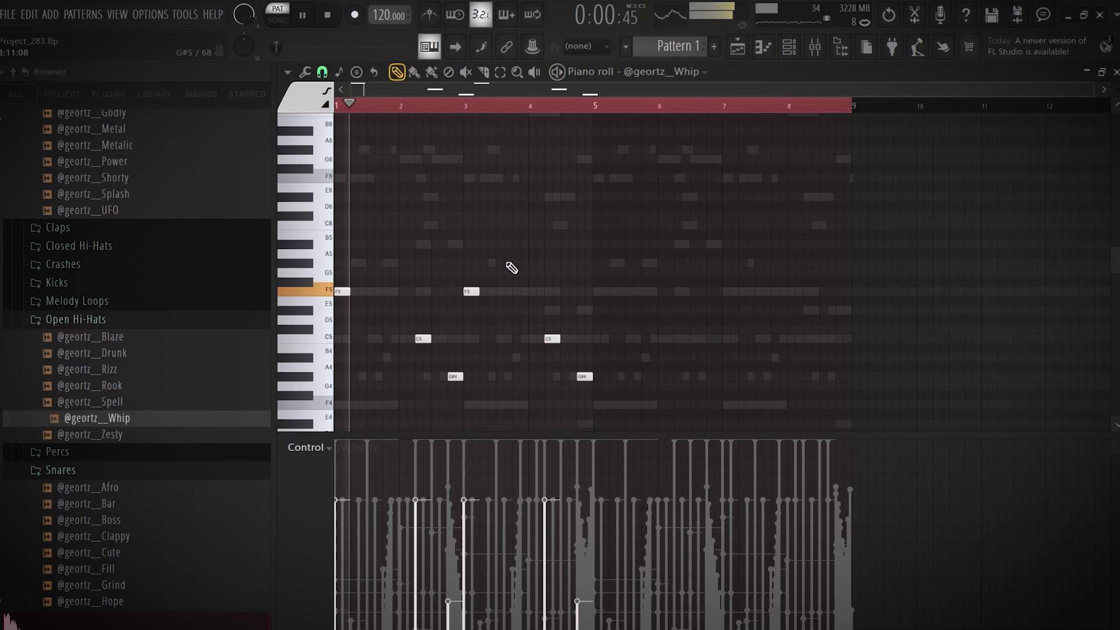
# In the Whip open hi-hat pattern, add a short C5 note at the end of bar 3 and play from bar 3
pyautogui.scroll(-1, 527, 332)
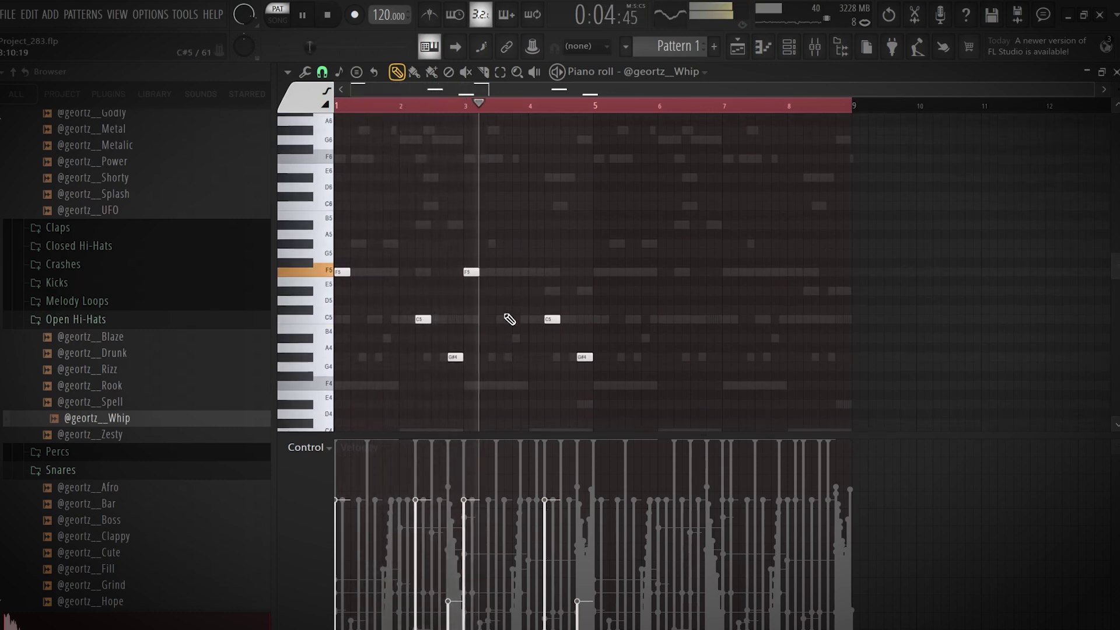
pyautogui.click(524, 319)
pyautogui.click(465, 104)
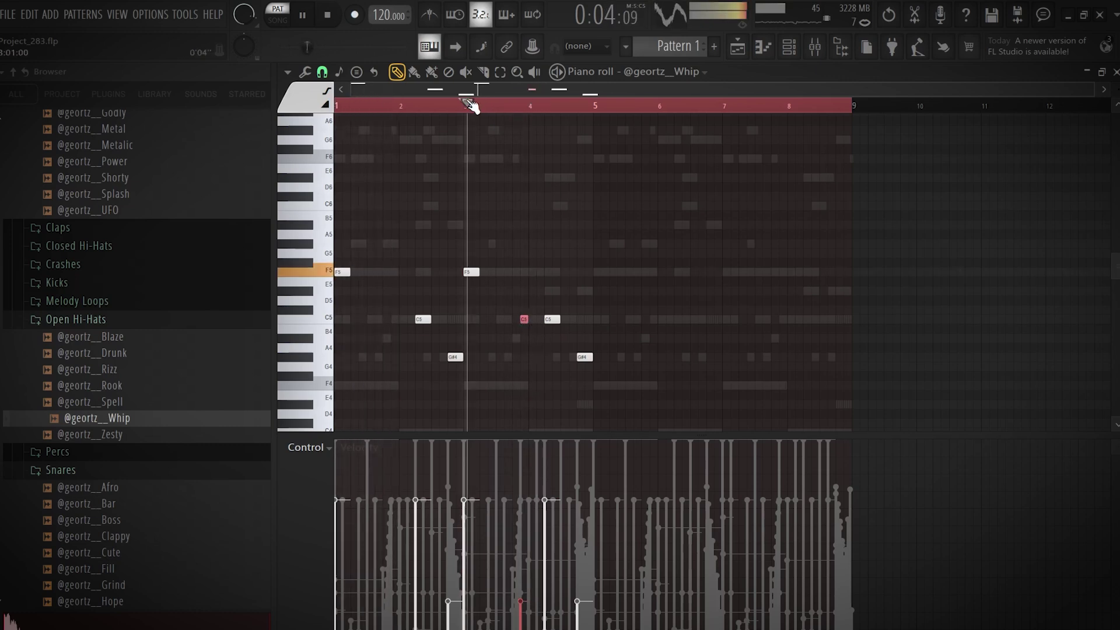
# Add a short C5 open-hat note just before the existing C5 note in bar 4 and set its velocity to 60%
pyautogui.scroll(2, 529, 242)
pyautogui.moveTo(550, 360); pyautogui.dragTo(569, 333)
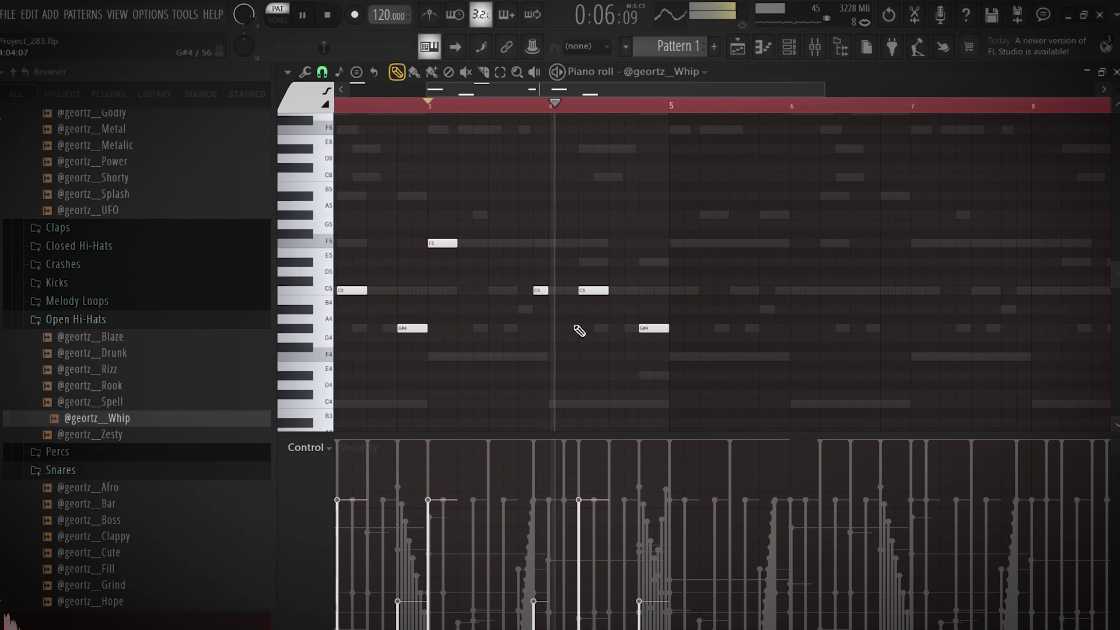
pyautogui.scroll(-1, 585, 325)
pyautogui.click(571, 290)
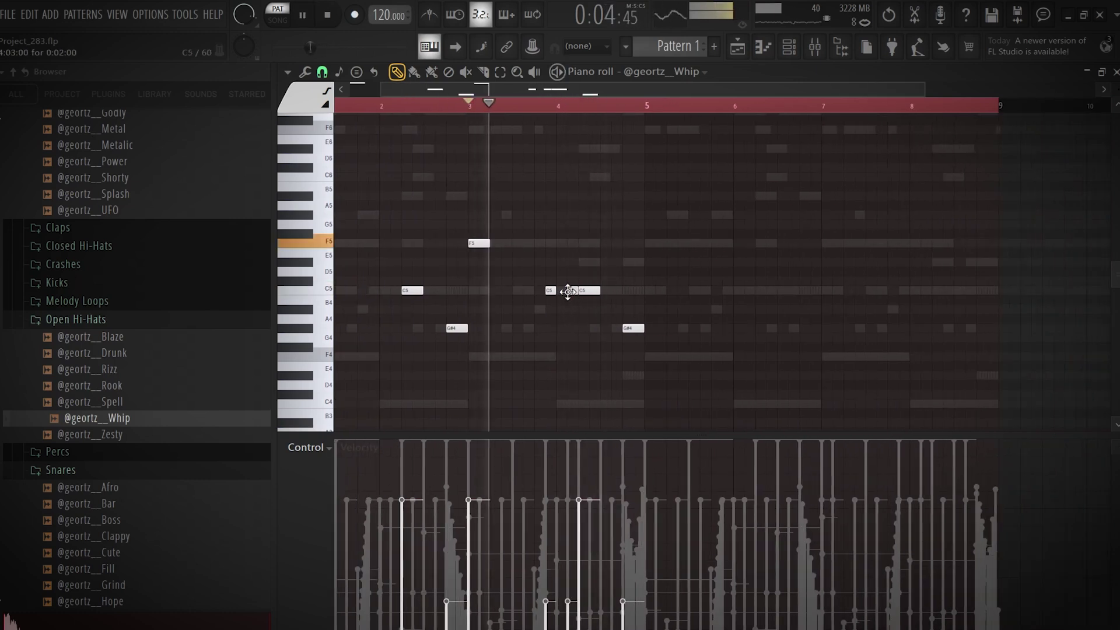
pyautogui.click(568, 549)
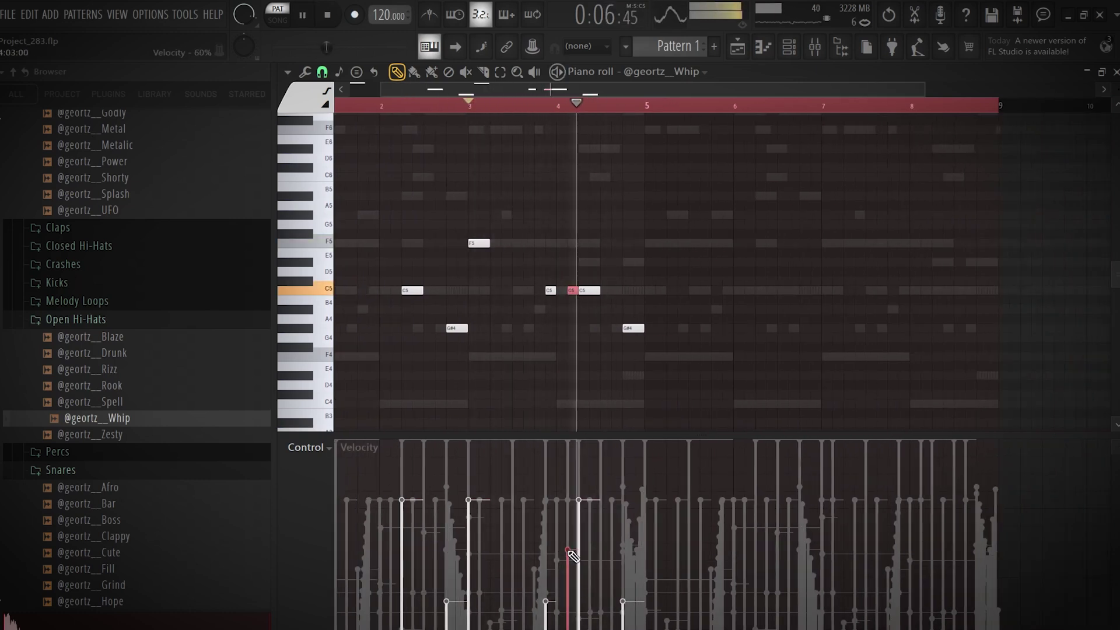
# Duplicate the four-bar Whip open-hat pattern into bars 5 to 8
pyautogui.keyDown('ctrl'); pyautogui.moveTo(779, 136); pyautogui.dragTo(307, 274); pyautogui.keyUp('ctrl')
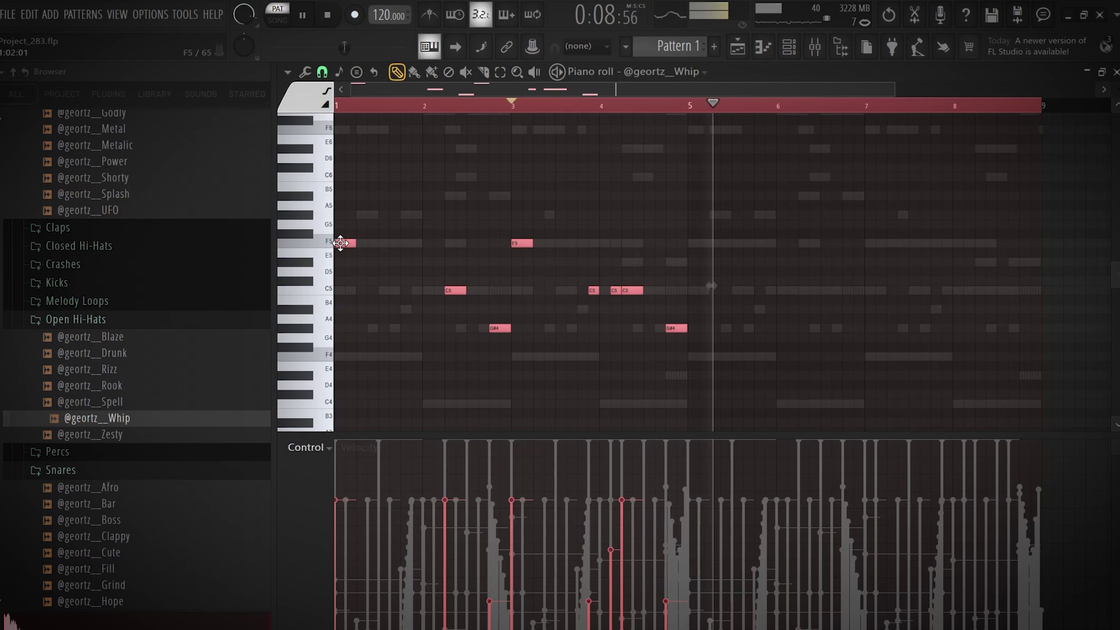
pyautogui.hotkey('ctrl', 'b')
pyautogui.keyDown('shift'); pyautogui.moveTo(712, 264); pyautogui.dragTo(697, 267); pyautogui.keyUp('shift')
pyautogui.keyDown('ctrl'); pyautogui.click(1041, 357); pyautogui.keyUp('ctrl')
# Shorten the last G#4 open-hat note of bar 8, add an F5 note after it and reduce that note's velocity
pyautogui.moveTo(1041, 355); pyautogui.dragTo(975, 348)
pyautogui.keyDown('ctrl'); pyautogui.moveTo(974, 344); pyautogui.dragTo(951, 321); pyautogui.keyUp('ctrl')
pyautogui.click(969, 189)
pyautogui.moveTo(961, 186); pyautogui.dragTo(950, 234)
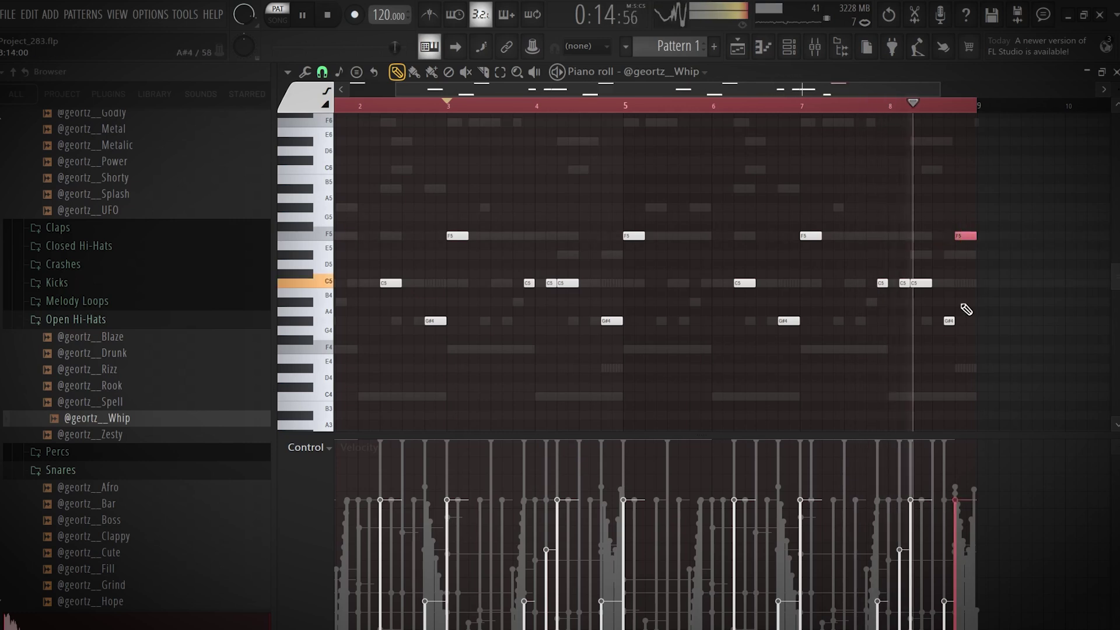
pyautogui.moveTo(972, 551); pyautogui.dragTo(972, 537)
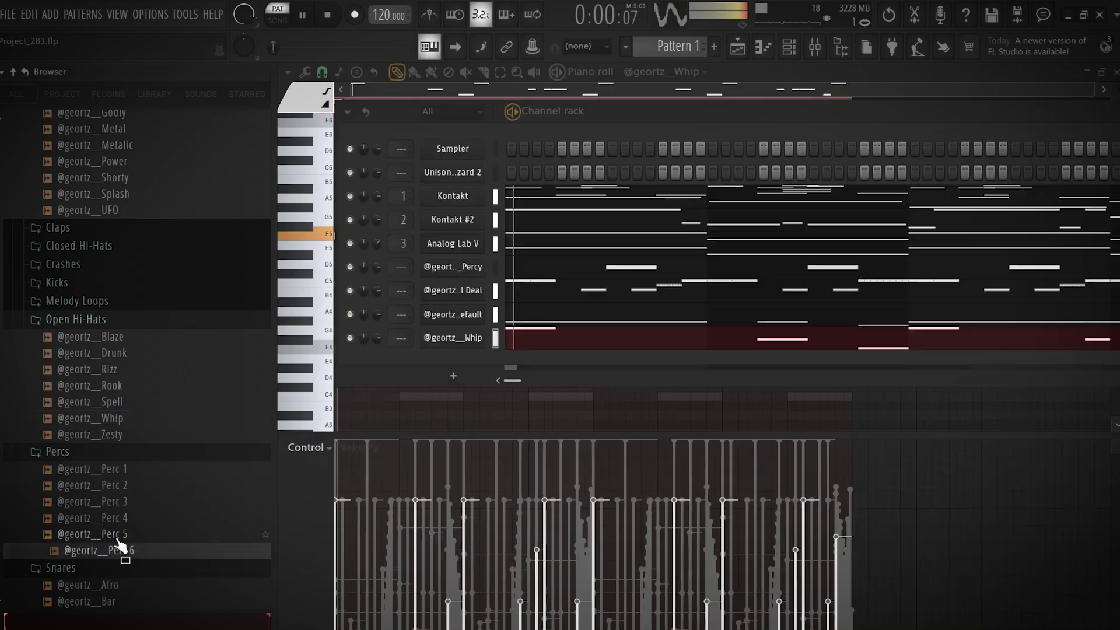
# Add the Perc 5 sample as a new channel with hits on steps 3 and 15, and send them to the piano roll
pyautogui.moveTo(116, 534); pyautogui.dragTo(482, 362)
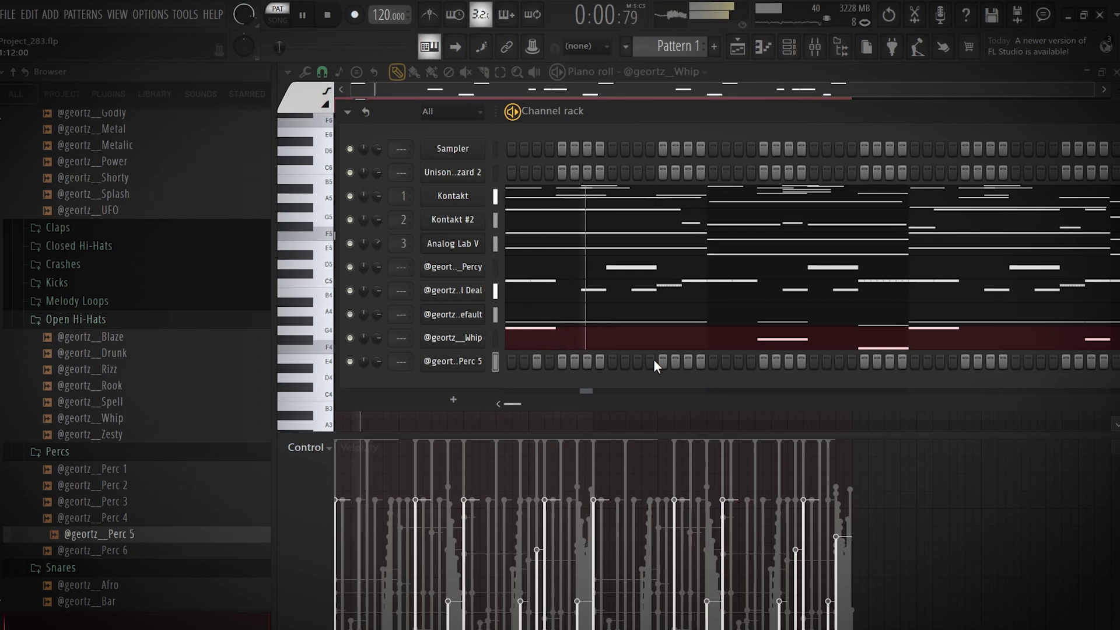
pyautogui.click(698, 362)
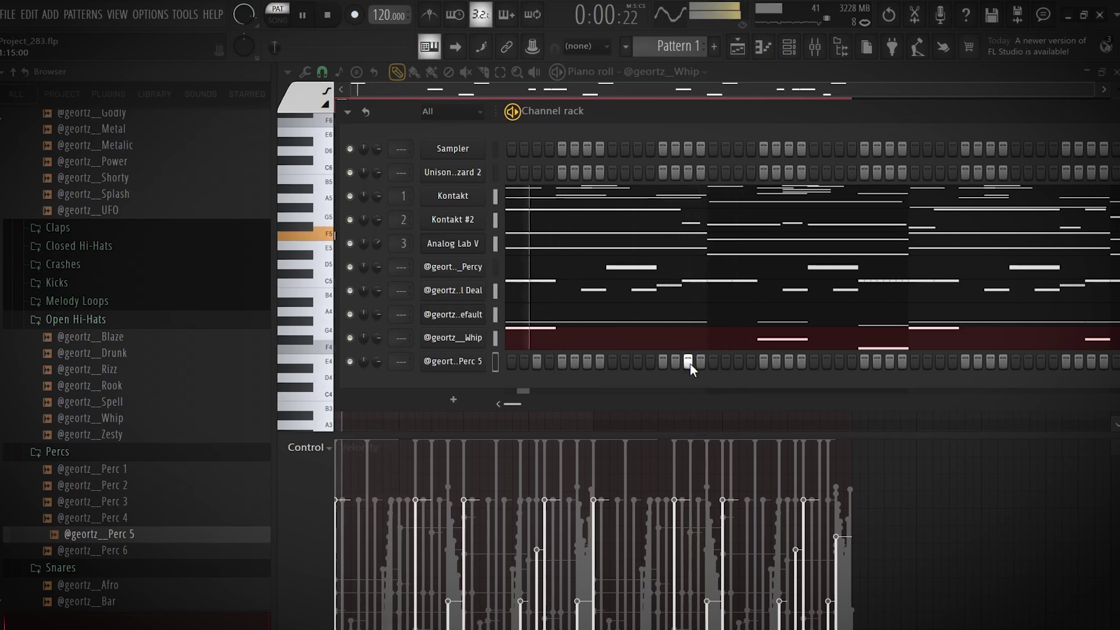
pyautogui.click(452, 363)
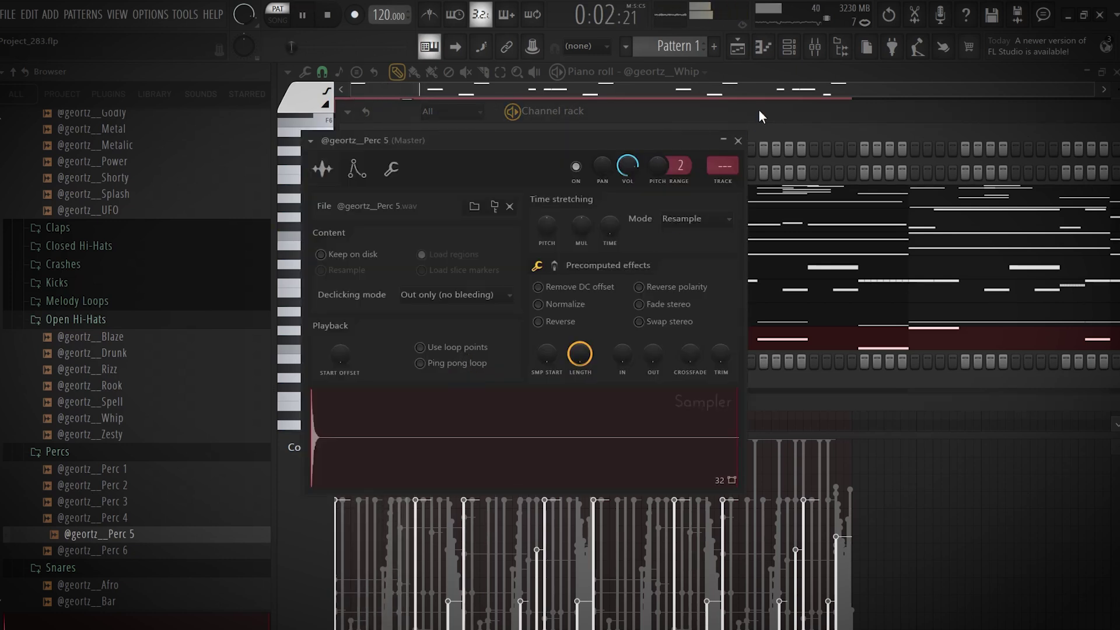
pyautogui.click(738, 141)
pyautogui.rightClick(494, 363)
pyautogui.click(528, 388)
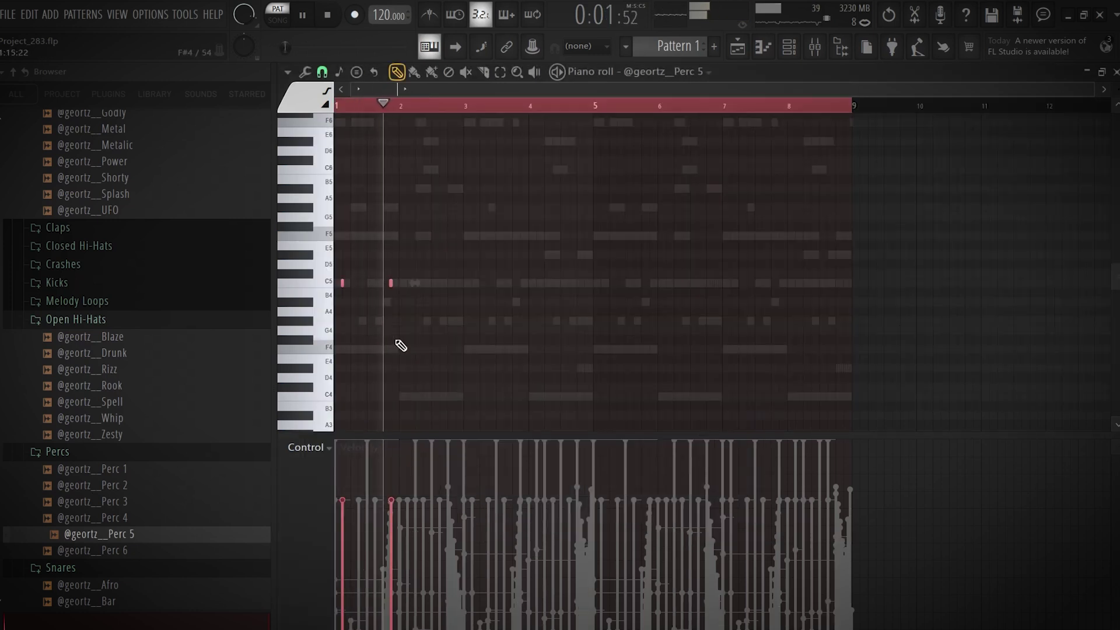
# Raise the Perc 5 note velocities and add a C5 note on step 3 and a G#4 note at the end of bar 2
pyautogui.scroll(4, 408, 306)
pyautogui.click(463, 285)
pyautogui.moveTo(624, 315); pyautogui.dragTo(685, 338)
pyautogui.moveTo(532, 294); pyautogui.dragTo(511, 351)
pyautogui.moveTo(558, 308); pyautogui.dragTo(538, 313)
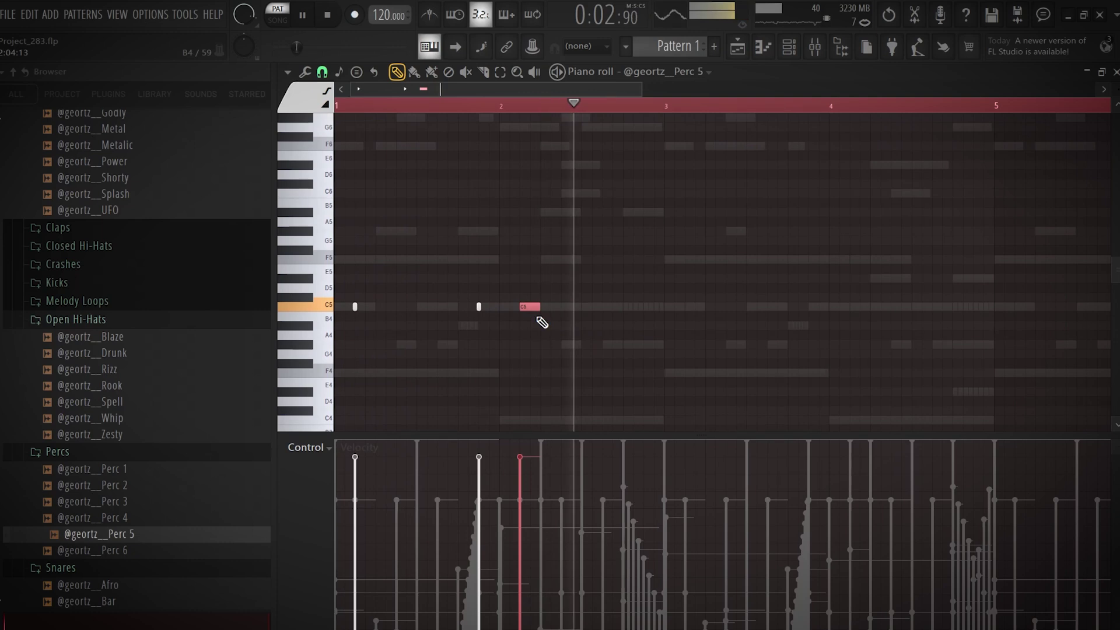
pyautogui.click(653, 344)
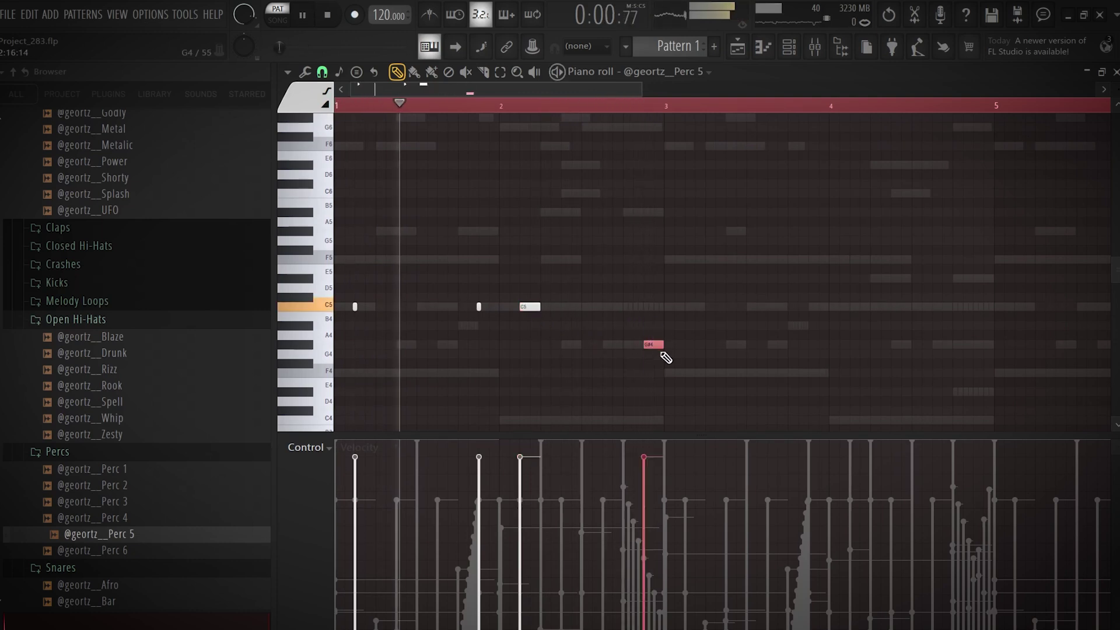
# Repeat the two-bar Perc 5 pattern three times to fill bars 3 to 8
pyautogui.scroll(-3, 694, 225)
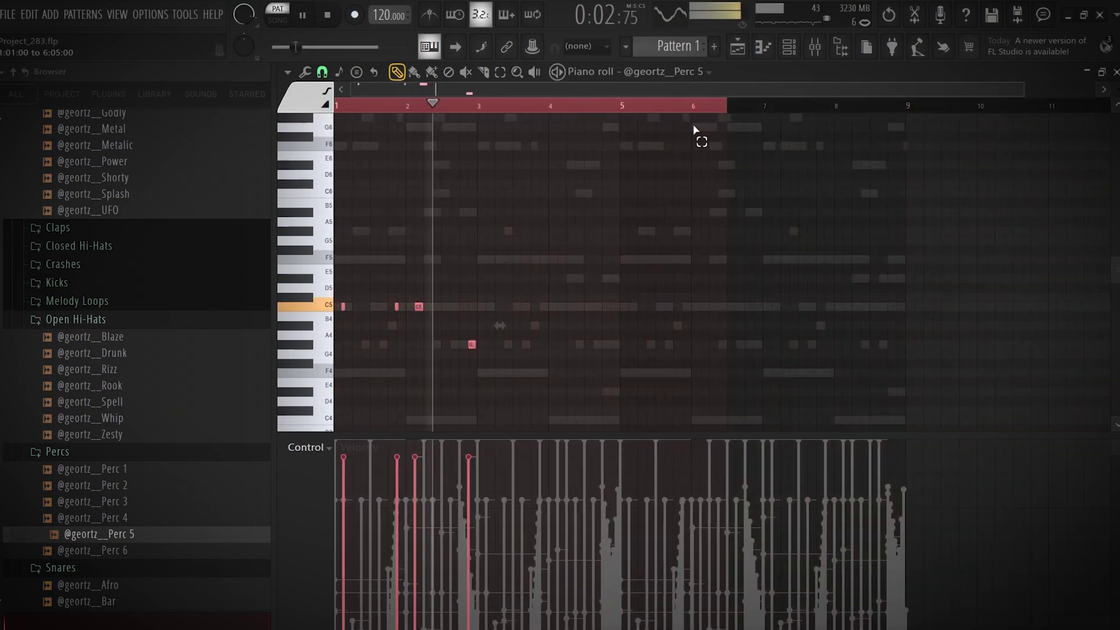
pyautogui.hotkey('ctrl', 'b')
pyautogui.hotkey('ctrl', 'b')
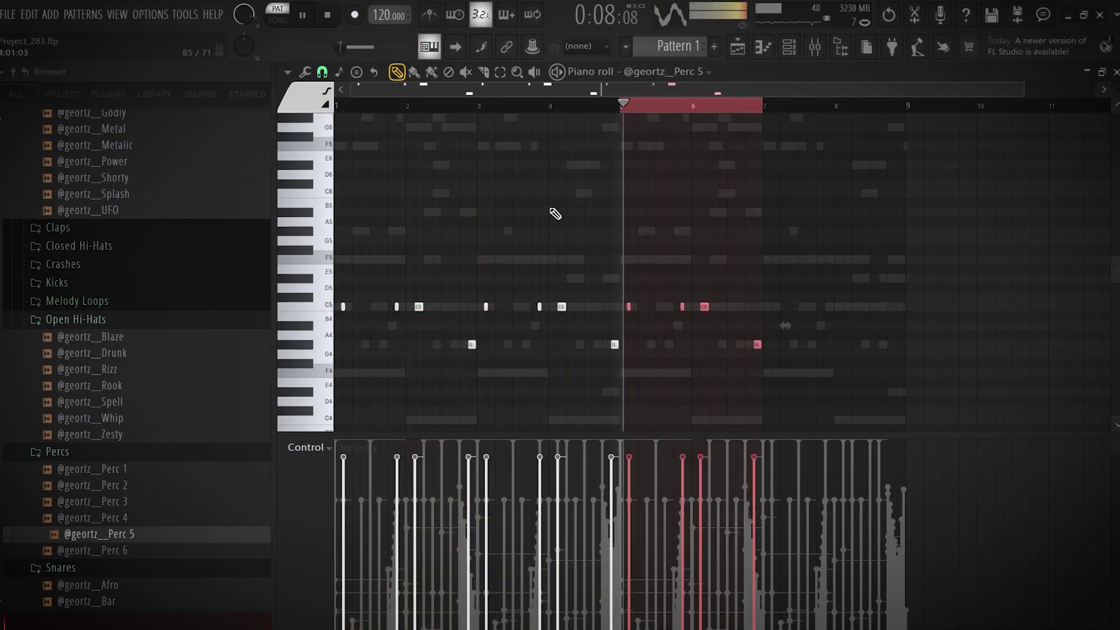
pyautogui.hotkey('ctrl', 'b')
pyautogui.hotkey('ctrl', 'a')
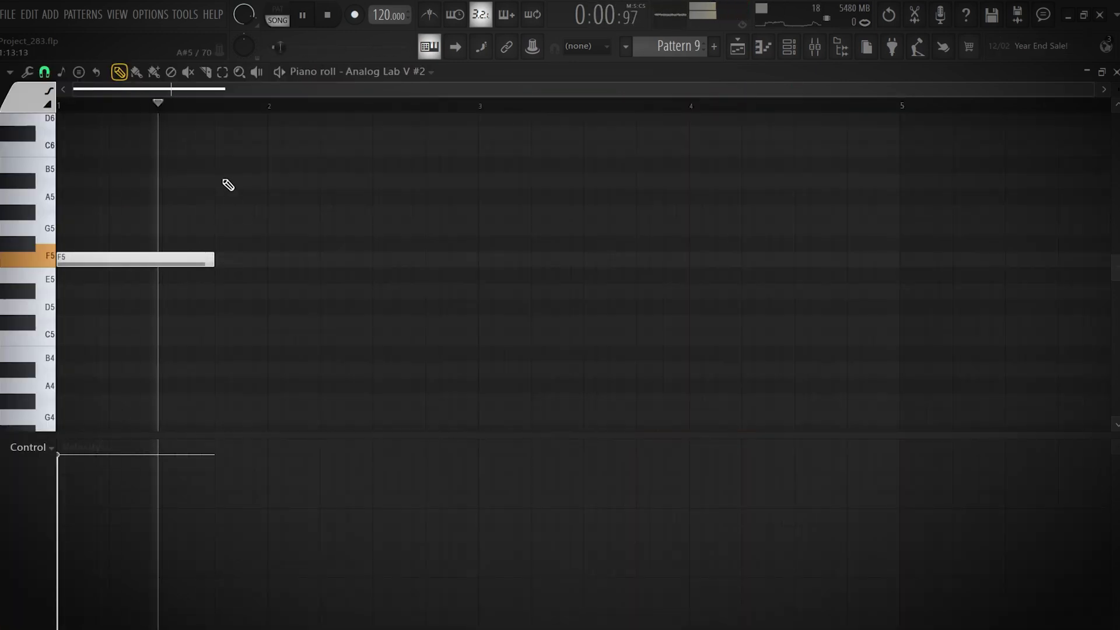
# In the Analog Lab V #2 pattern, place a very short C6 note directly after the long opening F5 note
pyautogui.click(256, 141)
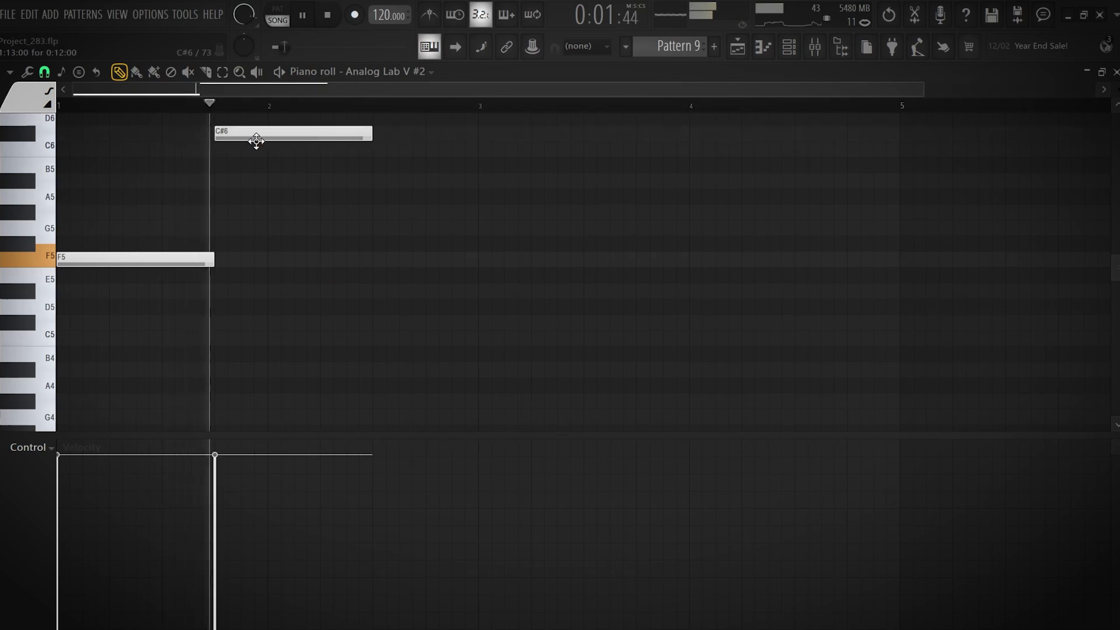
pyautogui.press('space')
pyautogui.moveTo(366, 134); pyautogui.dragTo(224, 152)
pyautogui.press('space')
# Continue downward with short A#5, G#5 and G5 notes, and fill the rest of bar 1 with an F5 note
pyautogui.scroll(3, 216, 190)
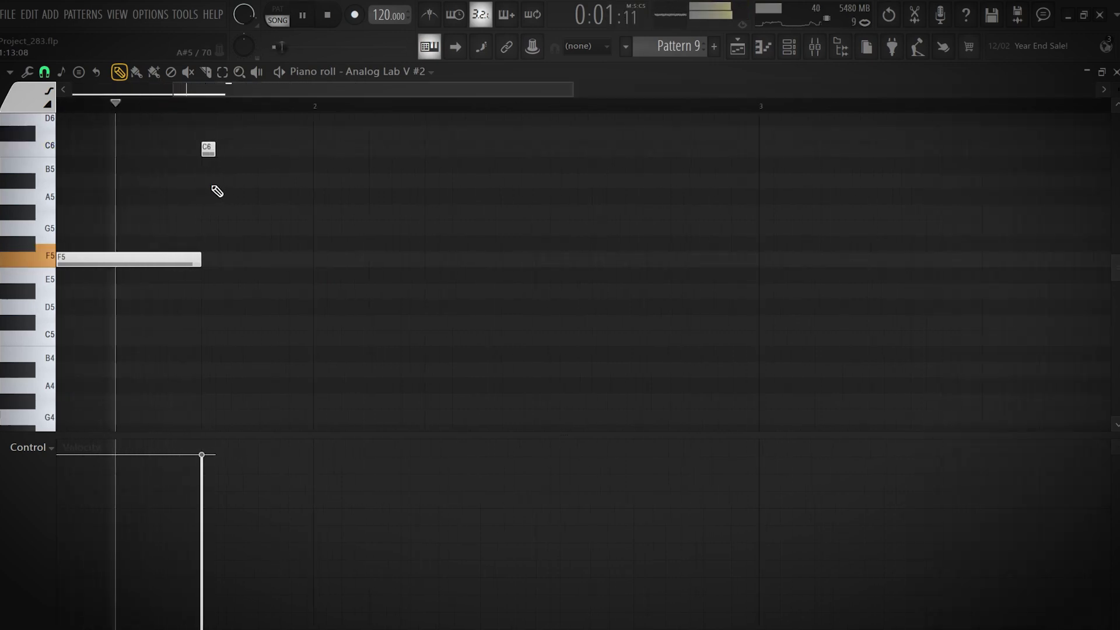
pyautogui.click(257, 231)
pyautogui.moveTo(262, 229); pyautogui.dragTo(330, 260)
pyautogui.click(266, 259)
pyautogui.moveTo(328, 221); pyautogui.dragTo(294, 222)
# Add a G5 note filling the first half of bar 2 and play the melody back
pyautogui.scroll(-3, 329, 225)
pyautogui.keyDown('ctrl'); pyautogui.click(277, 213); pyautogui.keyUp('ctrl')
pyautogui.press('space')
pyautogui.press('space')
pyautogui.moveTo(281, 214); pyautogui.dragTo(351, 245)
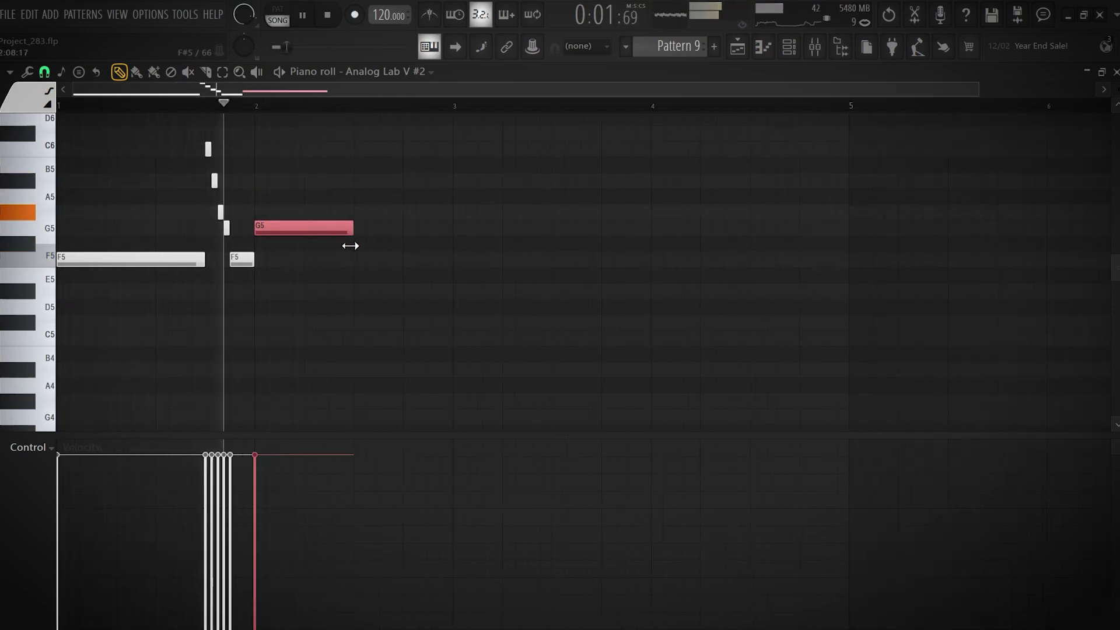
pyautogui.scroll(-1, 344, 247)
pyautogui.scroll(-1, 330, 252)
pyautogui.keyDown('ctrl'); pyautogui.click(294, 265); pyautogui.keyUp('ctrl')
pyautogui.press('space')
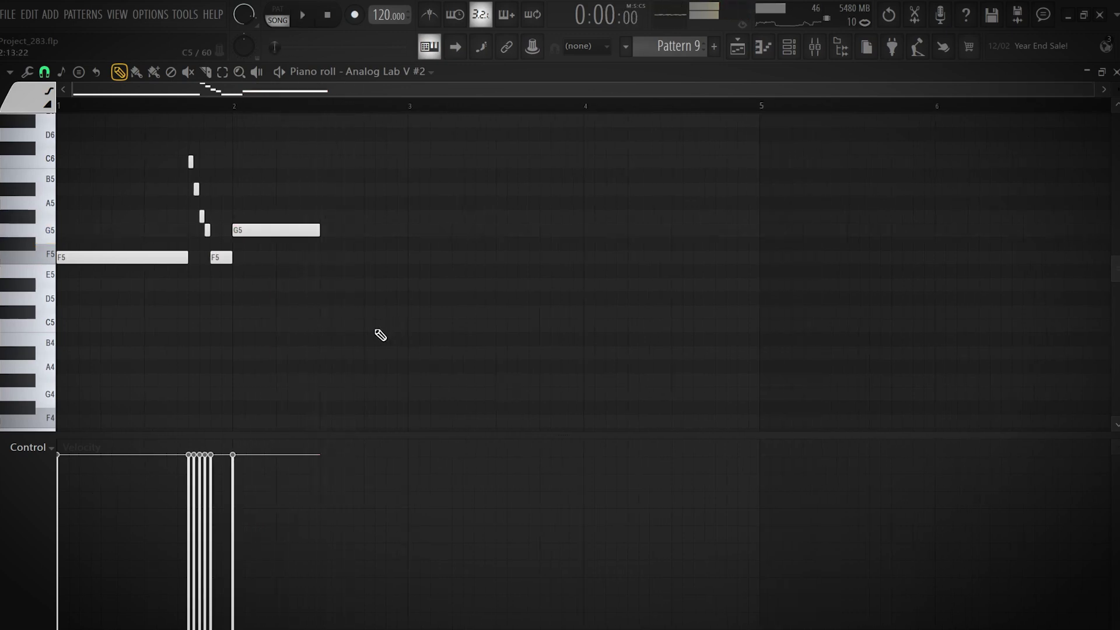
# Add a D#5 note filling the second half of bar 2
pyautogui.click(325, 285)
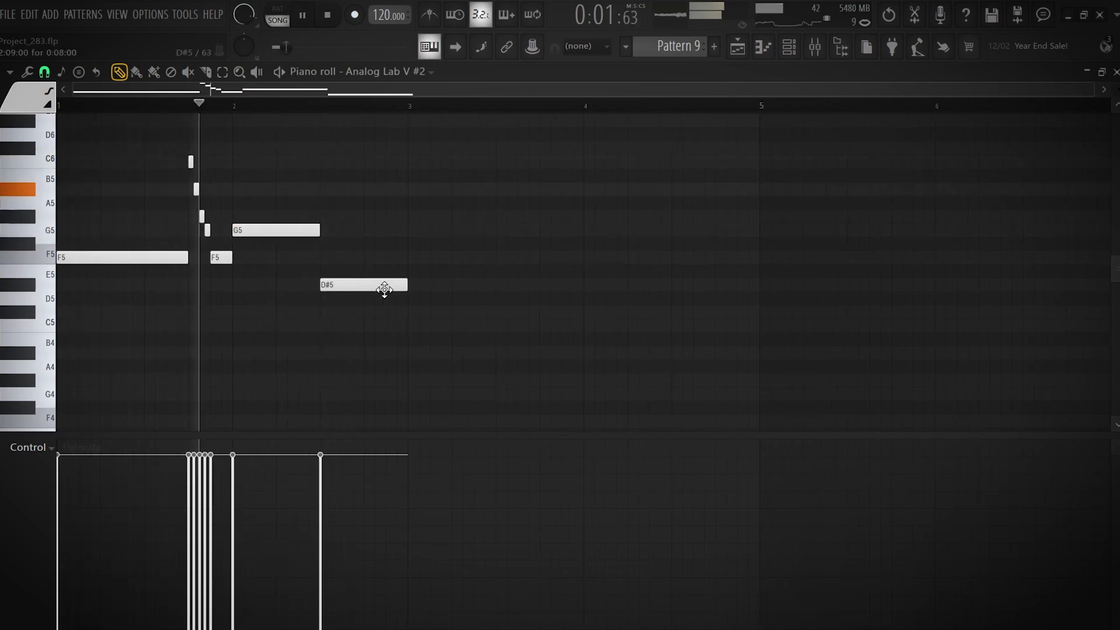
pyautogui.click(407, 287)
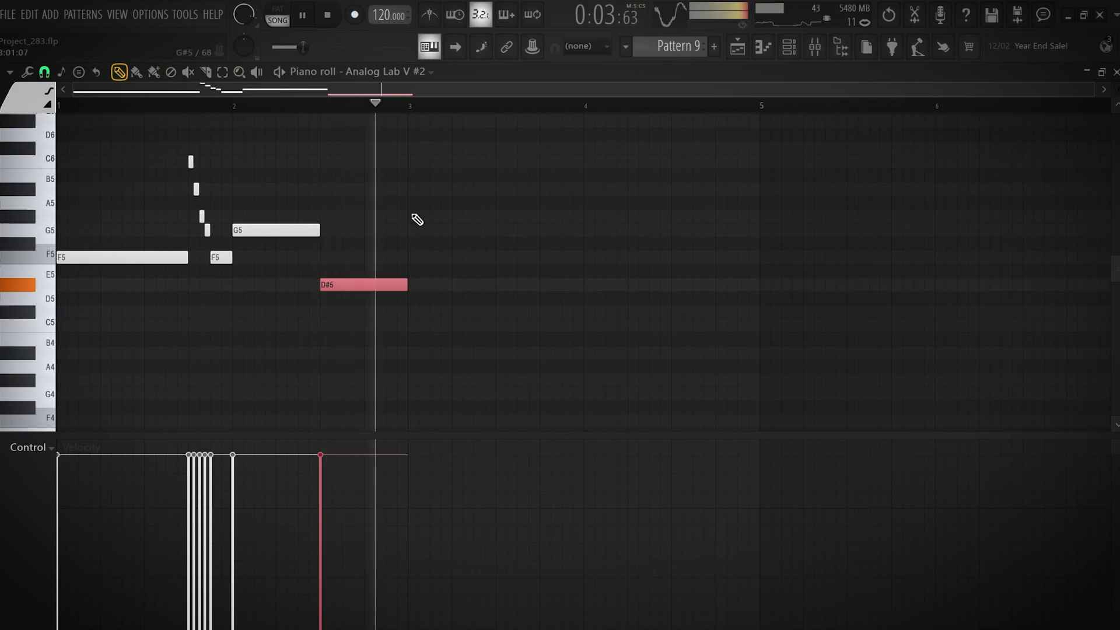
pyautogui.press('space')
# Duplicate the whole two-bar melody phrase into bars 3 and 4
pyautogui.hotkey('ctrl', 'a')
pyautogui.press('space')
pyautogui.moveTo(105, 254); pyautogui.dragTo(427, 267)
pyautogui.hotkey('ctrl', 'd')
pyautogui.scroll(-3, 401, 402)
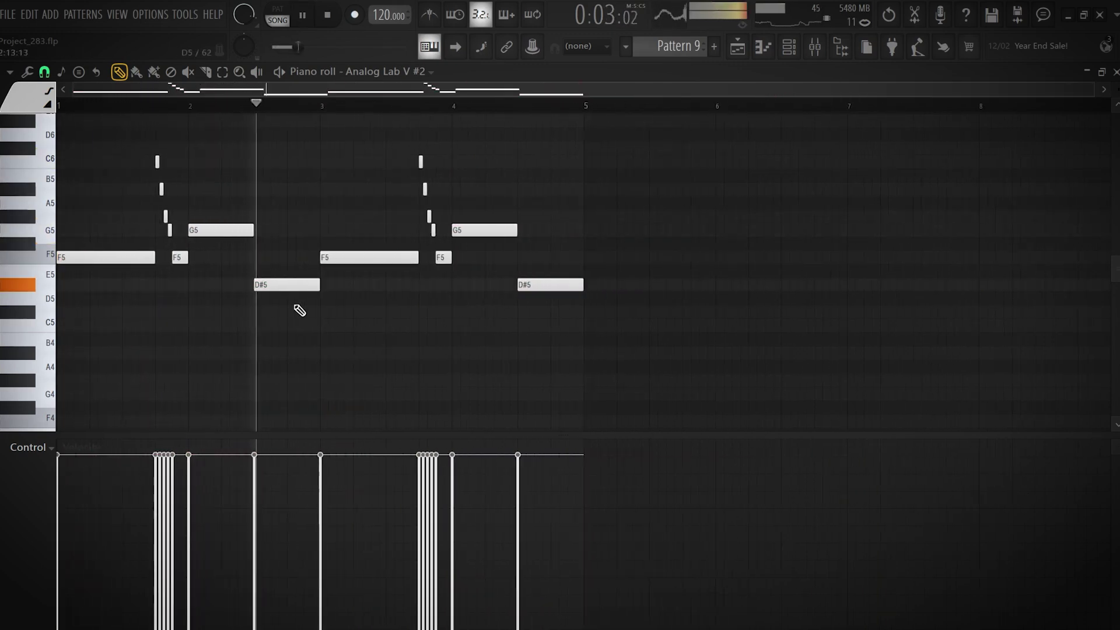
# Raise the last D#5 note of bar 4 to A#5 and shorten it to four steps, keeping its start at mid-bar
pyautogui.scroll(3, 408, 359)
pyautogui.click(554, 410)
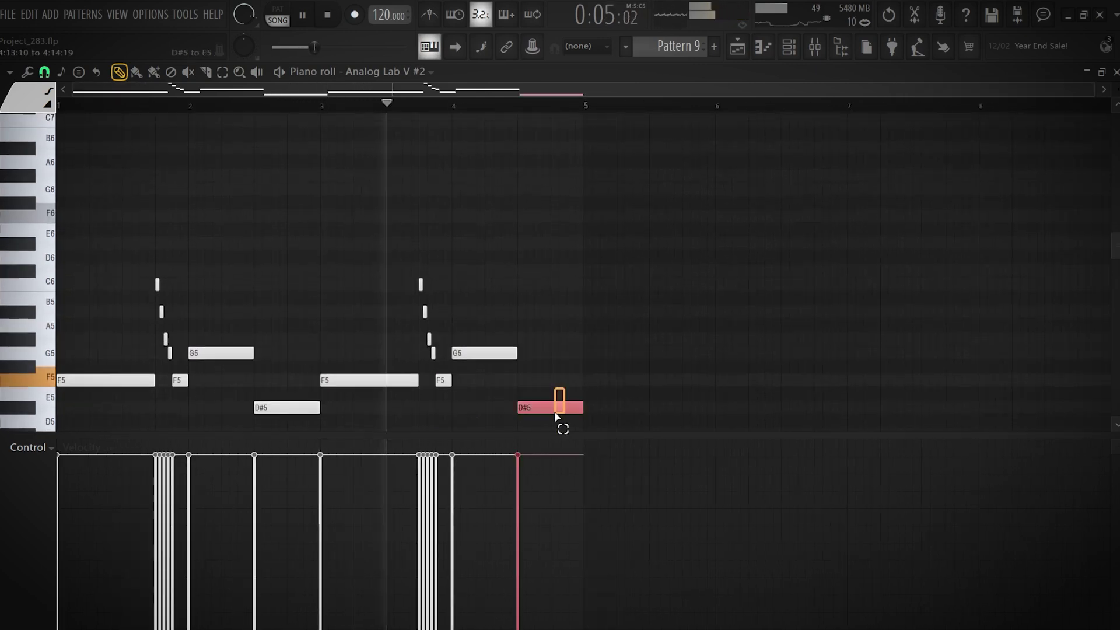
pyautogui.click(537, 386)
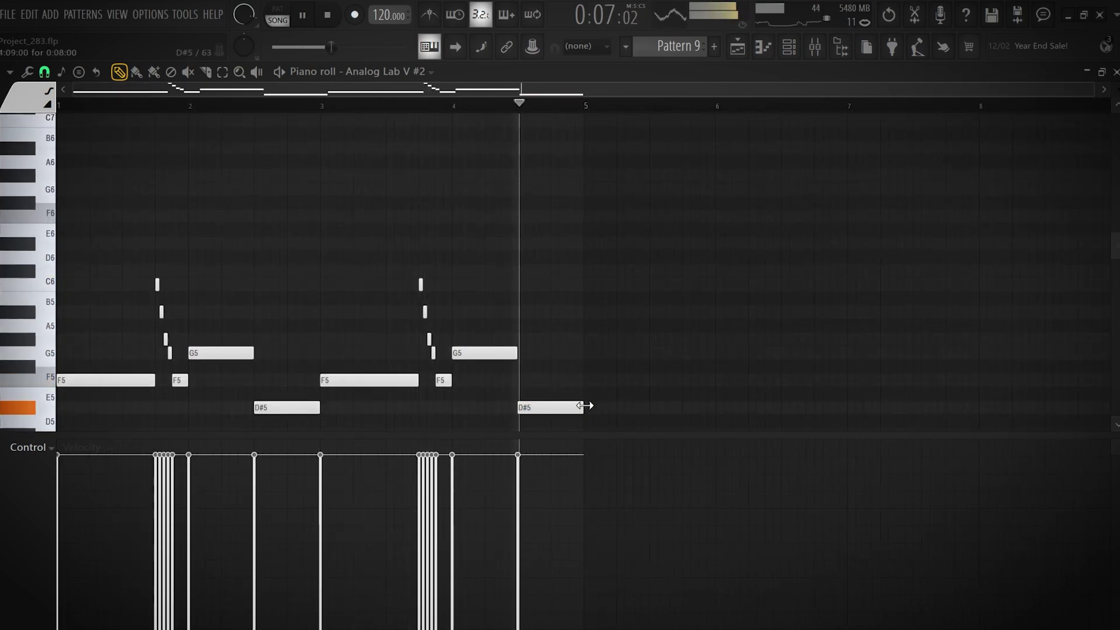
pyautogui.press('space')
pyautogui.moveTo(537, 407); pyautogui.dragTo(532, 312)
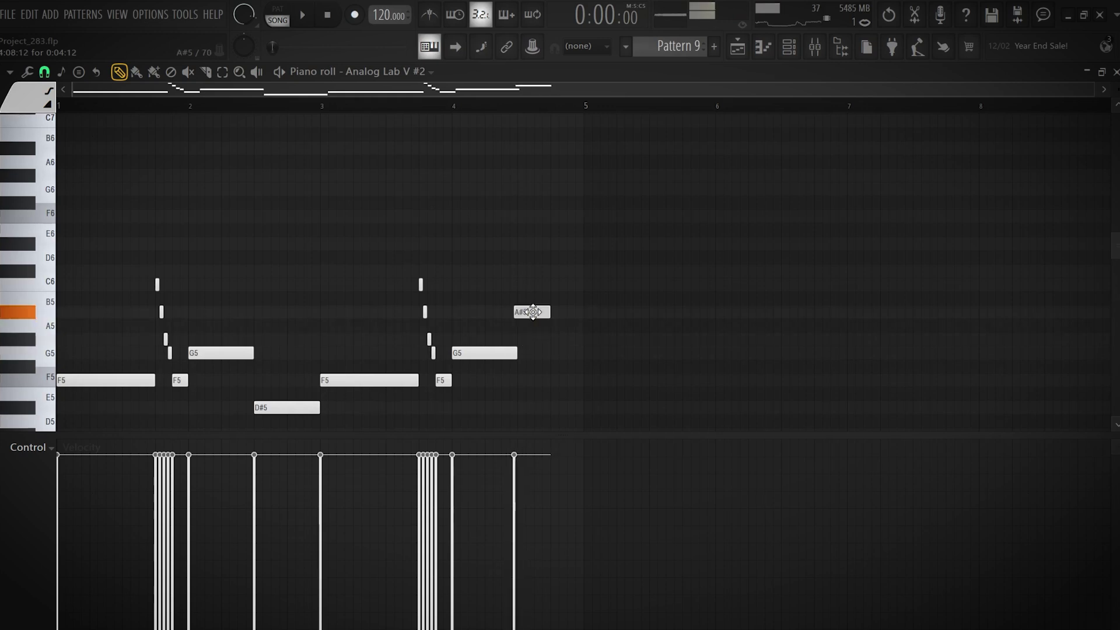
pyautogui.press('space')
pyautogui.click(458, 108)
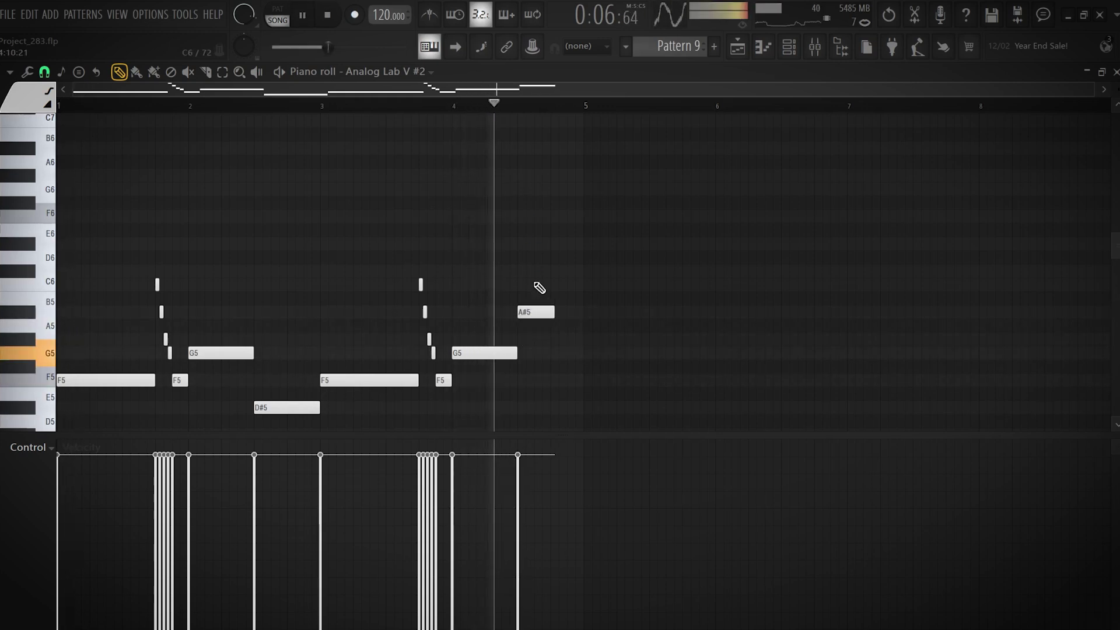
pyautogui.moveTo(528, 319)
pyautogui.mouseDown()
pyautogui.moveTo(531, 290)
pyautogui.moveTo(530, 320)
pyautogui.mouseUp()
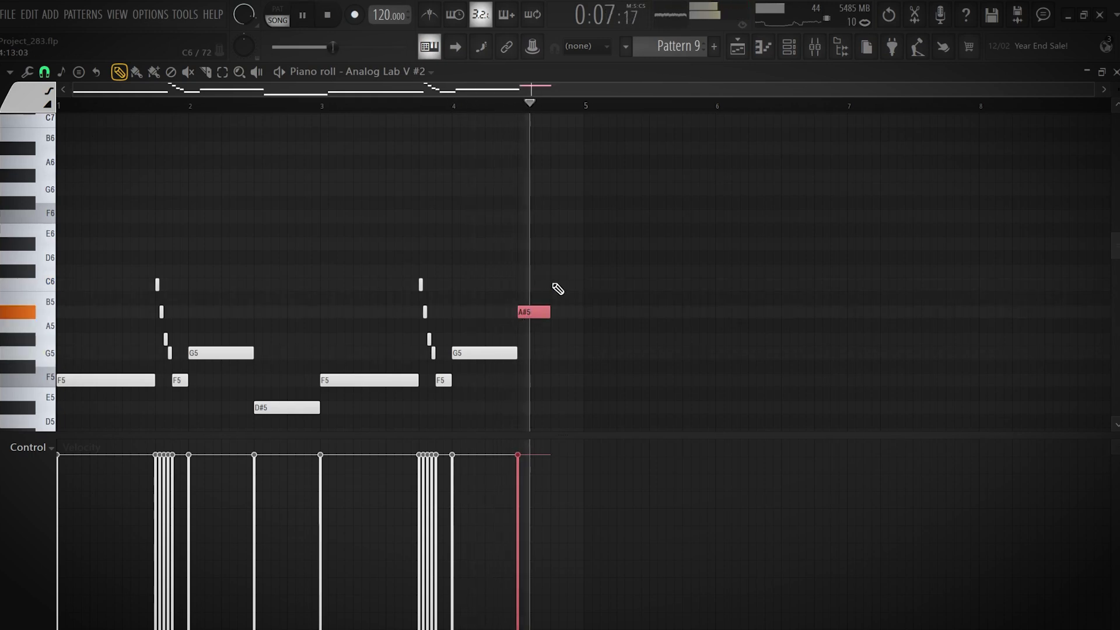
# Fill the end of bar 4 with a descending run of short C6, A#5, G#5, G5, F5, D#5 and C#5 notes
pyautogui.press('space')
pyautogui.click(565, 285)
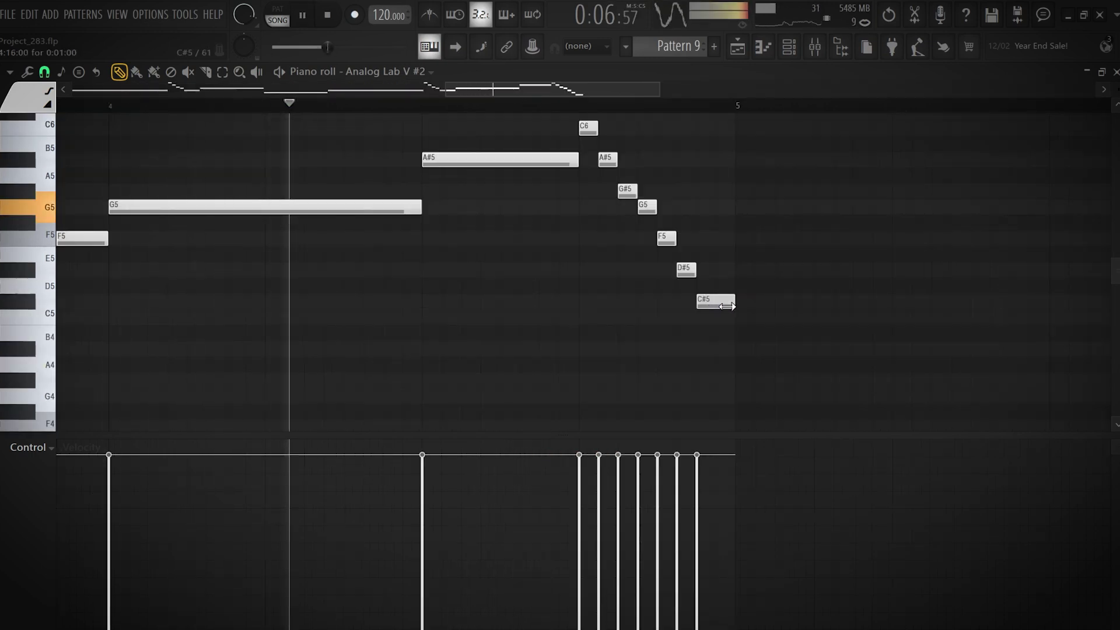
pyautogui.scroll(-3, 700, 317)
pyautogui.scroll(-4, 669, 324)
pyautogui.press('space')
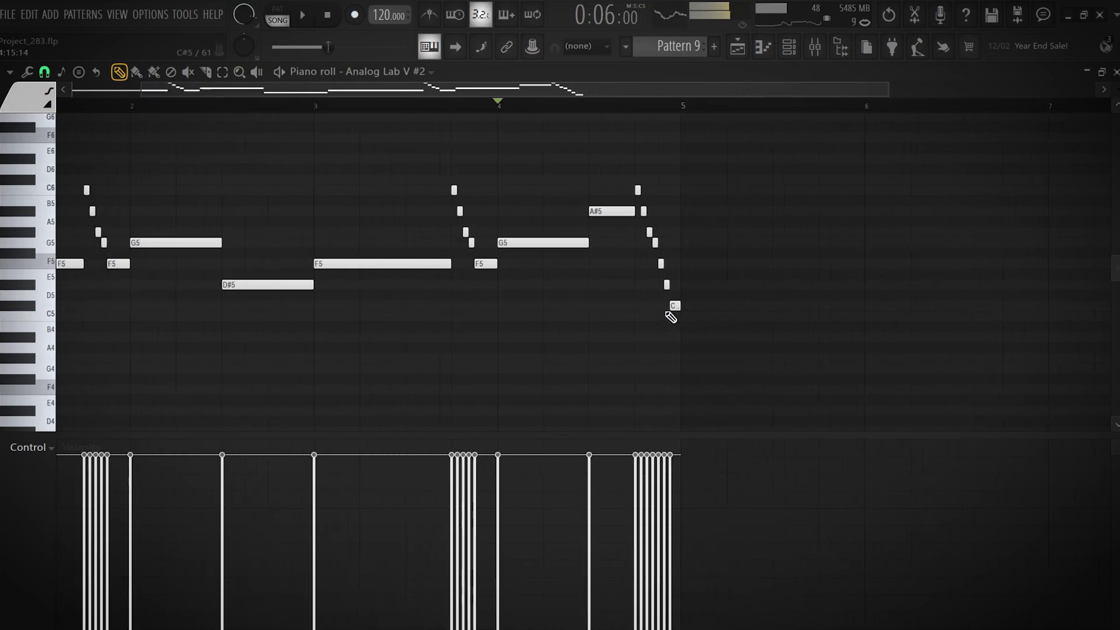
# Lower the last note of the bar 4 run to C5 and play back the ending
pyautogui.scroll(4, 668, 315)
pyautogui.press('space')
pyautogui.press('space')
pyautogui.moveTo(690, 308); pyautogui.dragTo(690, 319)
pyautogui.press('space')
pyautogui.scroll(-4, 672, 301)
pyautogui.scroll(5, 694, 310)
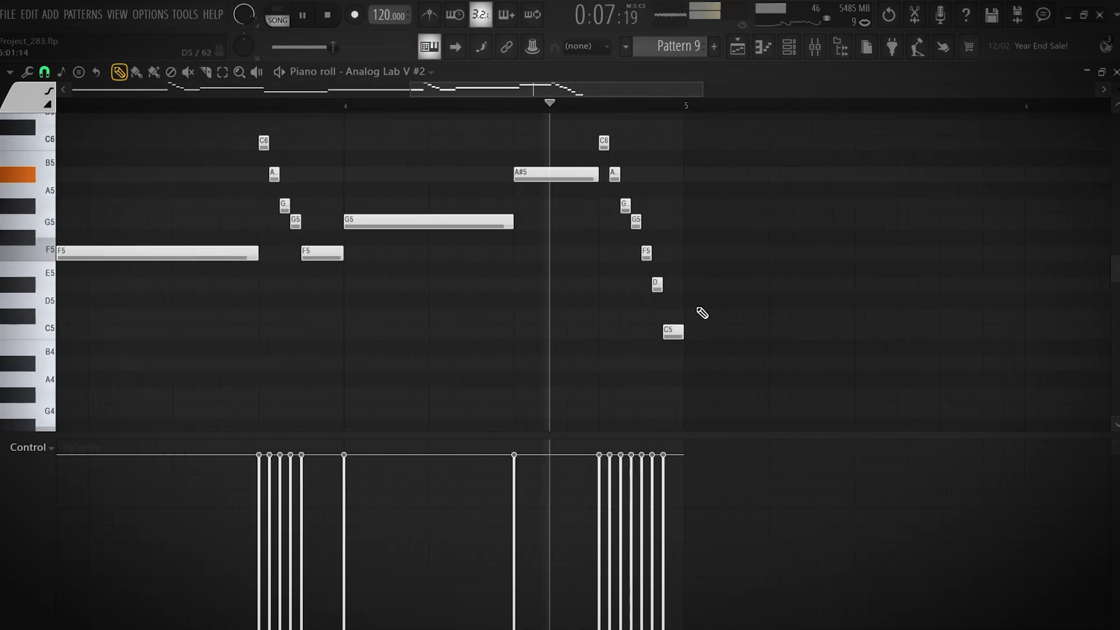
pyautogui.scroll(2, 697, 313)
pyautogui.scroll(-5, 681, 304)
pyautogui.press('space')
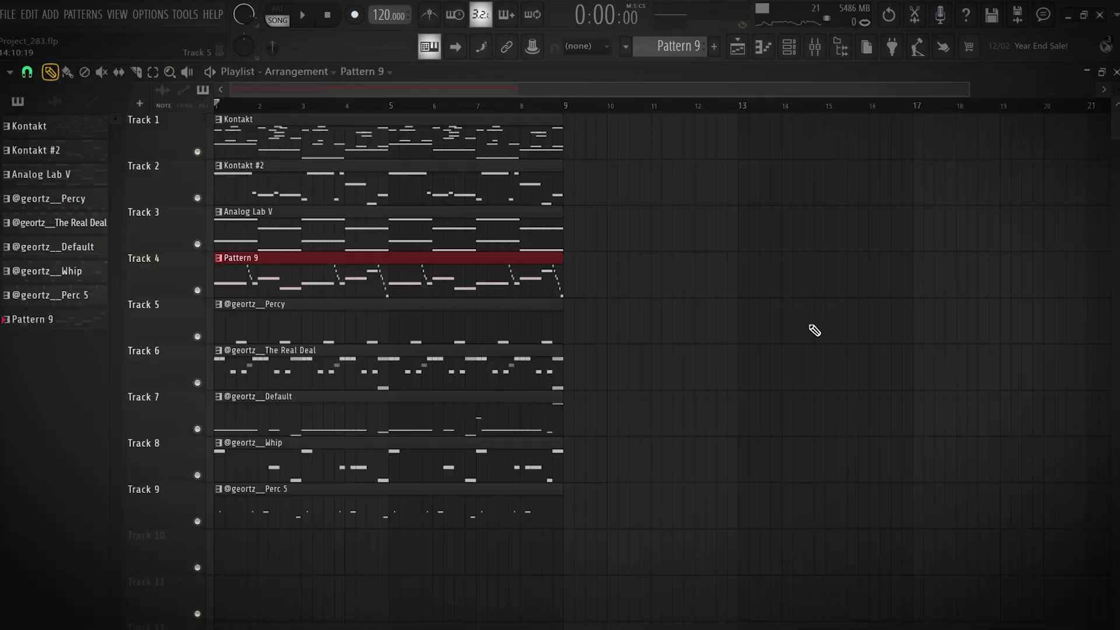